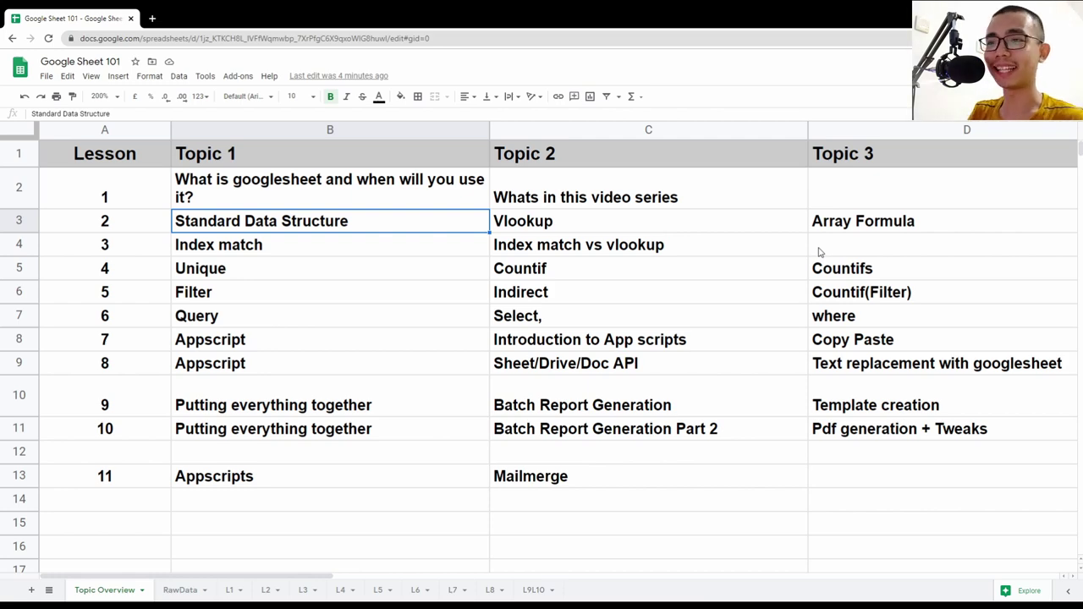
Open the L2 lesson sheet and go through its learning steps down to the raw data header cell B12.
click(265, 589)
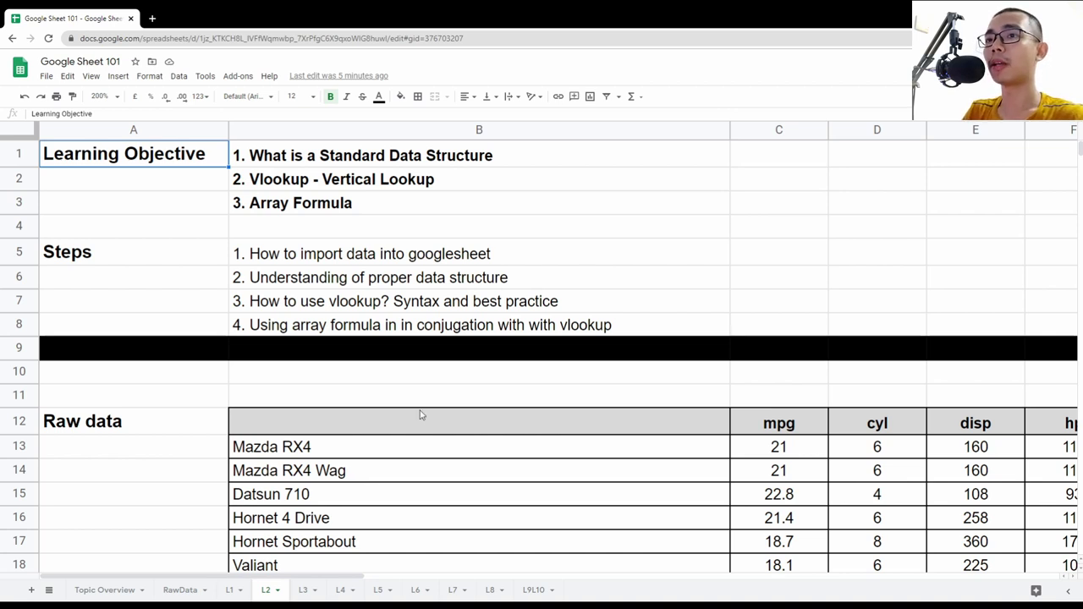
click(389, 262)
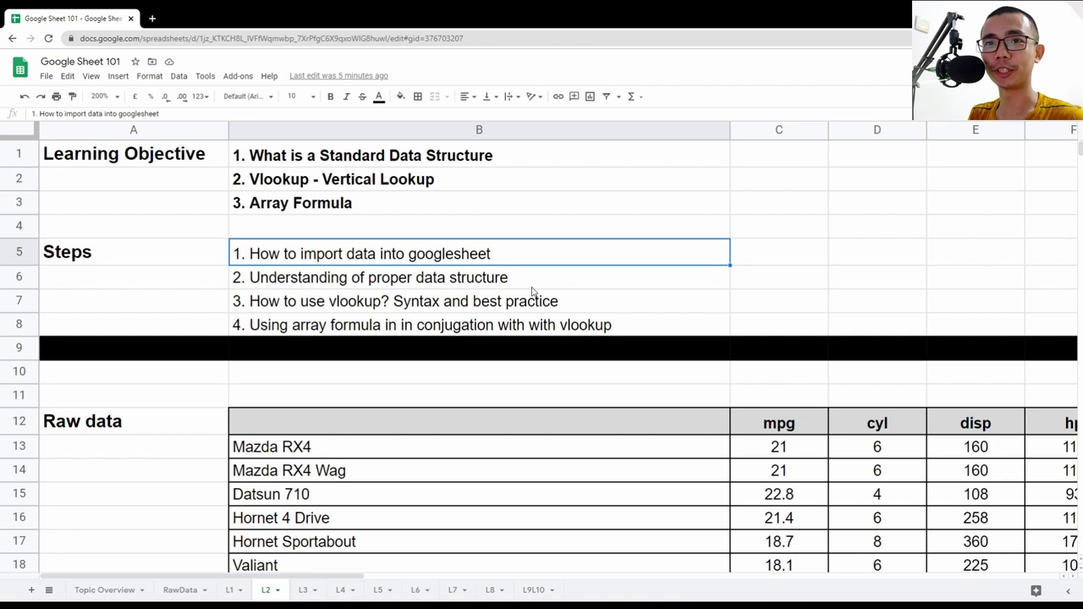
click(349, 421)
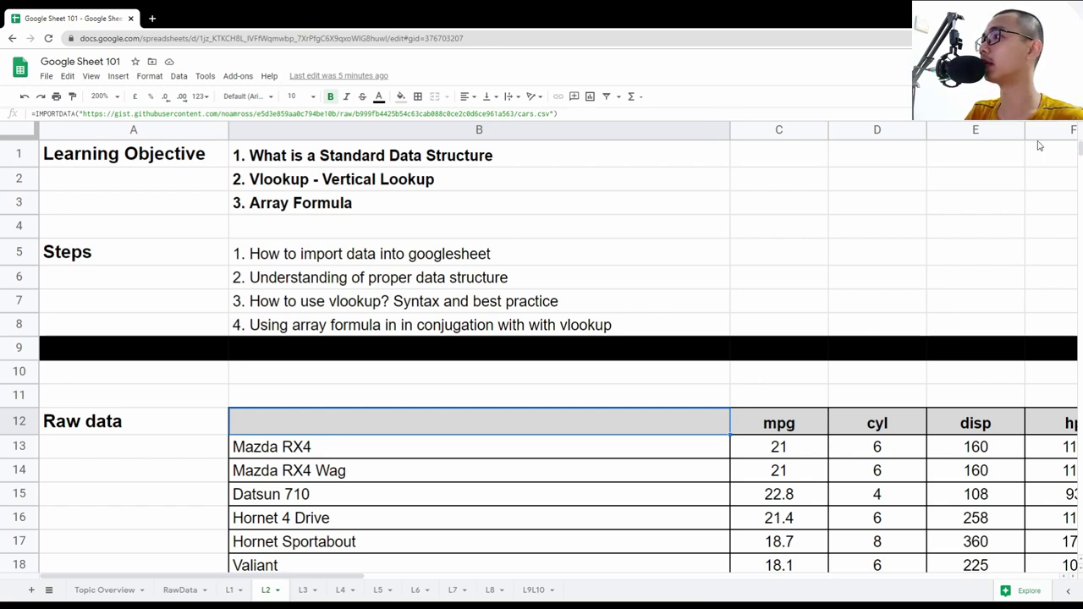
Enlarge the page and inspect the IMPORTDATA formula in cell B12 that loads cars.csv, leaving the formula as it is.
key(ctrl+plus)
key(ctrl+plus)
key(ctrl+plus)
click(306, 200)
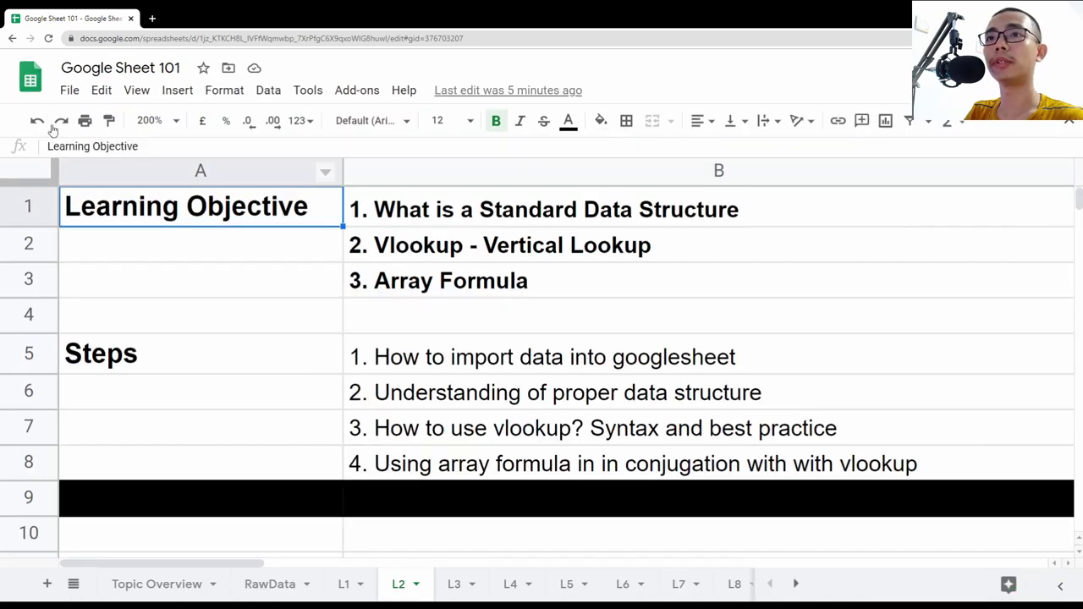
click(261, 525)
scroll(452, 502, down, 3)
click(394, 383)
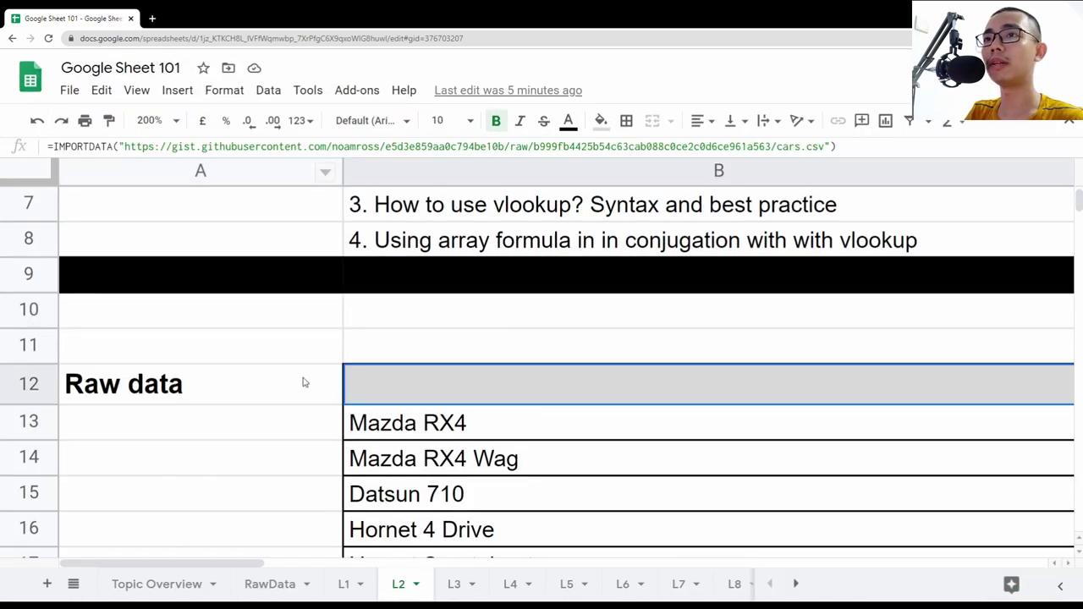
drag(53, 146, 114, 147)
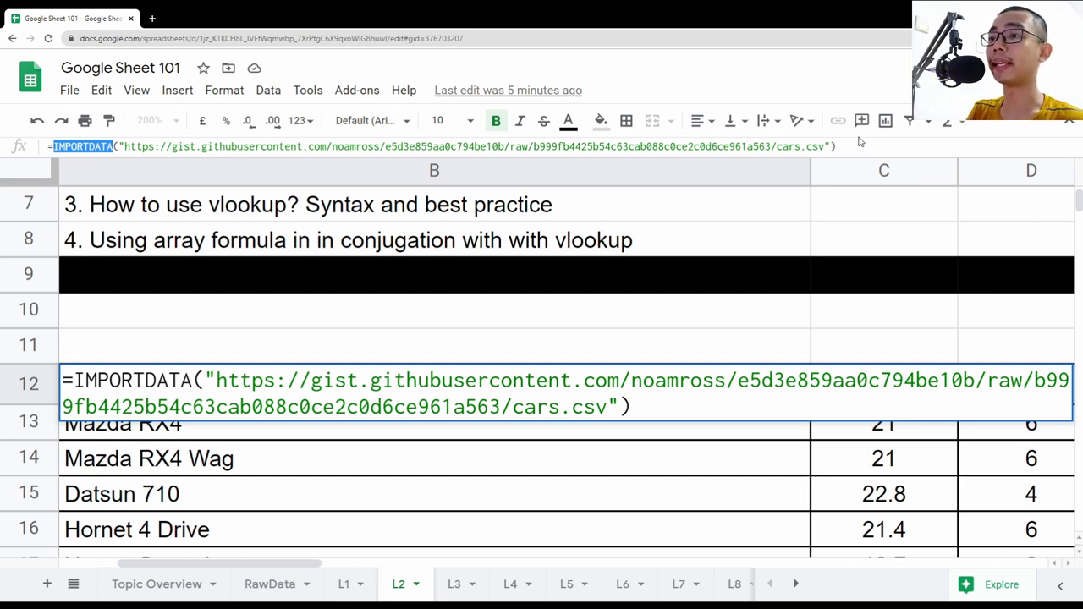
key(Return)
scroll(696, 317, down, 3)
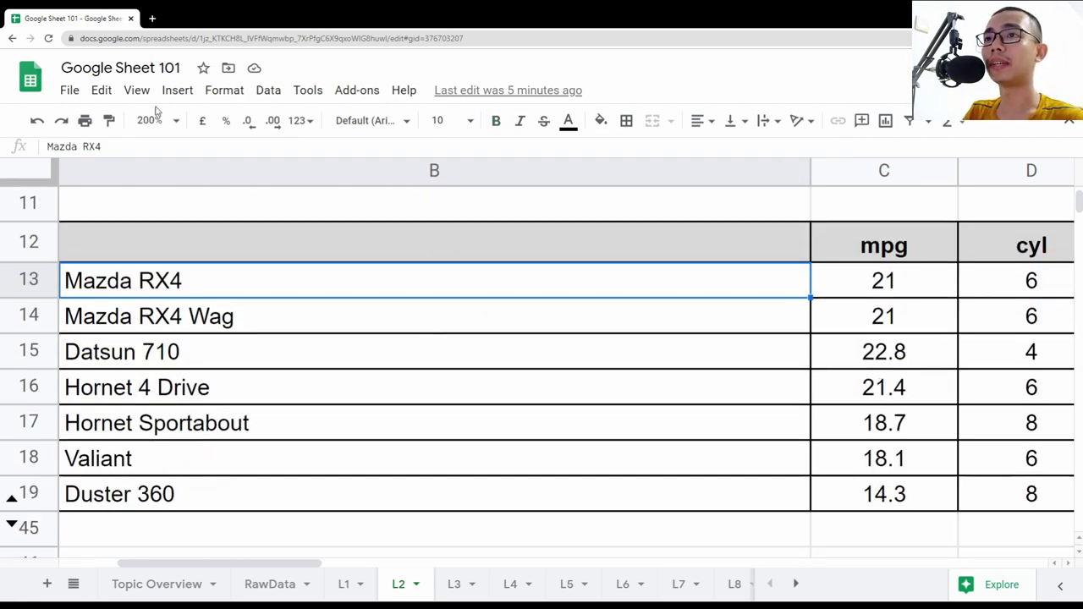
Set the sheet zoom to 125%.
click(157, 120)
click(161, 257)
key(Down)
key(Down)
key(Down)
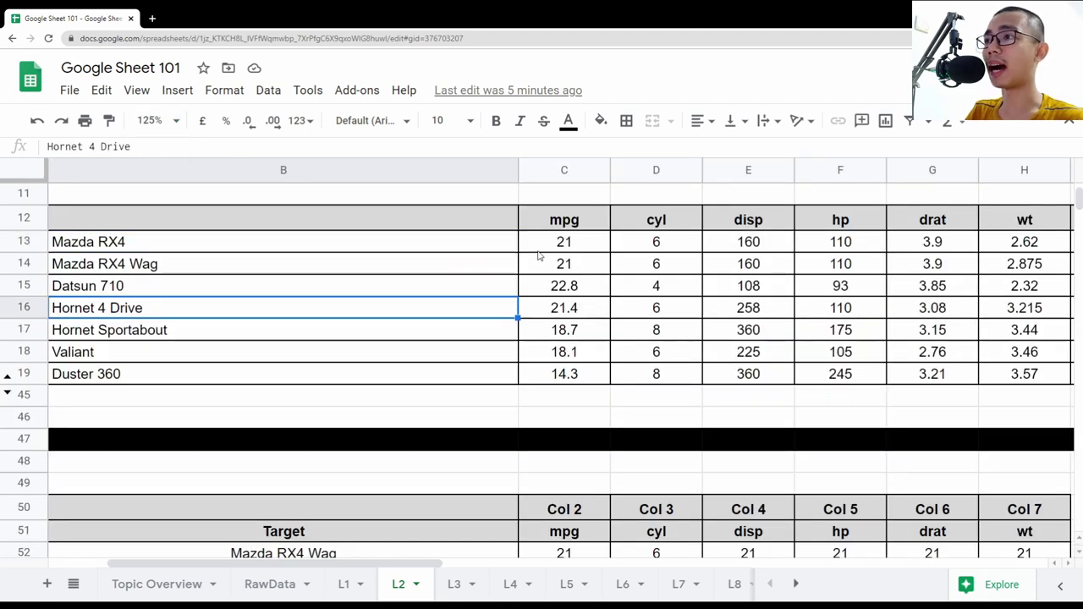
Examine the imported car table on L2, going through the car names and the mpg, cyl, disp and hp columns.
click(536, 250)
key(Left)
key(Up)
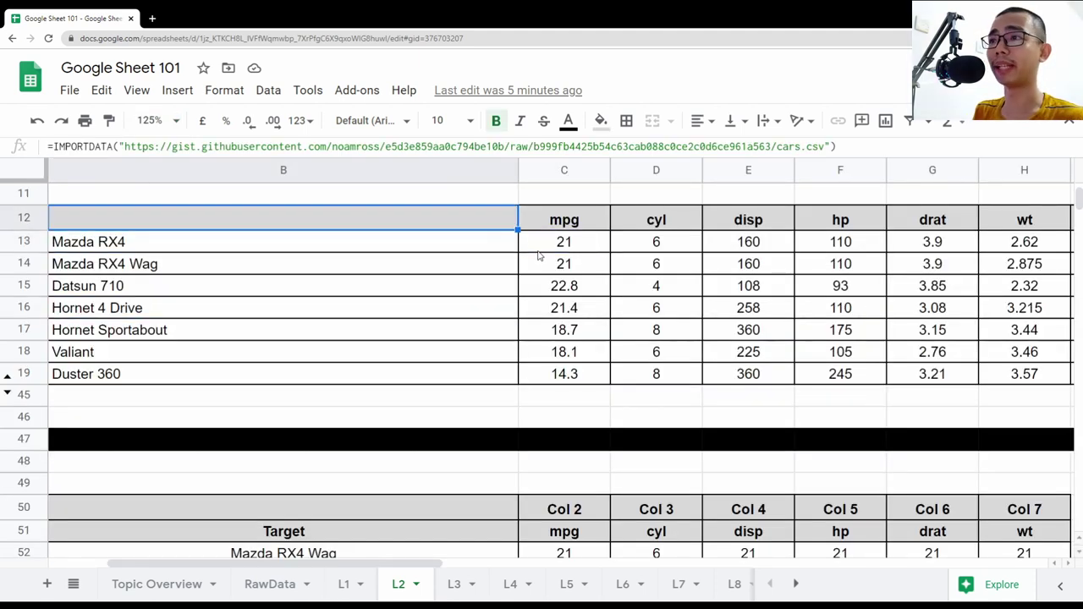
key(Down)
key(Down)
key(Down)
key(Down)
key(Down)
key(Down)
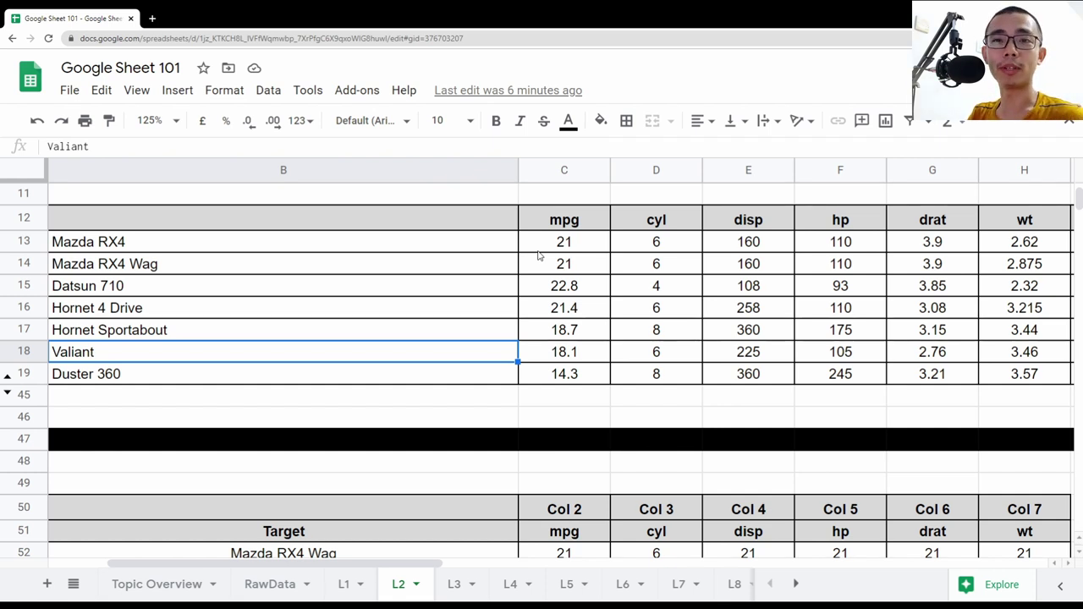
click(543, 239)
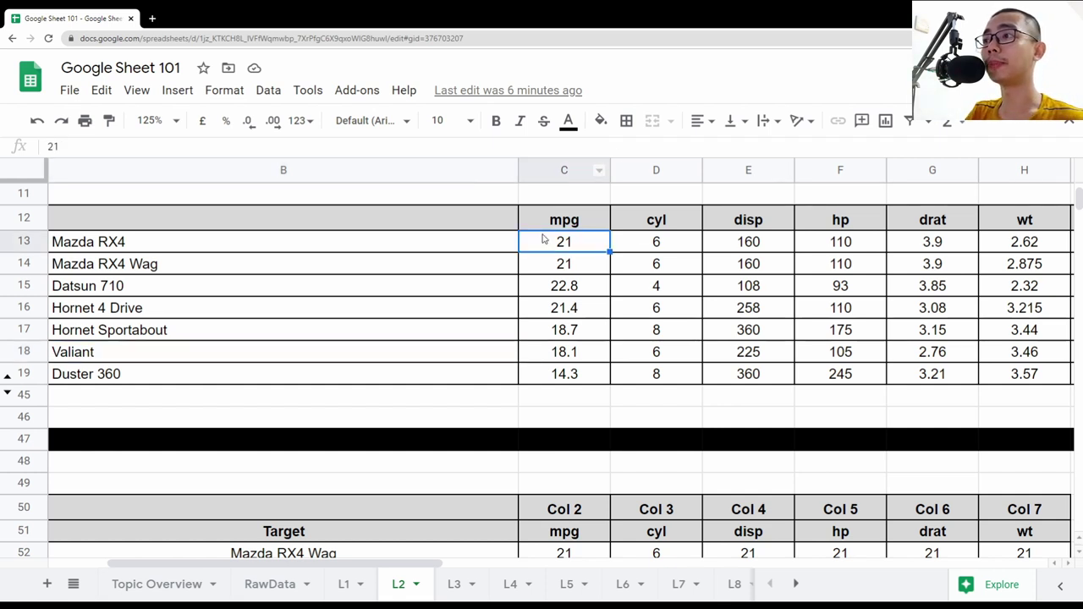
click(672, 223)
click(765, 227)
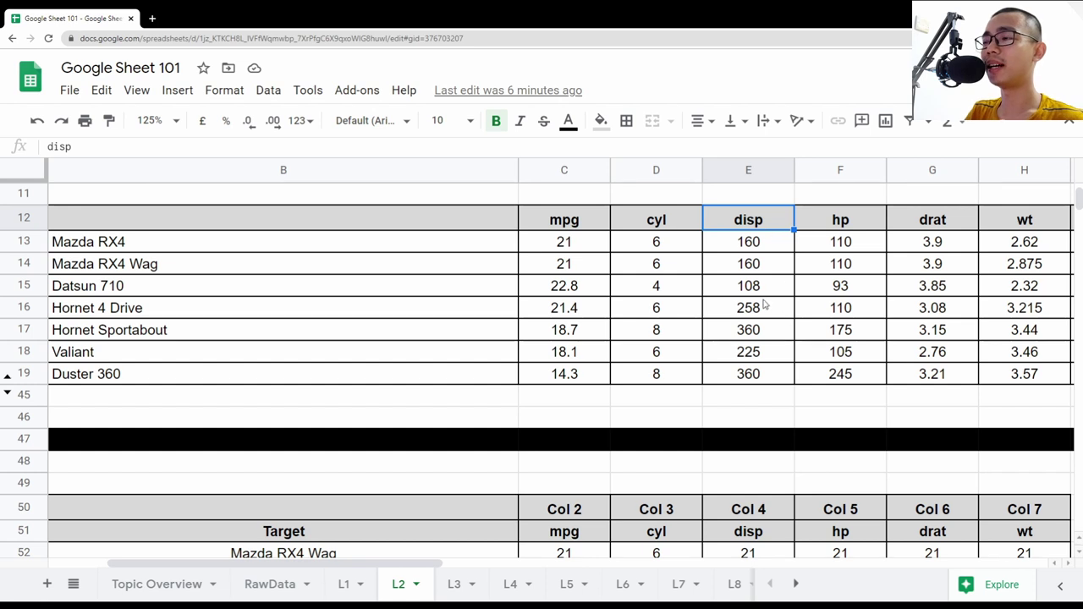
click(846, 222)
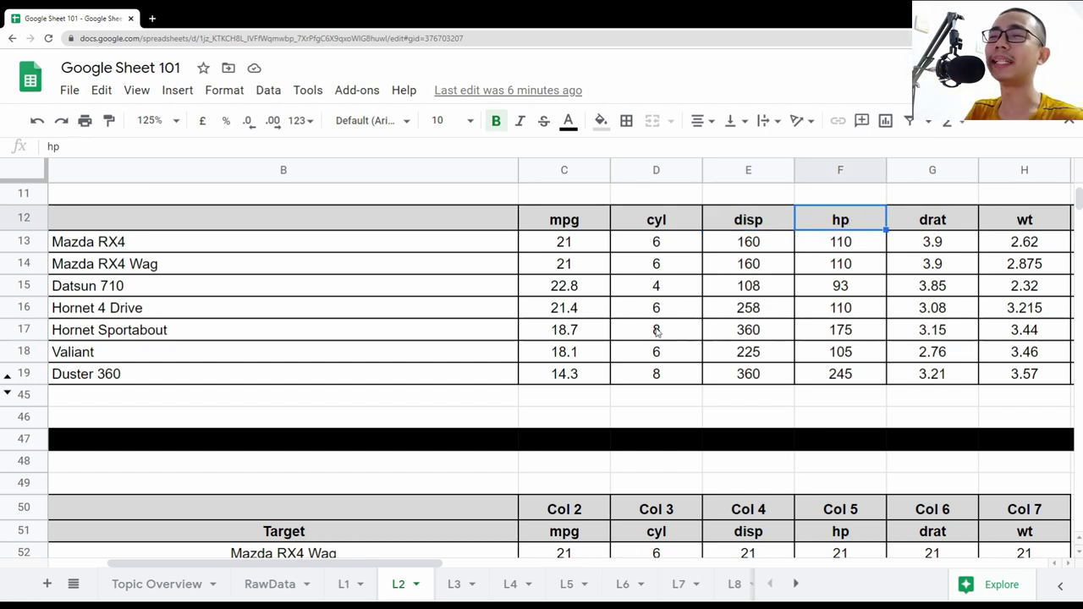
mouse_move(402, 559)
mouse_down()
mouse_move(343, 560)
mouse_move(503, 560)
mouse_move(394, 560)
mouse_up()
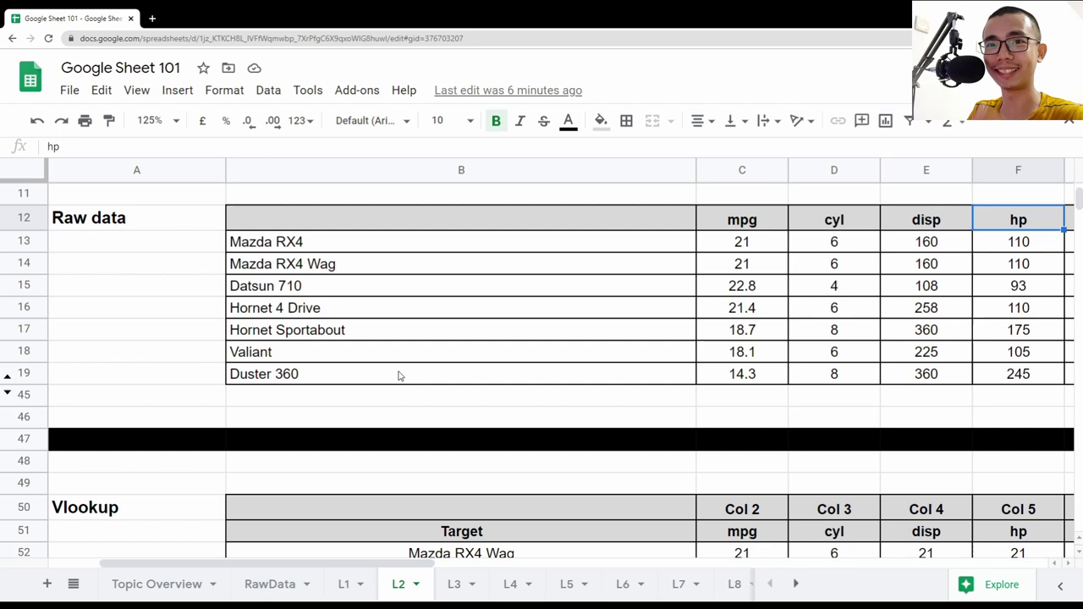
Open the RawData sheet and review the IMPORTDATA example in D2 and the sample rows A7:E12.
click(267, 587)
scroll(411, 278, down, 2)
scroll(256, 447, up, 2)
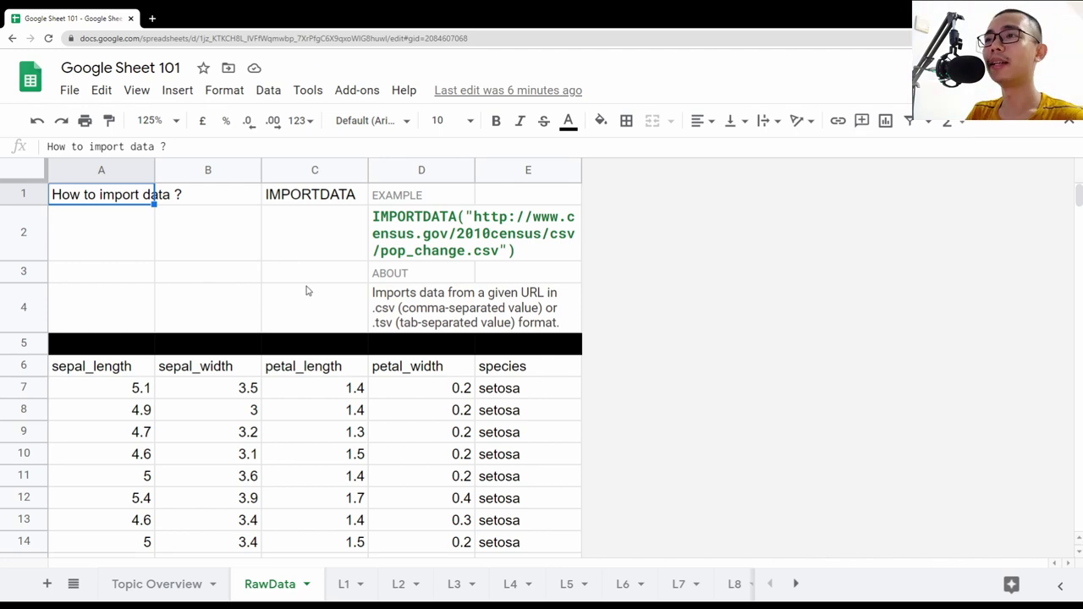
click(435, 214)
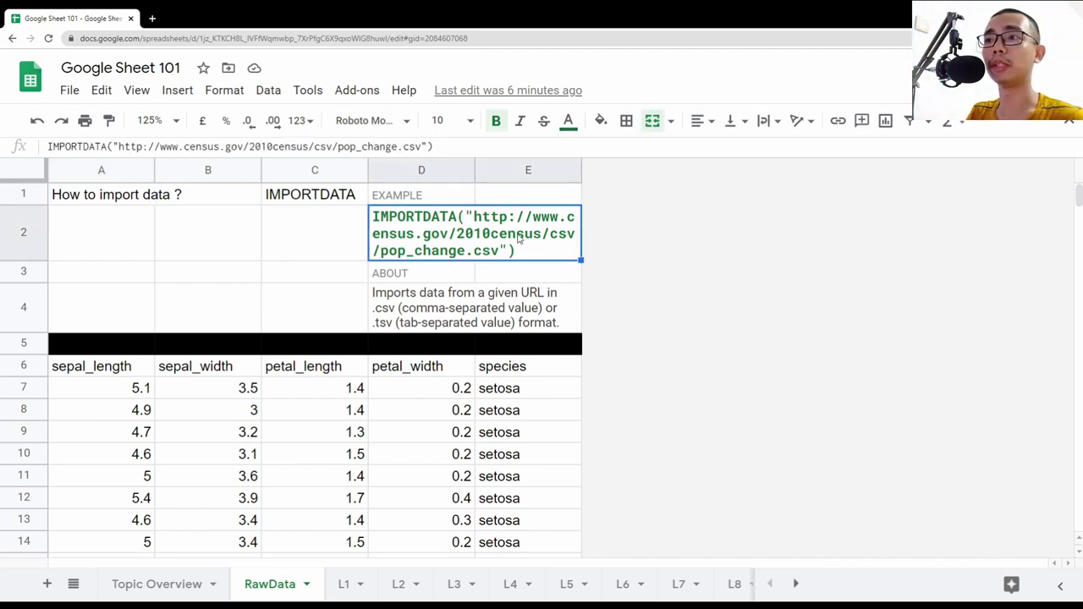
drag(84, 387, 542, 505)
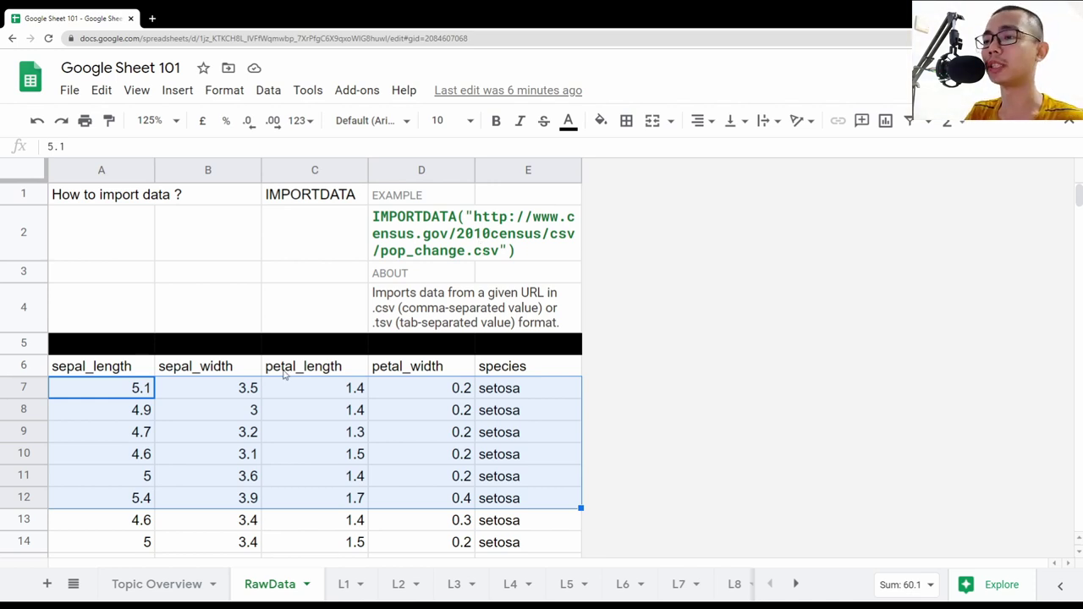
Return to the L2 sheet, highlight the raw data block A12:F19 and review the lesson steps above it.
click(398, 584)
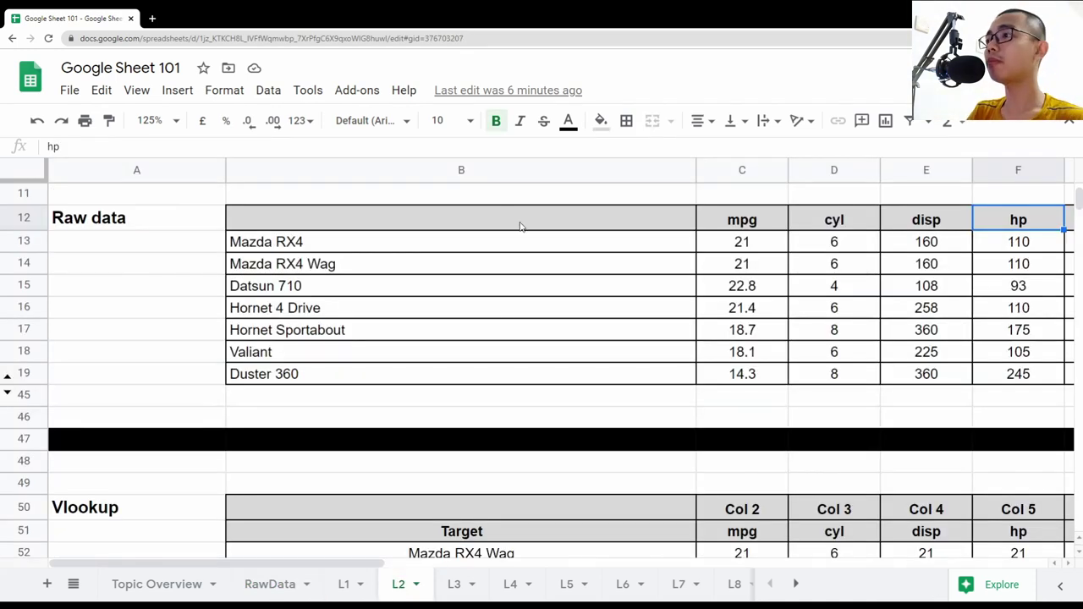
click(793, 250)
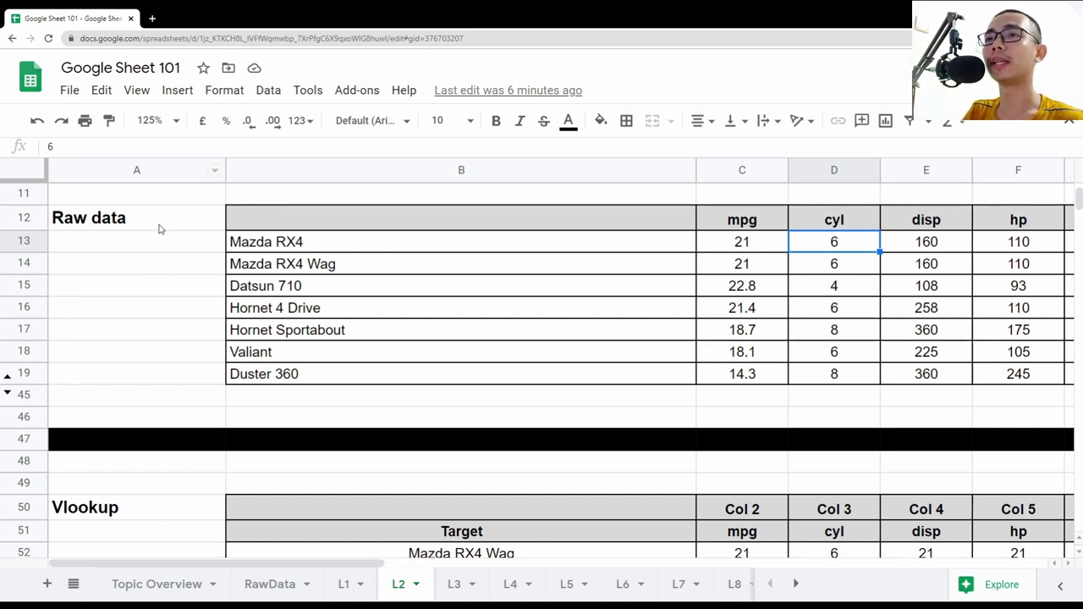
drag(157, 228, 986, 375)
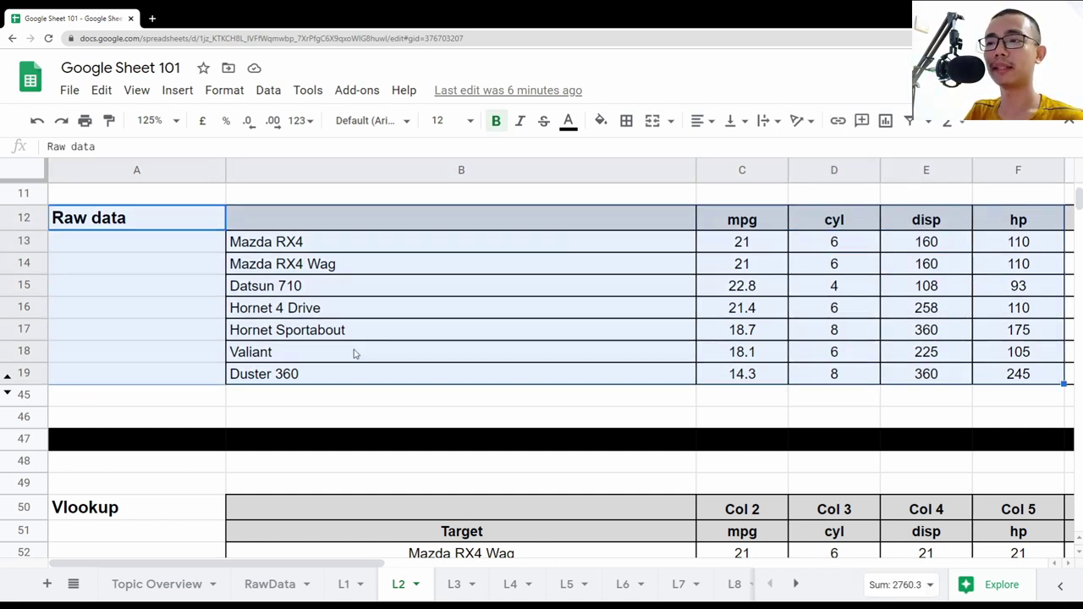
scroll(460, 334, up, 5)
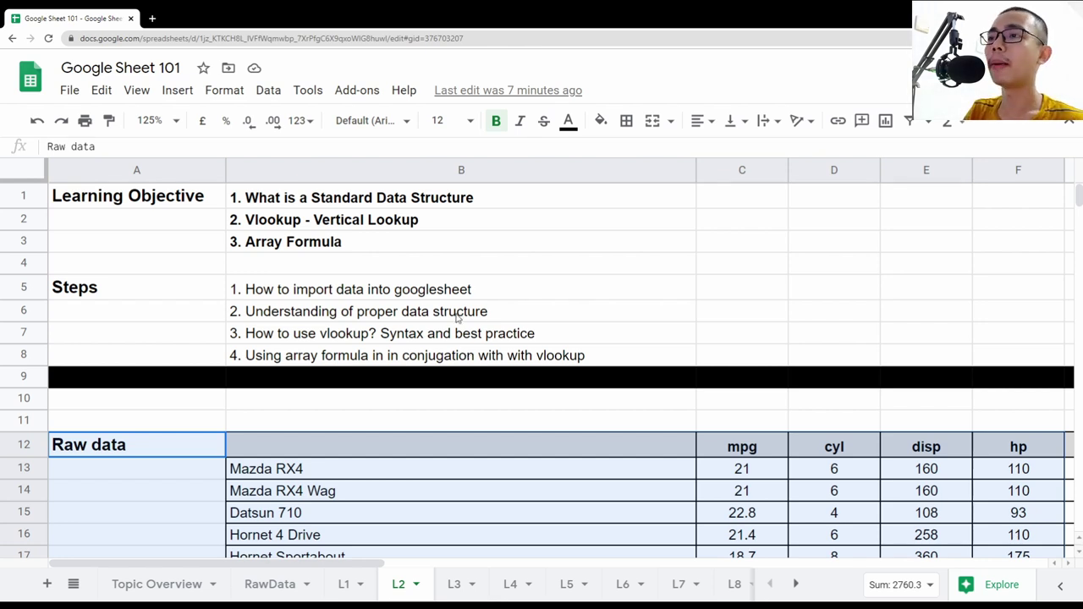
scroll(478, 347, down, 2)
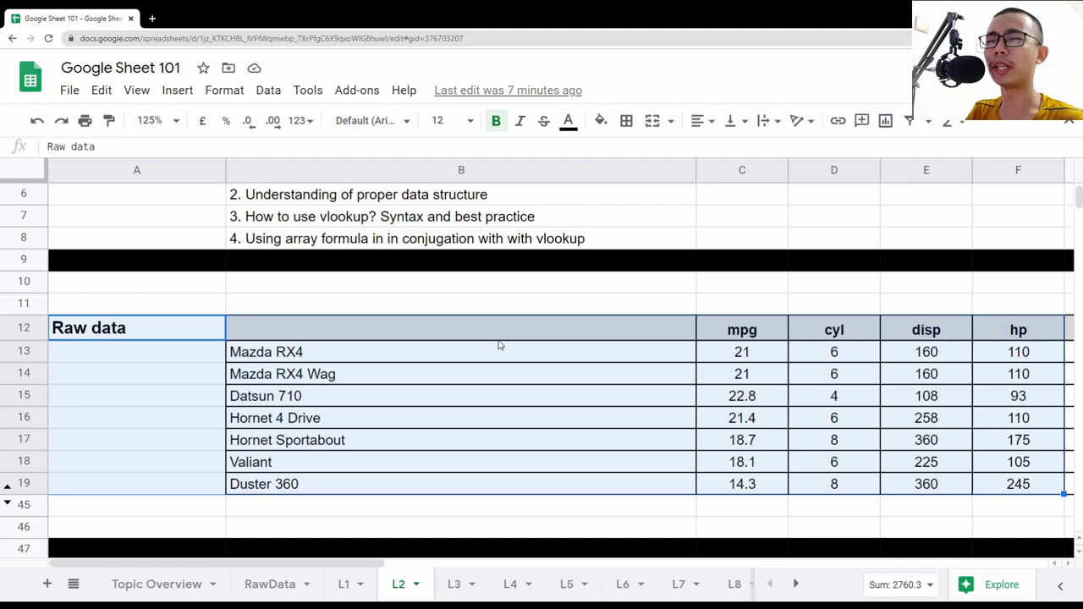
Highlight the car name column B12:B19 and examine its entries as the first column of the data structure.
click(498, 339)
key(shift+Down)
key(shift+Down)
key(shift+Down)
key(shift+Down)
key(shift+Down)
key(shift+Down)
key(shift+Down)
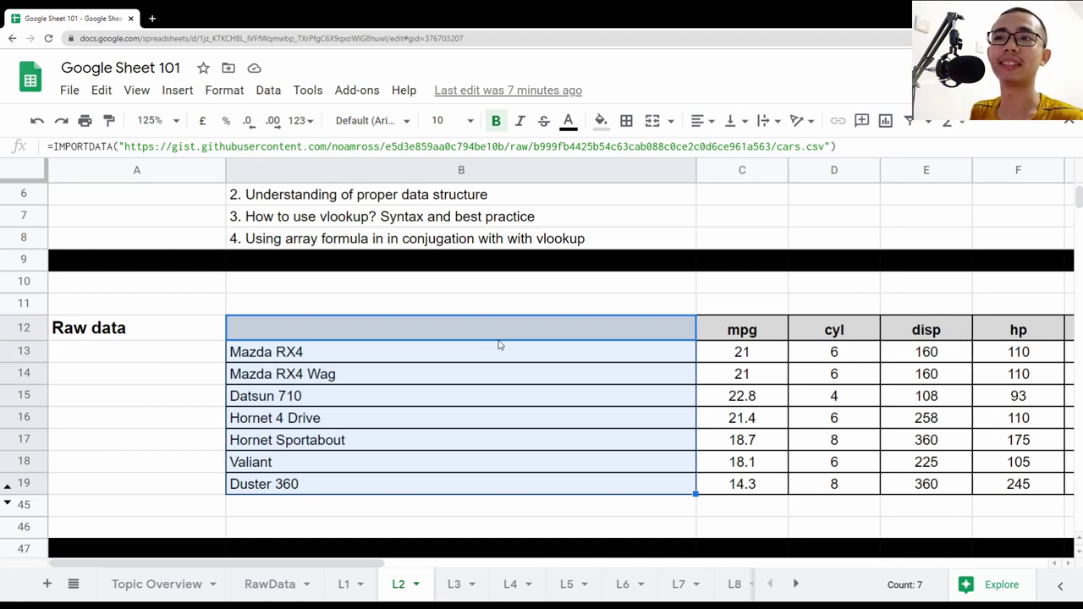
click(498, 339)
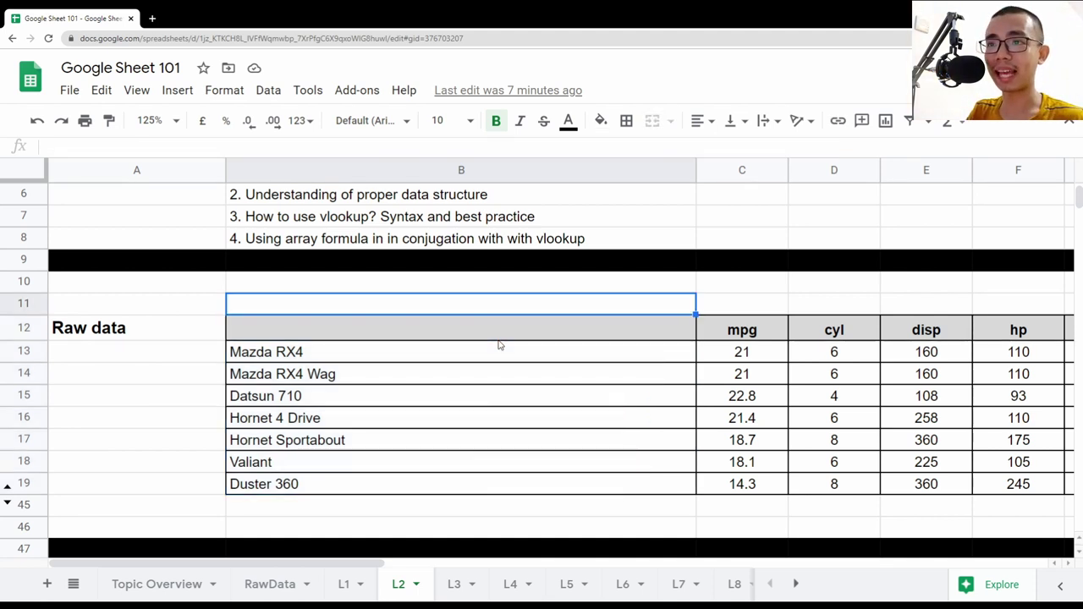
key(Down)
key(Down)
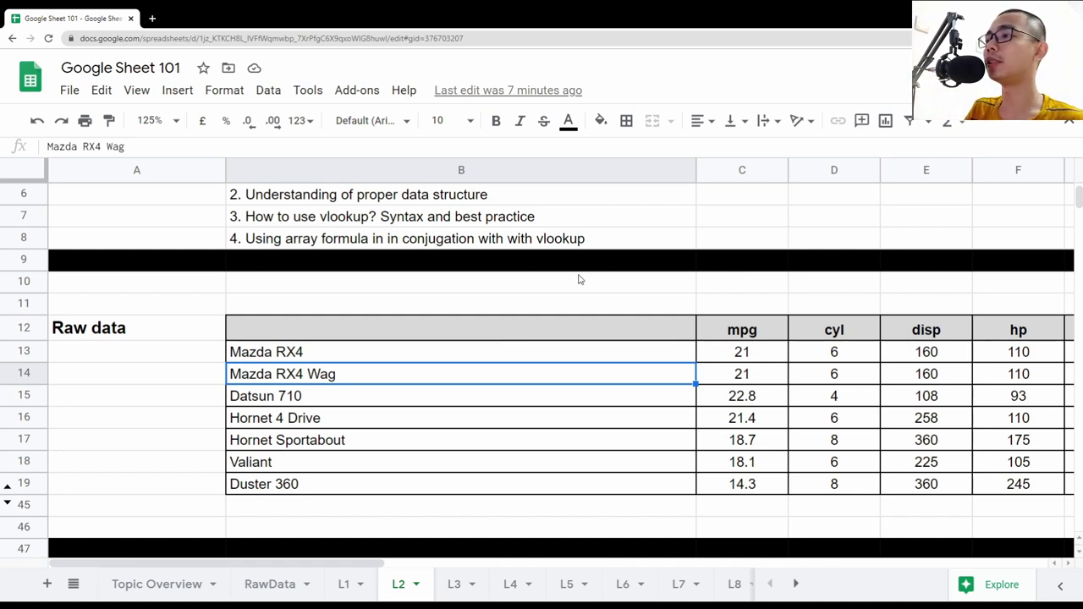
Highlight the mpg column C12:C19 and look at its individual values.
drag(759, 335, 752, 489)
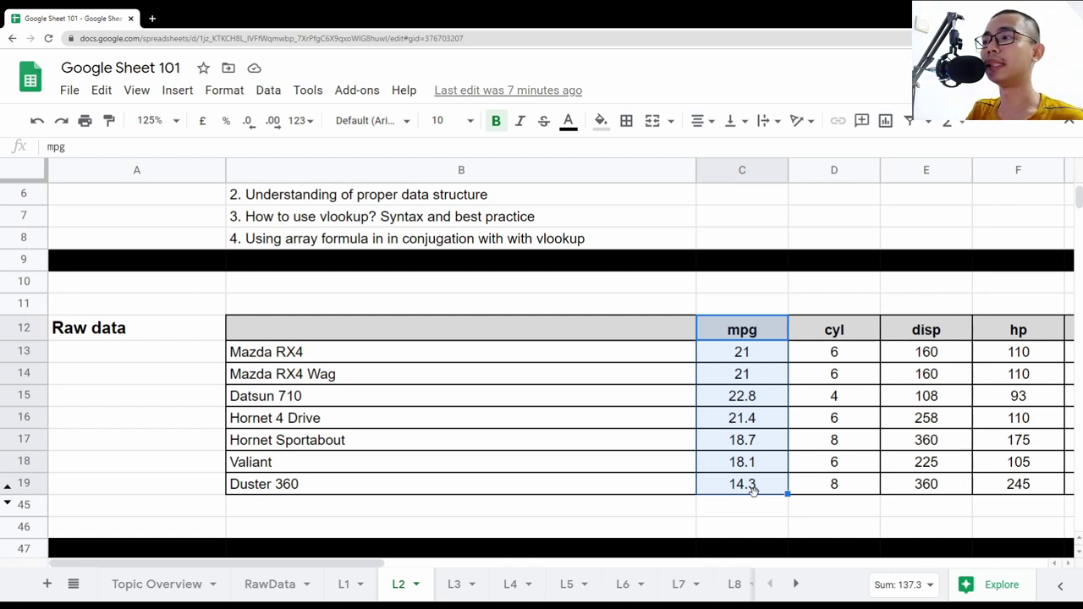
key(Down)
key(Down)
key(Down)
key(Down)
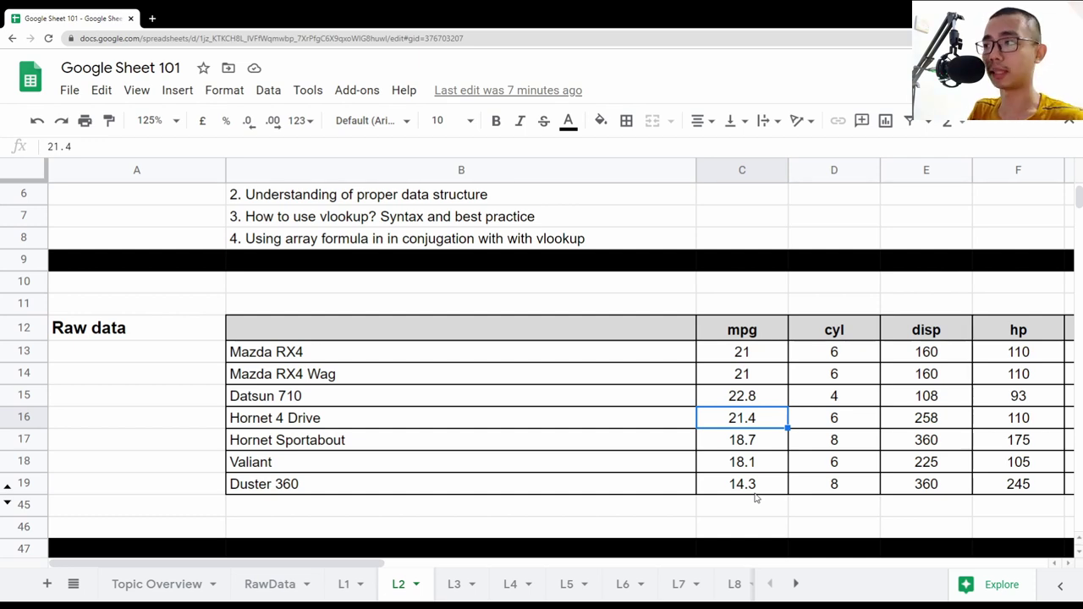
Examine the remaining raw data columns through carb and highlight all the values in C13:M19.
key(Right)
key(Right)
key(Right)
key(Right)
key(Right)
key(Right)
key(Right)
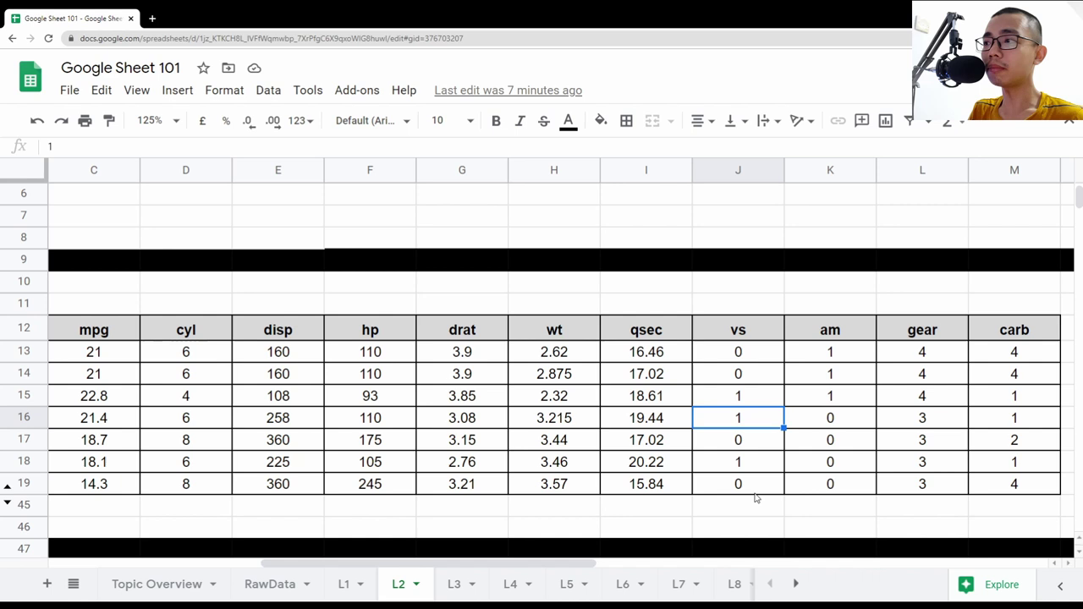
drag(72, 342, 992, 479)
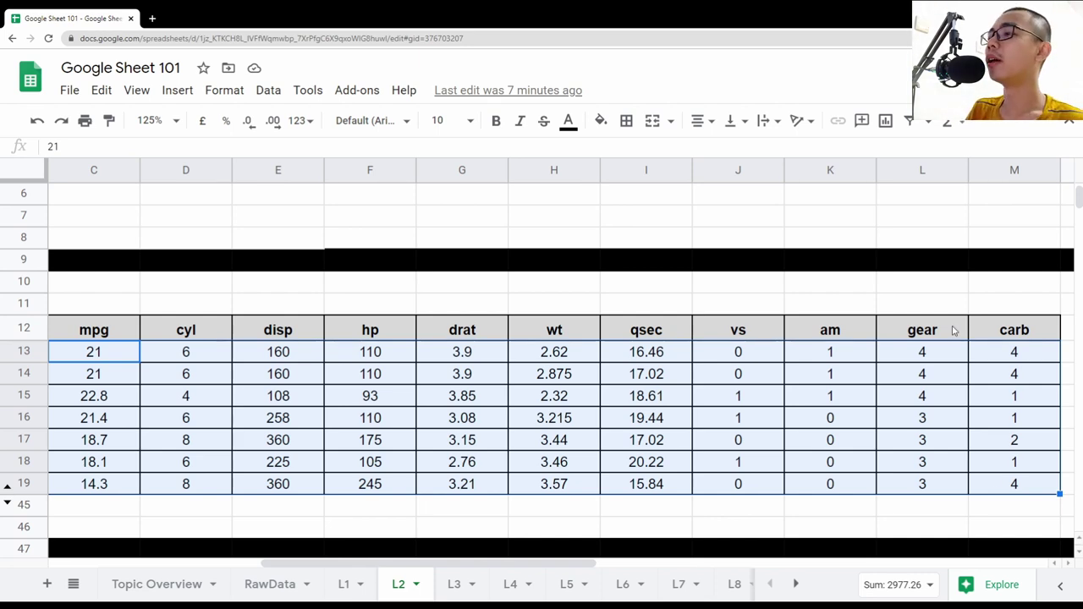
drag(562, 563, 381, 562)
scroll(432, 454, up, 3)
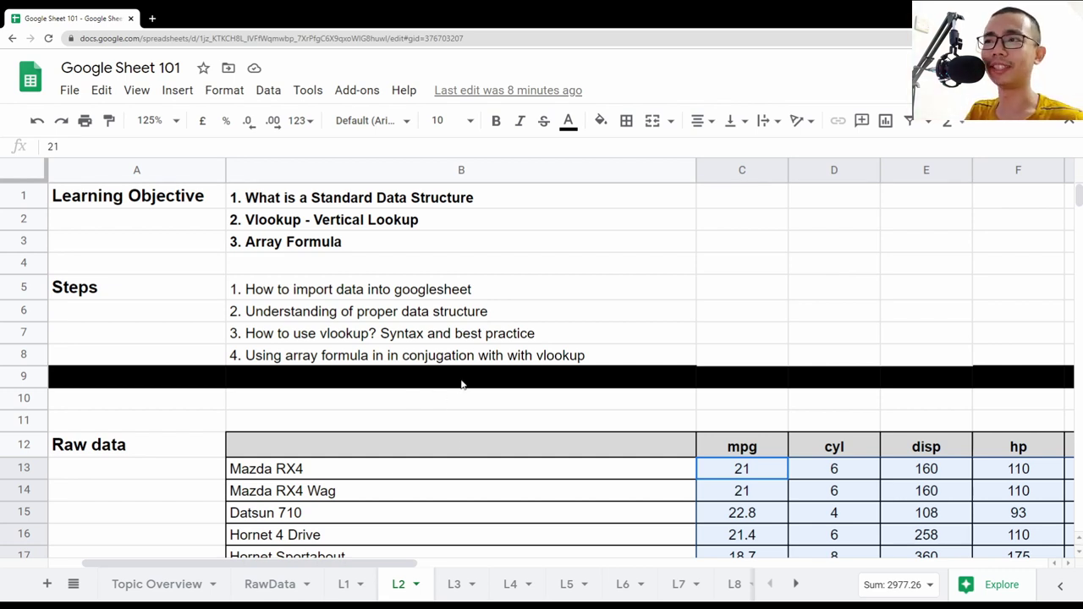
Review the Vlookup table below the raw data and highlight the Datsun 710 record across B15:F15 as a lookup example.
scroll(486, 385, down, 5)
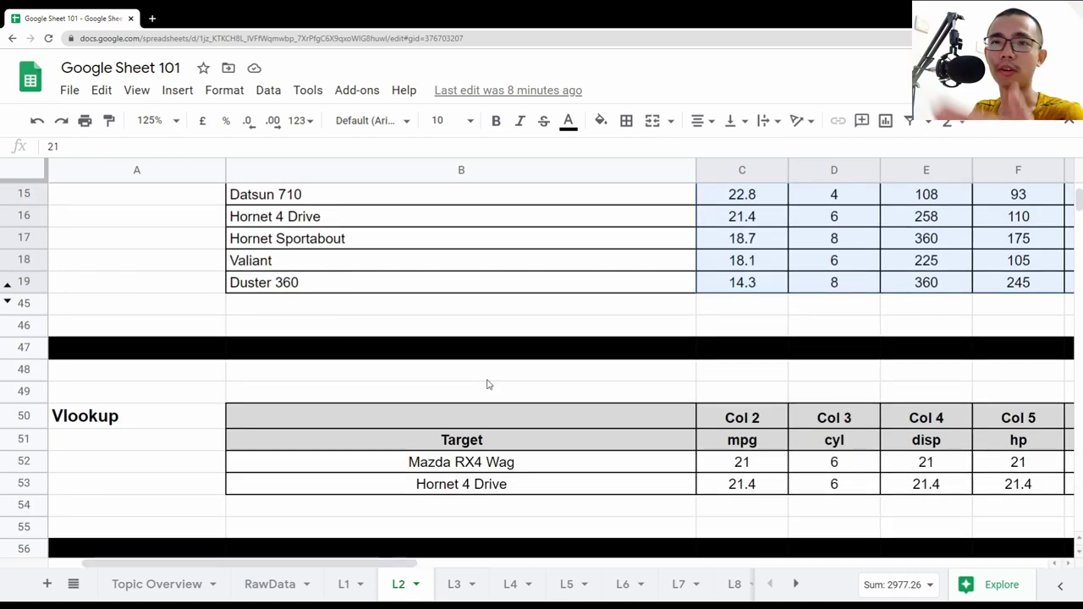
scroll(487, 385, down, 3)
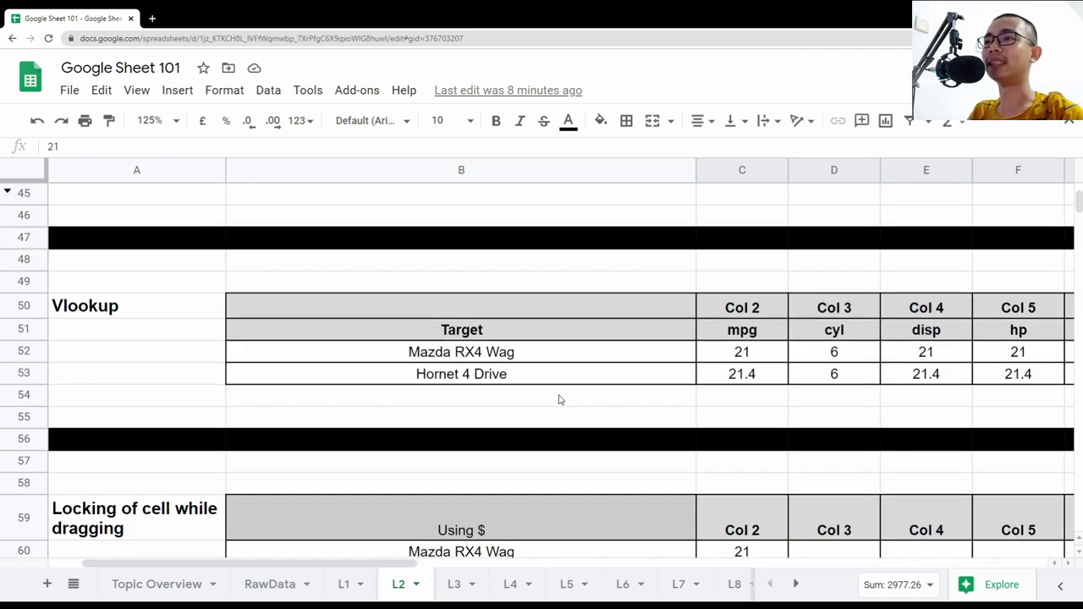
scroll(558, 399, up, 7)
click(309, 355)
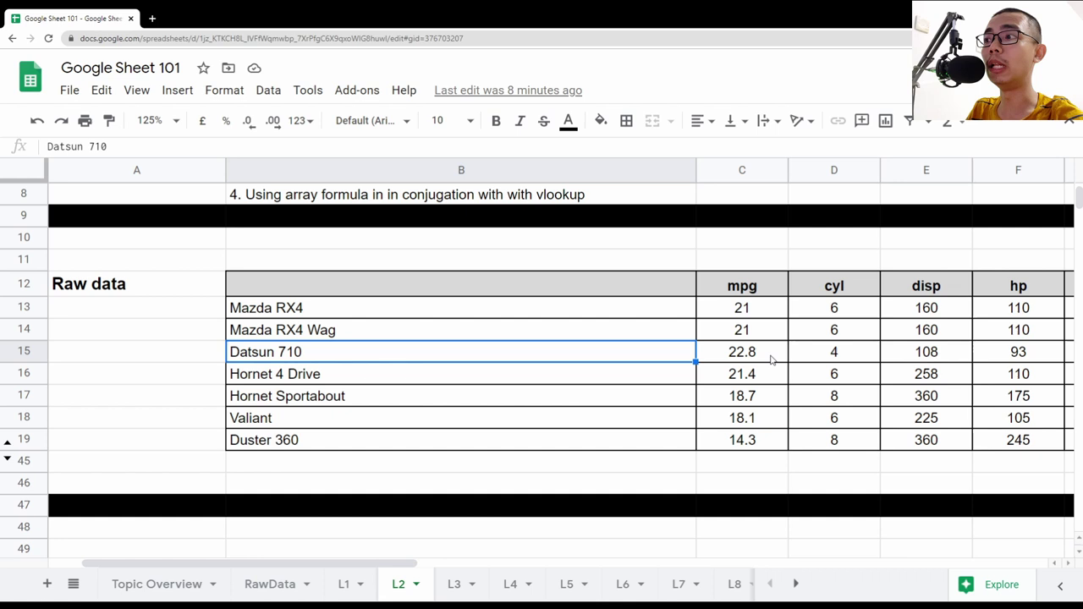
click(751, 312)
drag(751, 311, 742, 352)
drag(550, 353, 1042, 362)
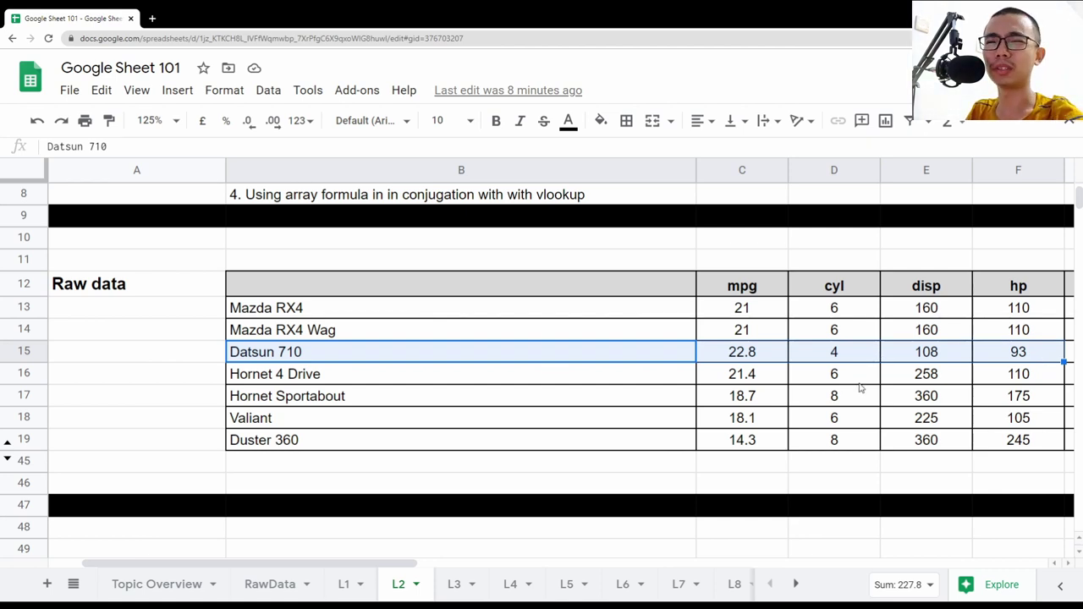
scroll(862, 389, down, 5)
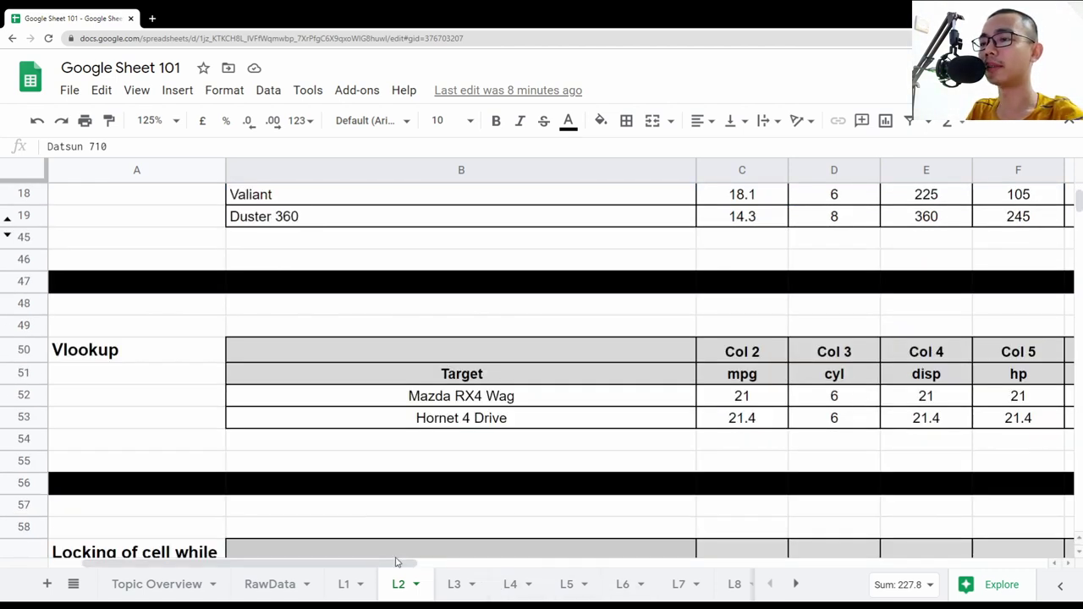
Look over the Vlookup table's columns and select its two lookup targets, Mazda RX4 Wag and Hornet 4 Drive.
drag(397, 562, 466, 548)
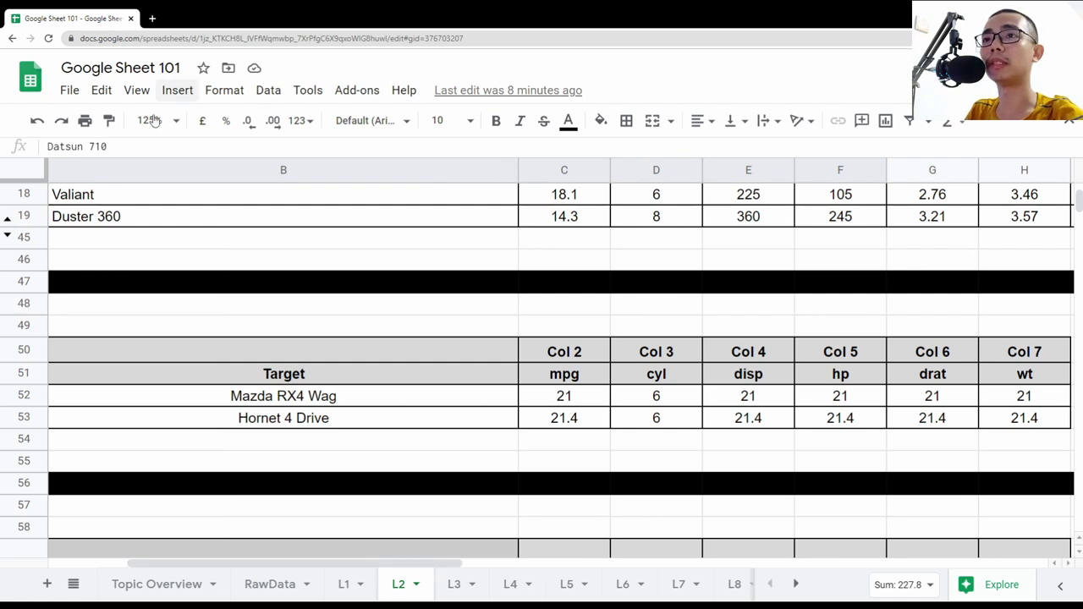
scroll(593, 304, down, 1)
scroll(593, 308, down, 2)
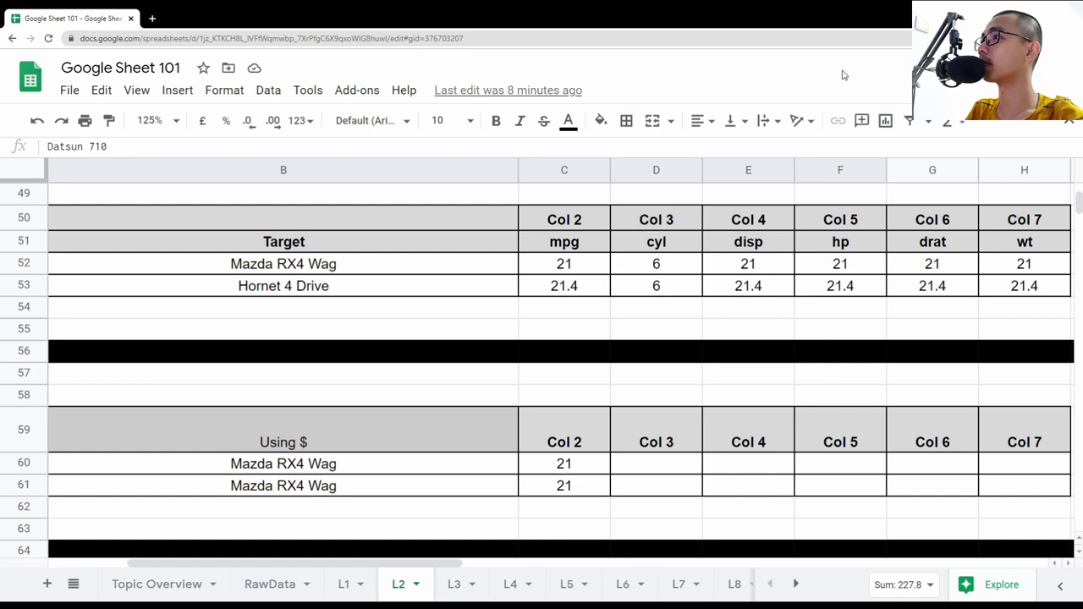
key(ctrl+minus)
click(497, 325)
scroll(389, 374, up, 2)
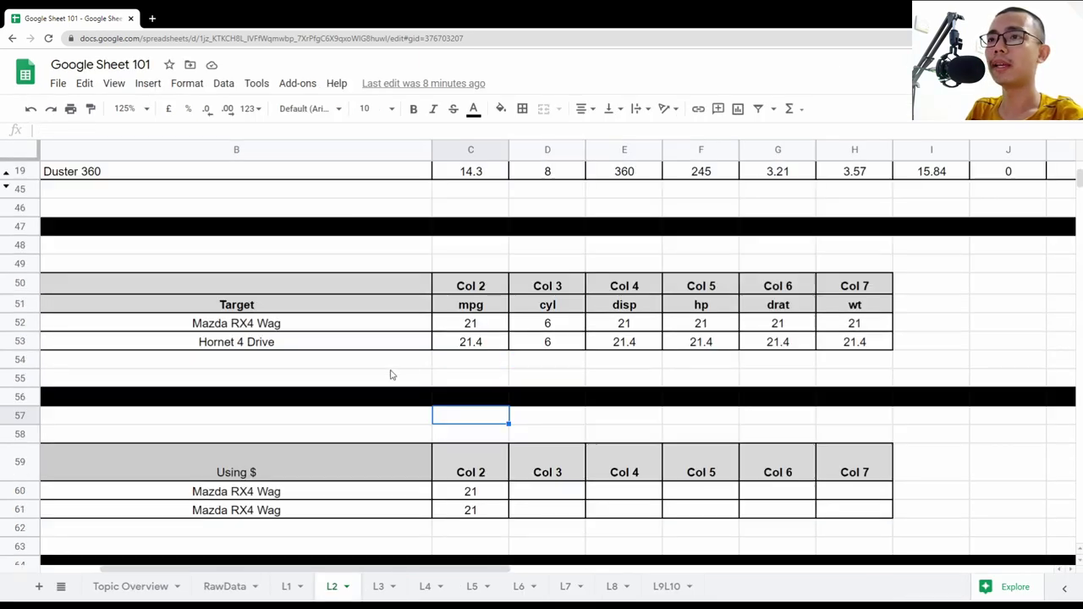
drag(450, 569, 412, 574)
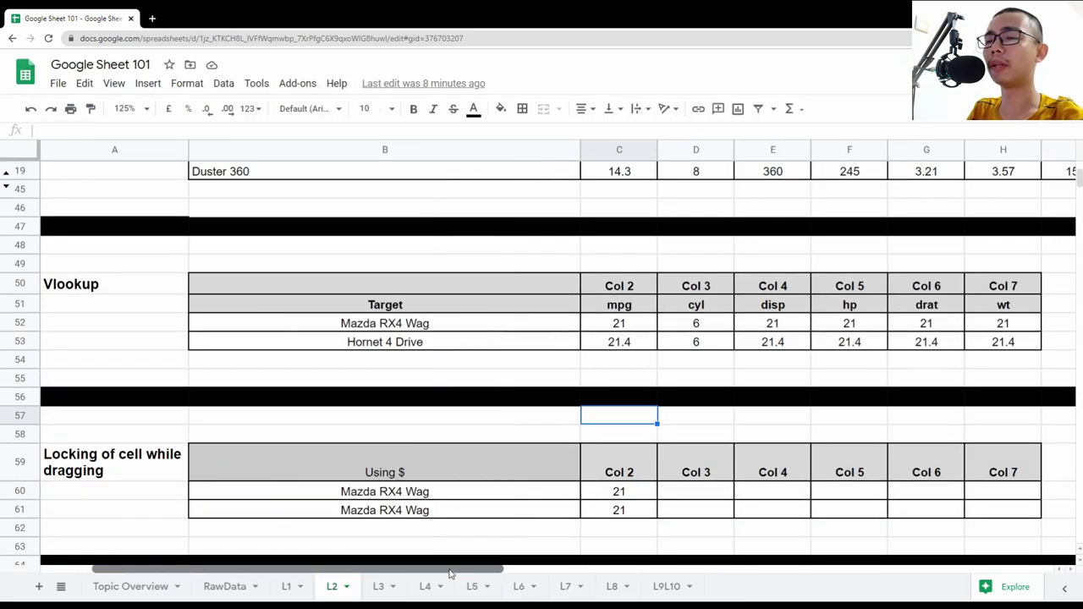
click(390, 330)
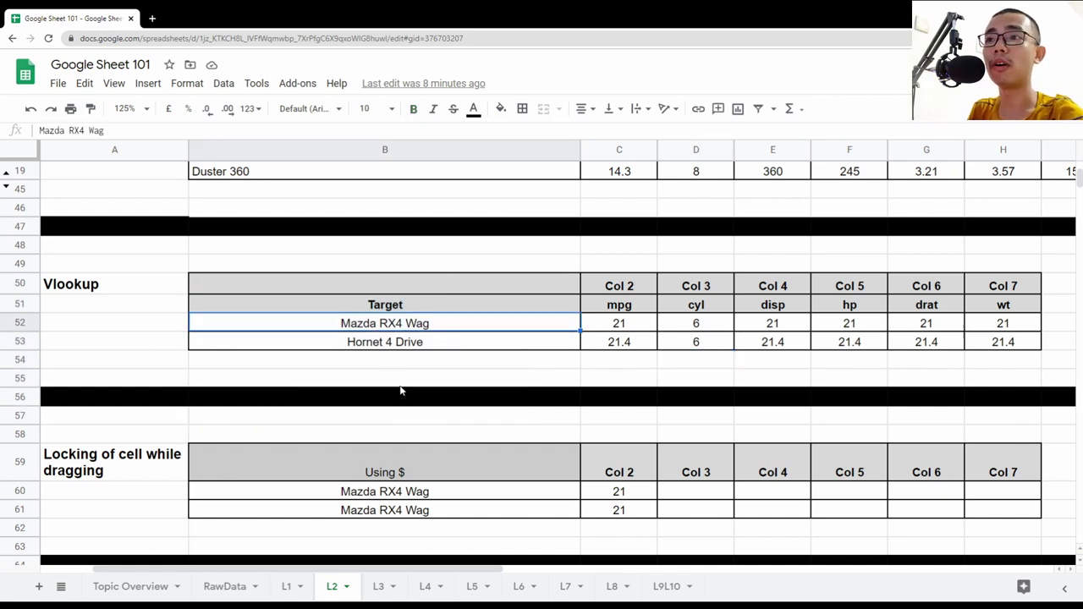
click(422, 347)
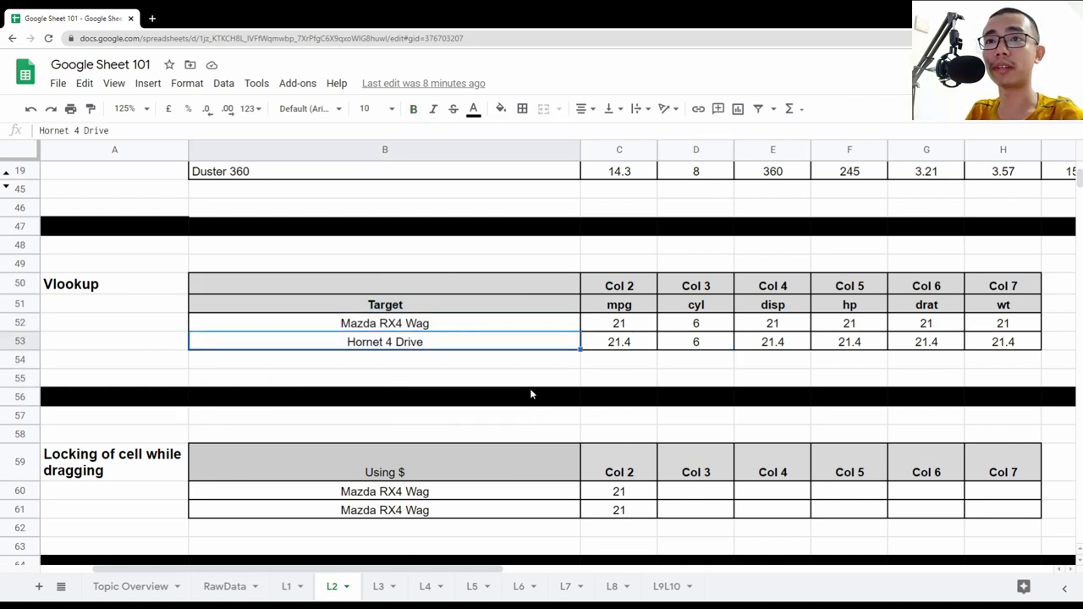
Examine the VLOOKUP formula in C52, highlighting its search key and its lookup range and comparing them with the raw data.
click(634, 327)
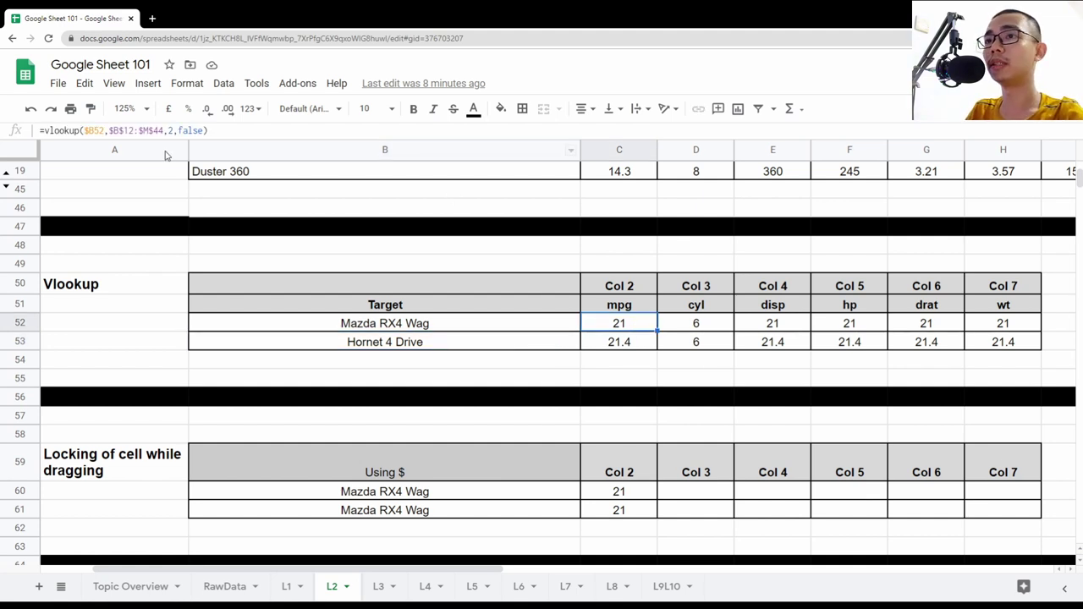
click(221, 135)
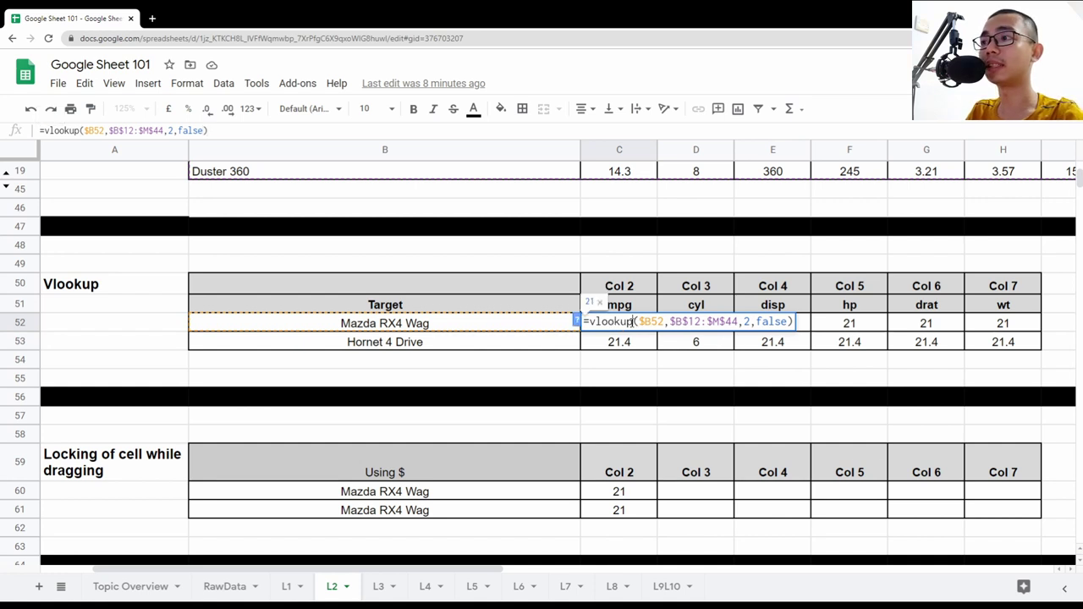
drag(638, 321, 665, 322)
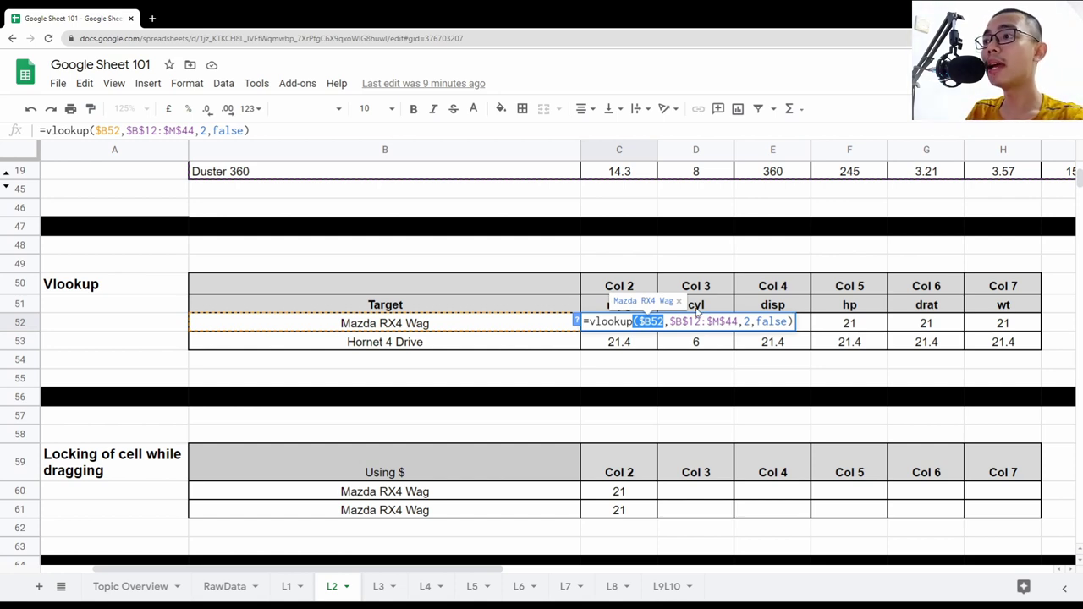
click(672, 321)
drag(672, 321, 743, 321)
scroll(715, 393, up, 3)
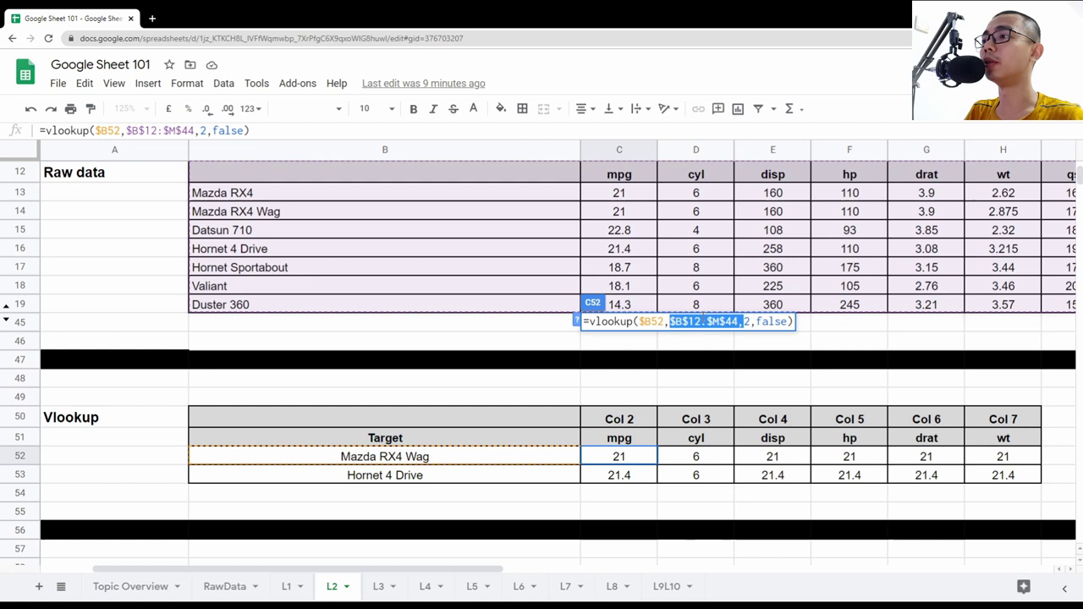
scroll(351, 213, up, 1)
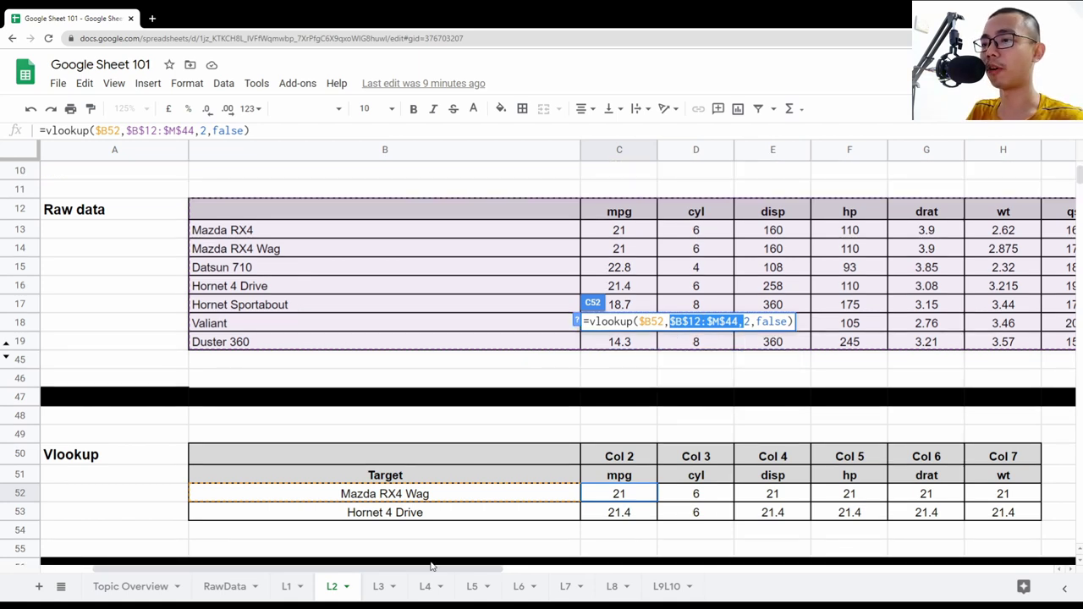
Reveal the hidden raw data rows 20 to 44, look through the car records and hide the rows again.
drag(465, 571, 79, 376)
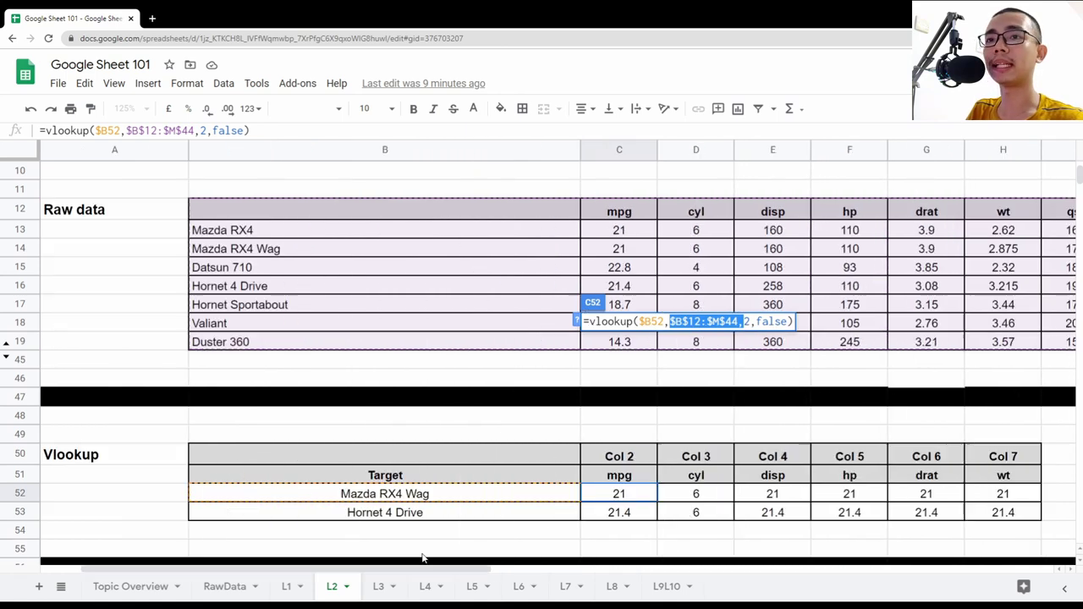
click(5, 356)
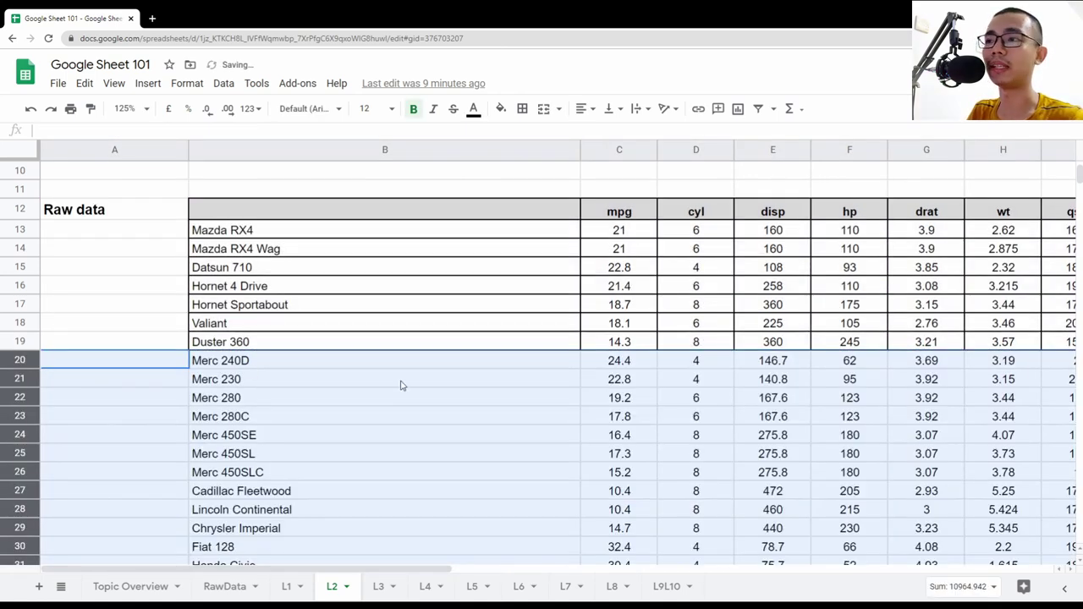
scroll(457, 389, down, 5)
scroll(444, 392, up, 5)
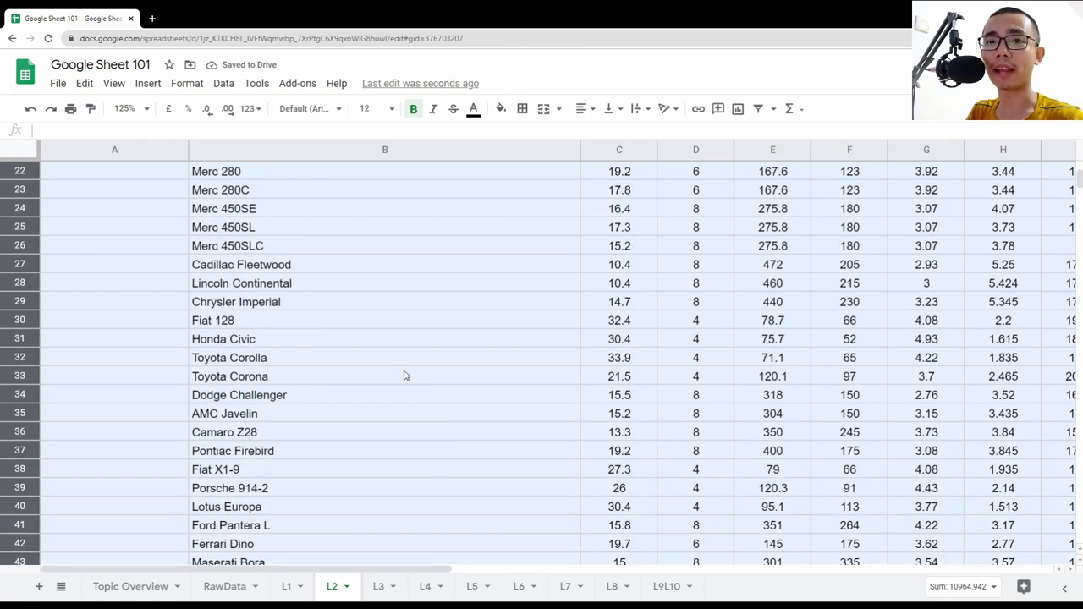
right_click(406, 375)
click(474, 369)
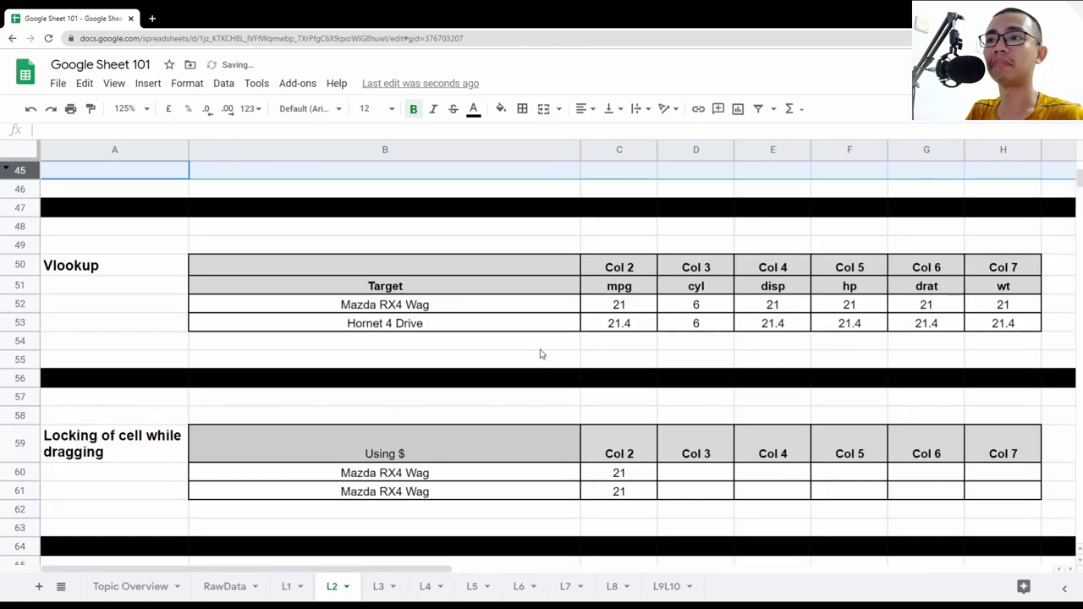
scroll(552, 366, up, 3)
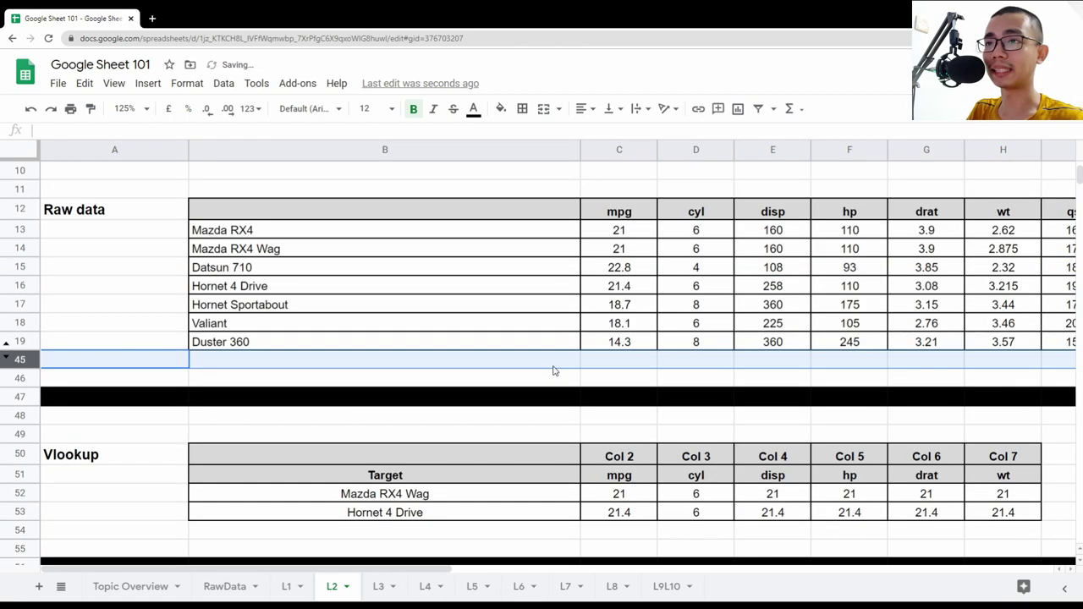
Set the lookup range in the C52 VLOOKUP formula to $B$12:$M$19 and copy the cell.
click(634, 498)
click(159, 131)
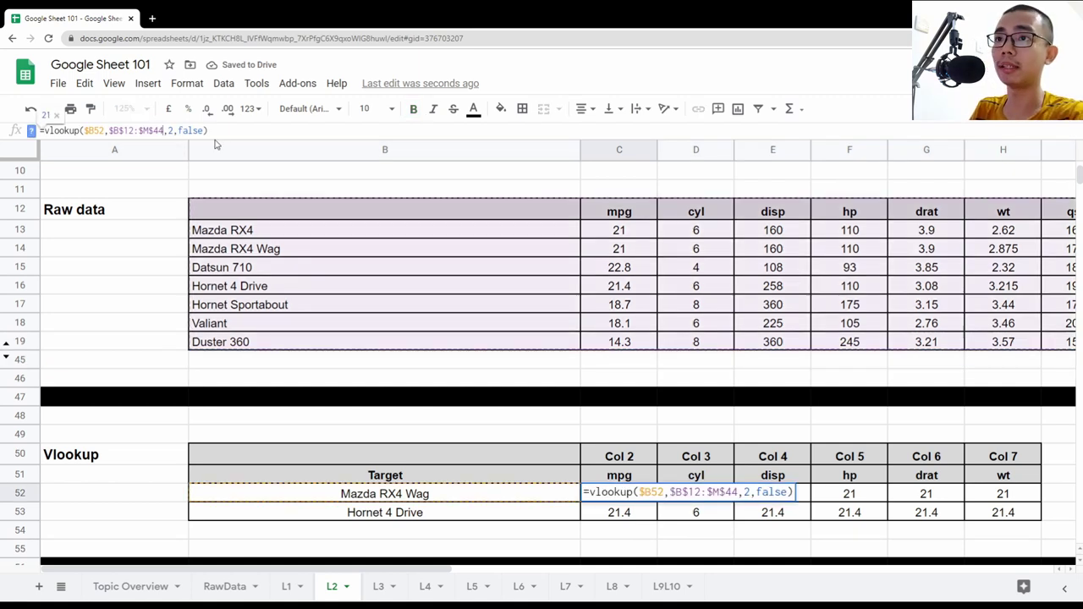
key(Return)
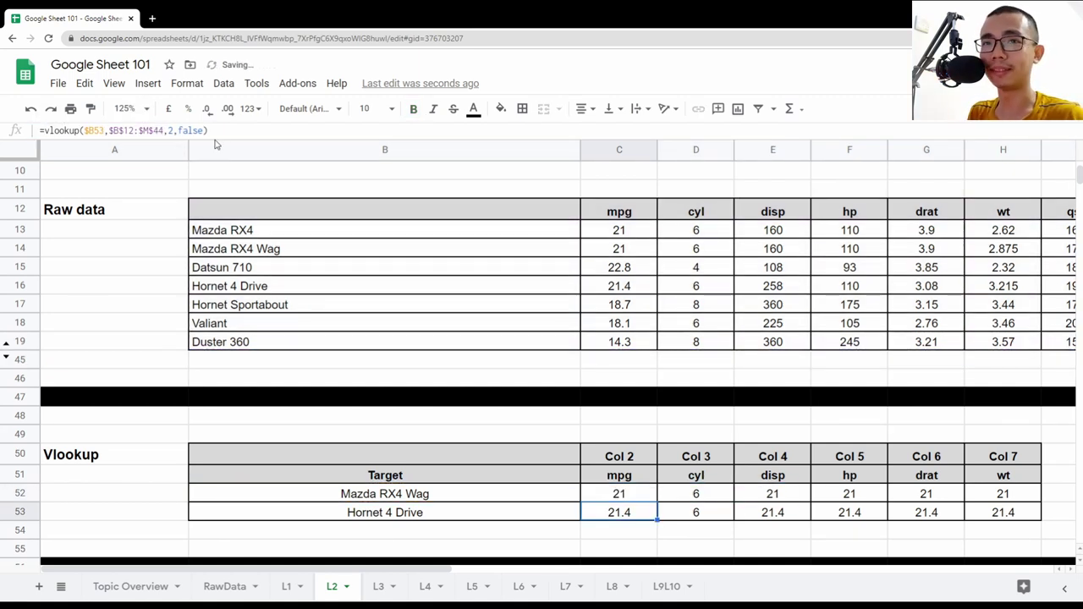
key(Up)
key(ctrl+c)
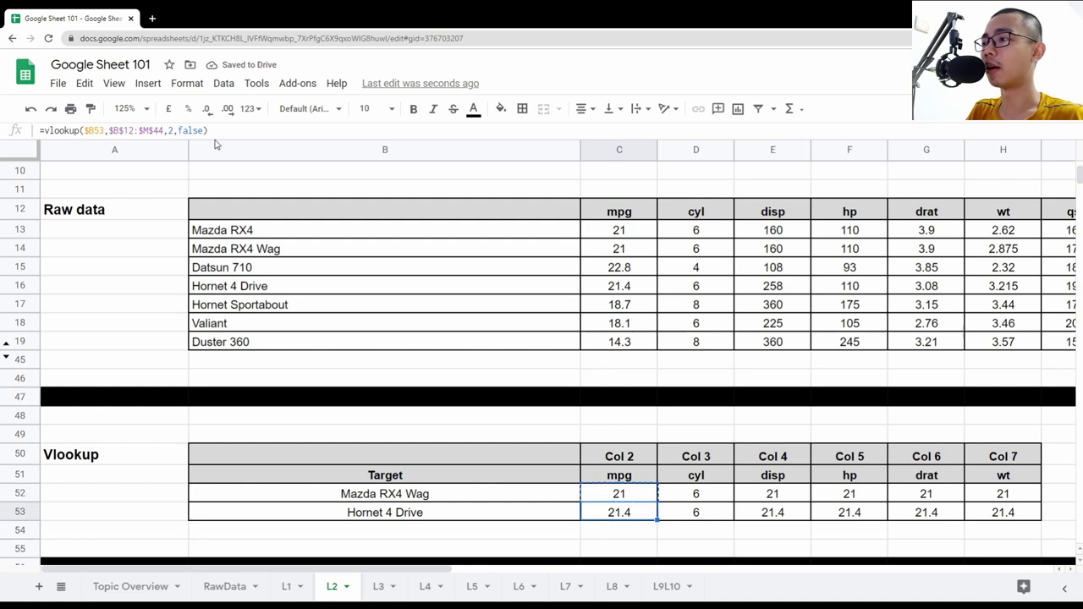
key(Down)
key(ctrl+shift+Right)
key(Up)
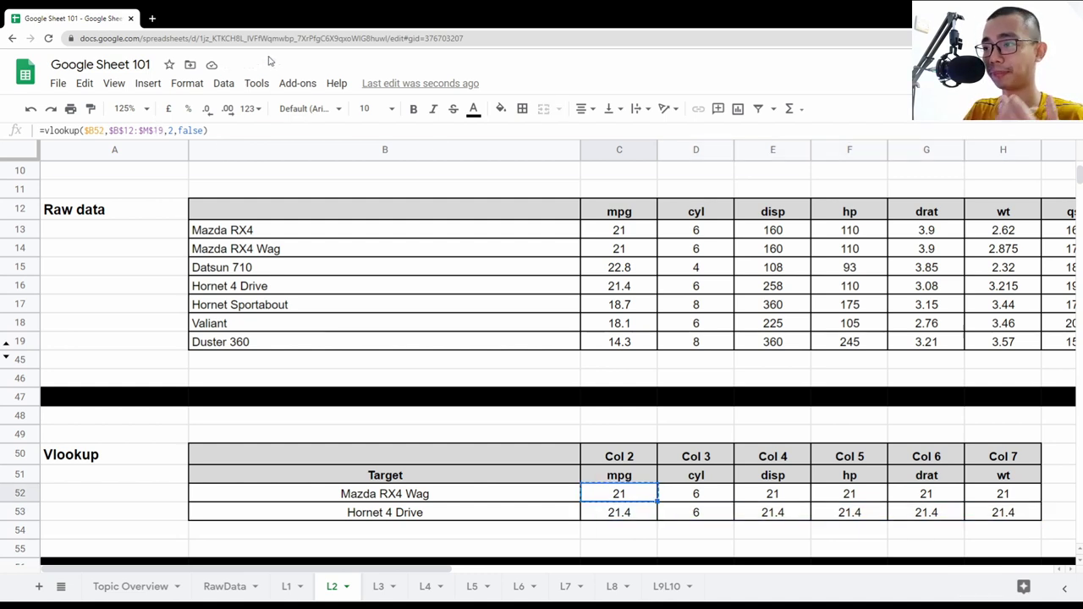
Examine the range, column index and false arguments of the VLOOKUP formula in C52.
click(214, 131)
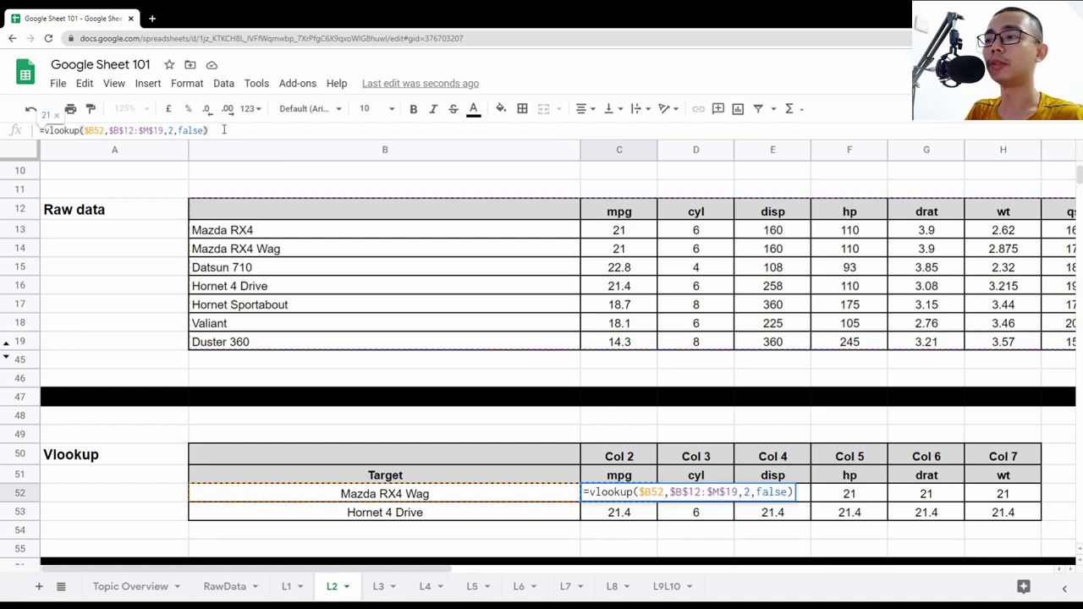
drag(110, 131, 141, 130)
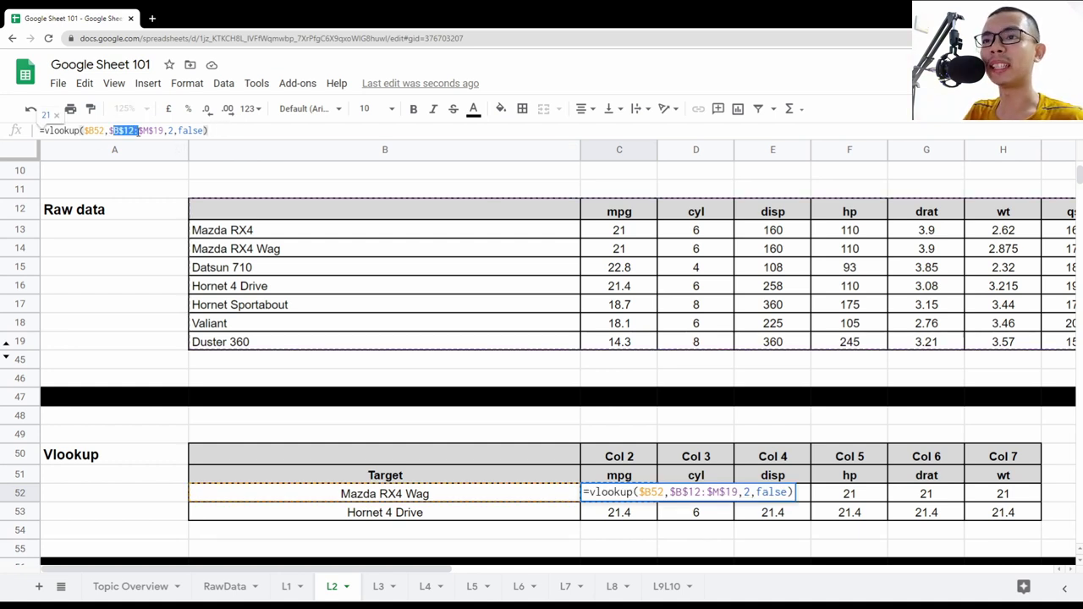
double_click(170, 130)
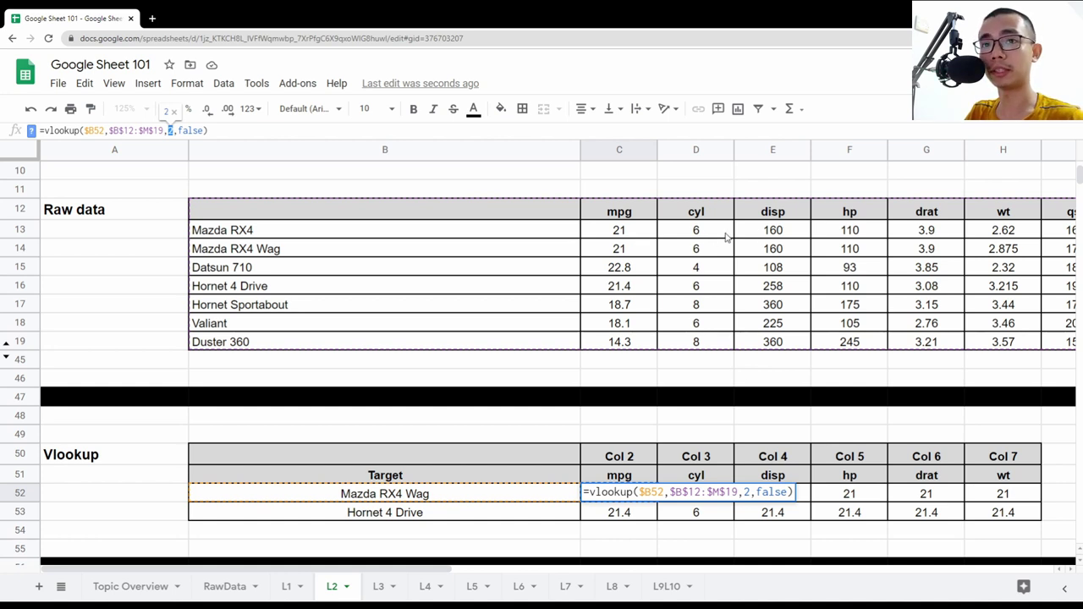
click(170, 132)
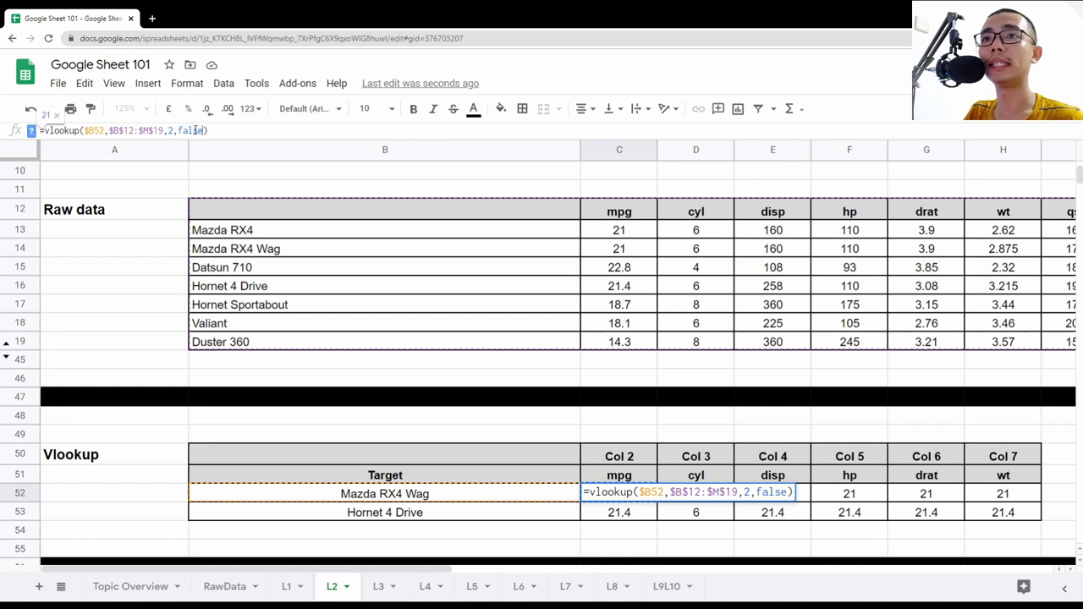
click(651, 497)
click(262, 132)
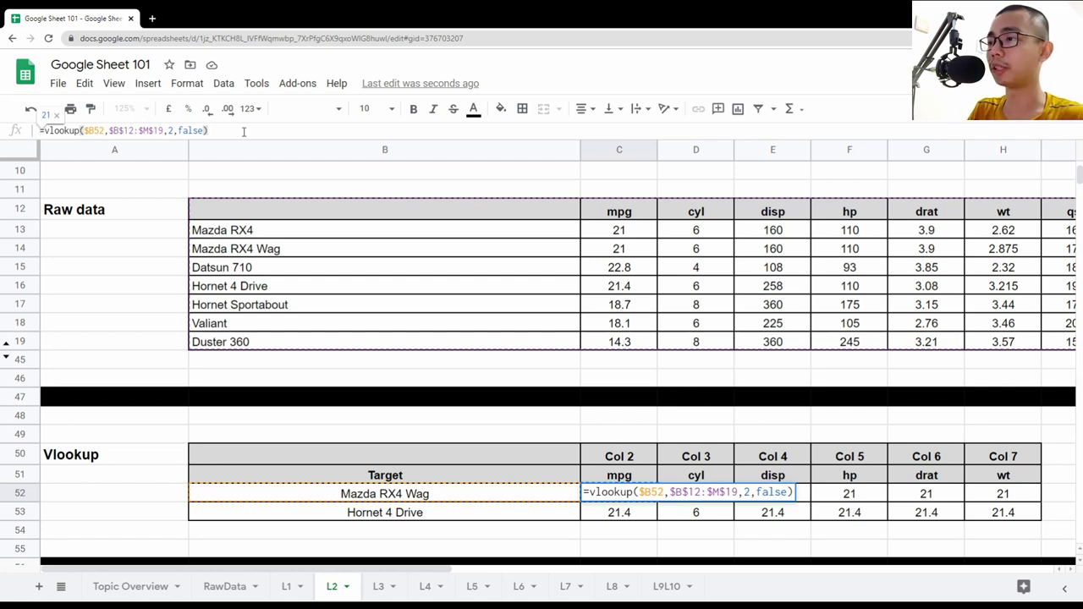
Start a VLOOKUP formula in C48 and read the function help, highlighting the index and is_sorted arguments and the is_sorted description.
click(726, 453)
click(613, 413)
text(=)
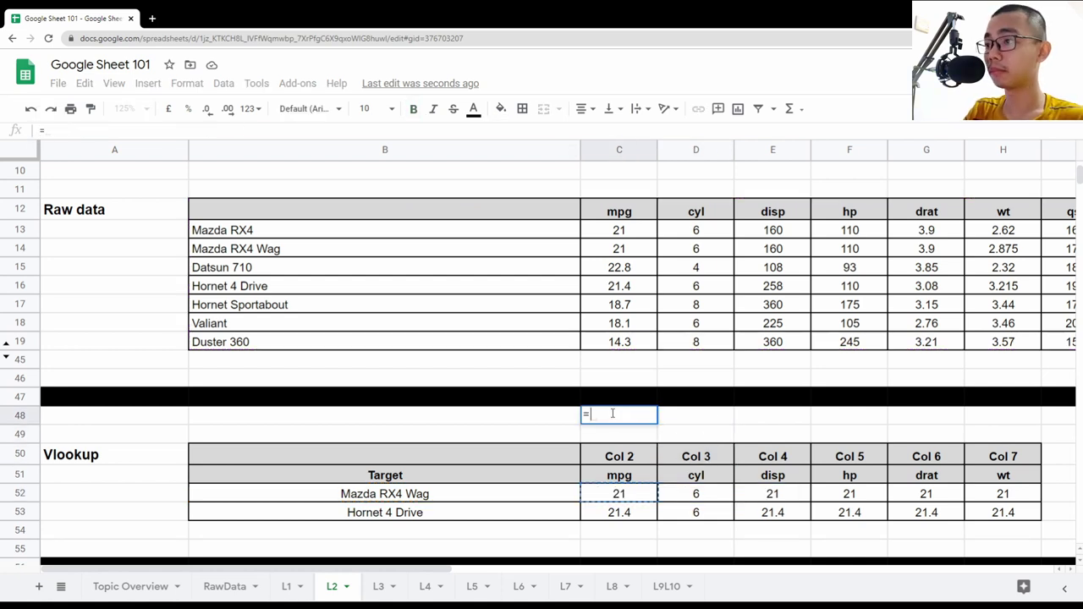
text(vlo)
key(Tab)
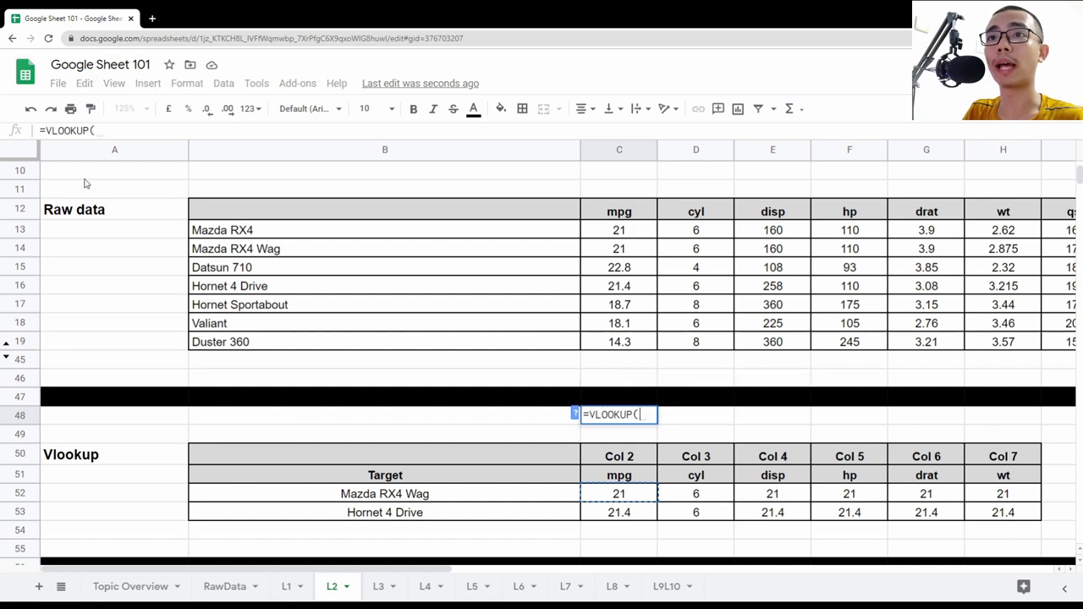
click(576, 413)
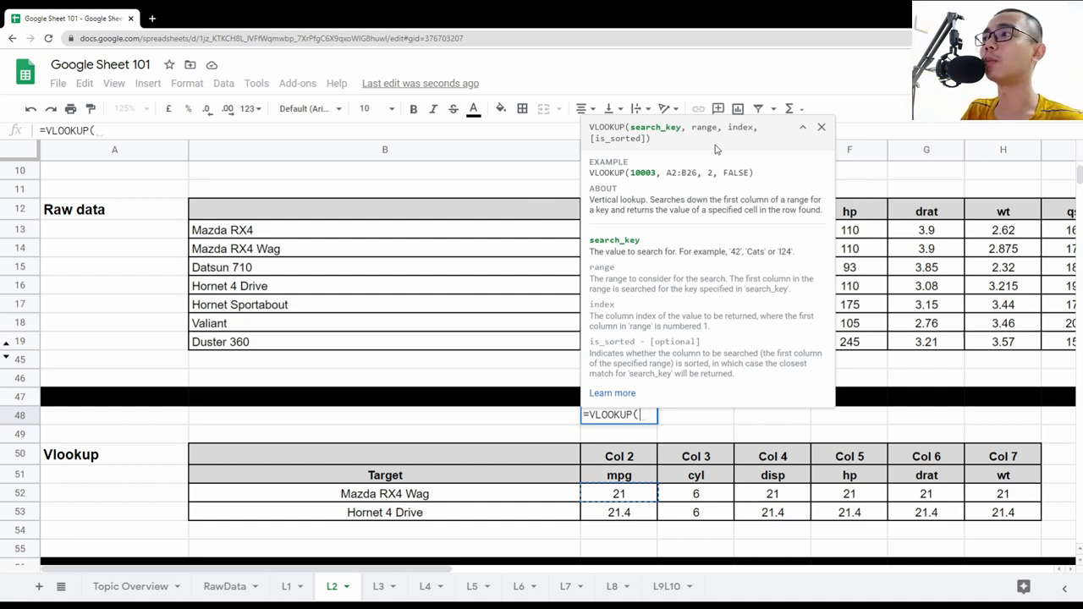
drag(728, 128, 758, 131)
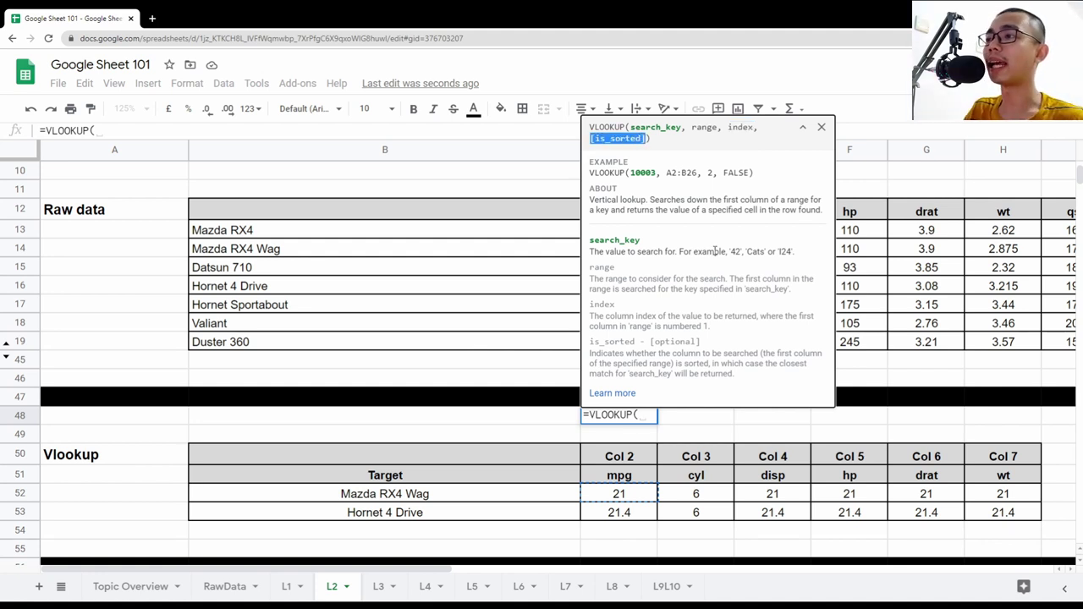
drag(587, 355, 734, 373)
click(734, 378)
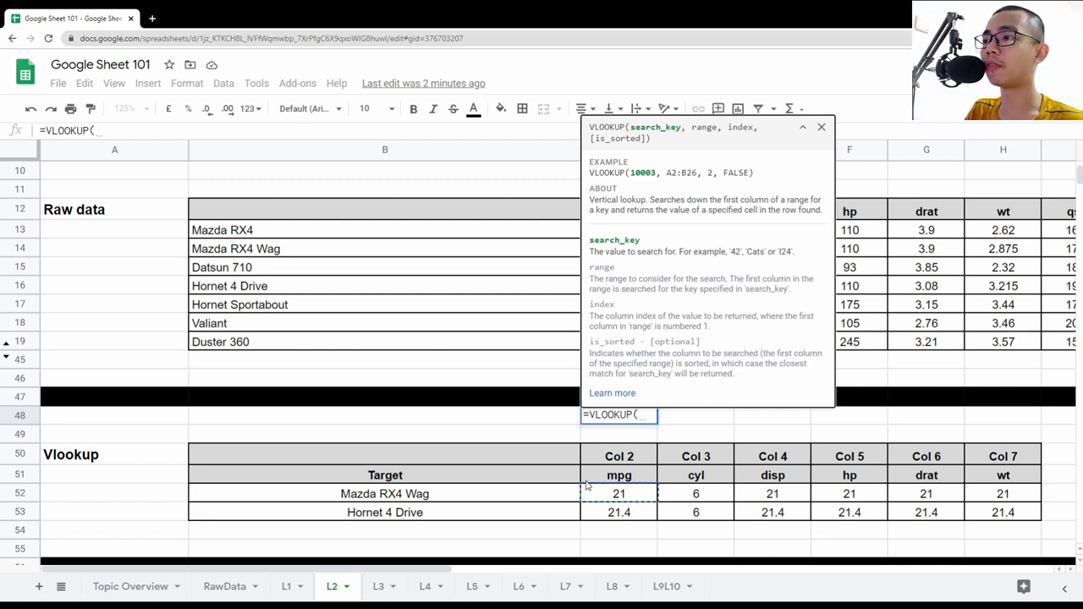
Clear the unfinished VLOOKUP formula from row 48 above the Vlookup table.
key(Home)
text(C51)
drag(284, 414, 99, 403)
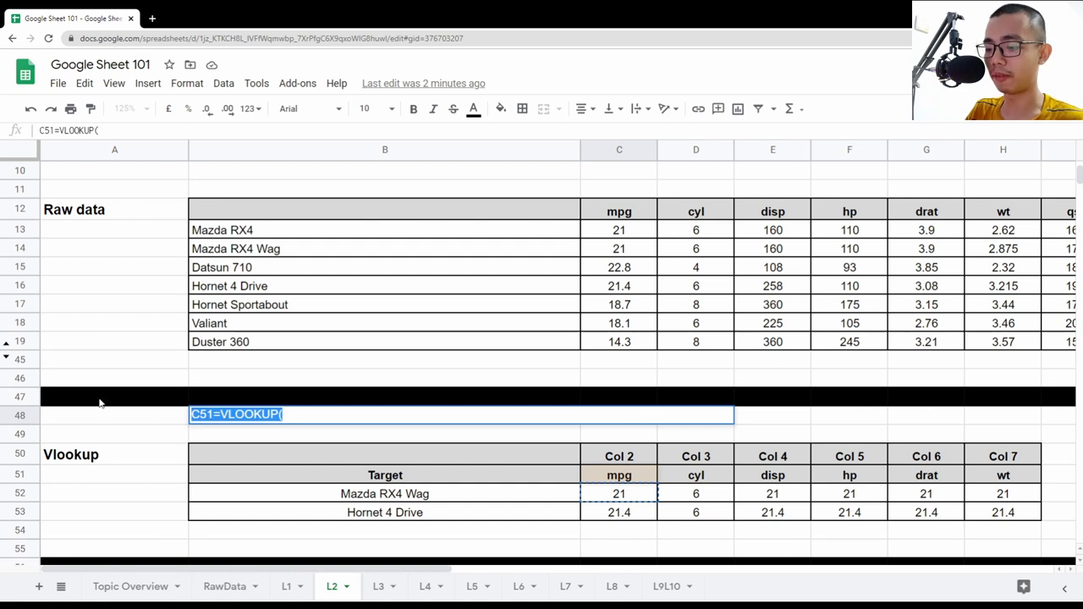
key(BackSpace)
key(Return)
Trace the C52 lookup back to the raw data by highlighting the Mazda RX4 Wag name and mpg in B14:C14.
click(614, 492)
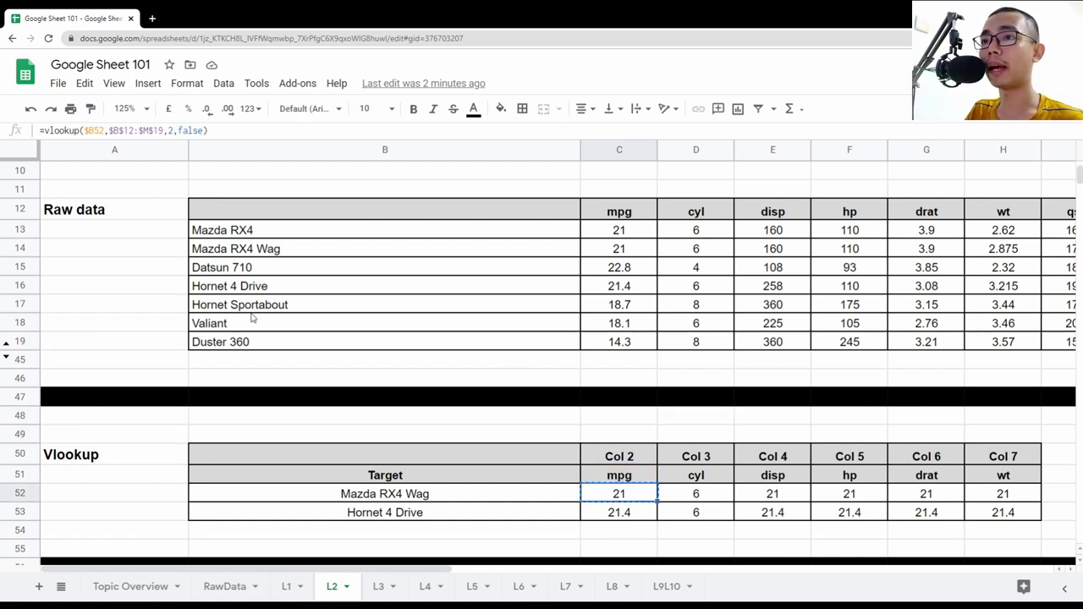
click(235, 252)
shift+click(610, 252)
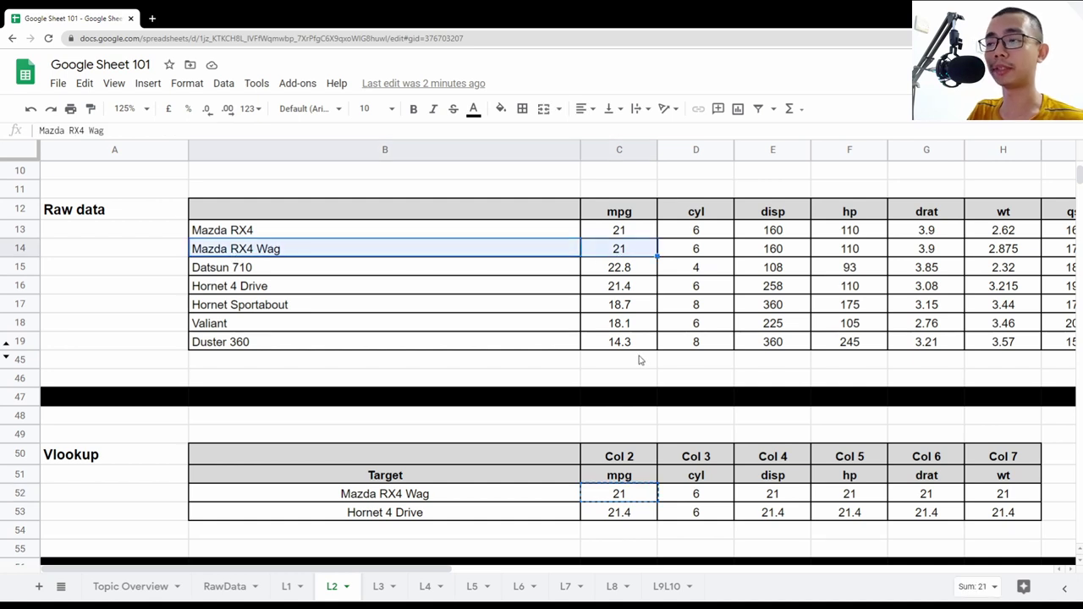
Examine the column index argument in the cyl lookup formula in D52.
click(708, 500)
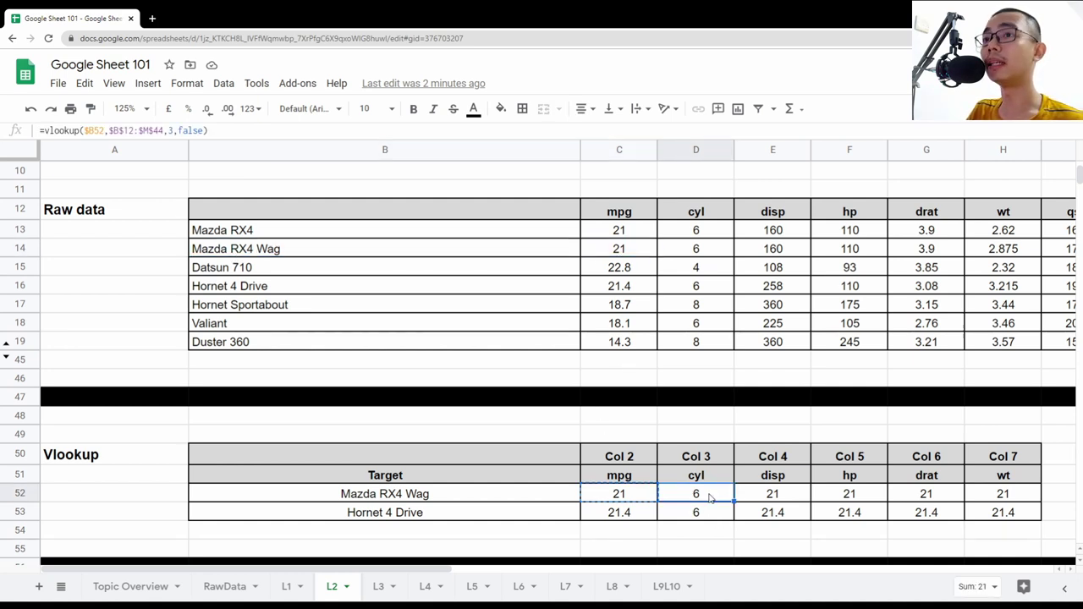
double_click(170, 130)
key(Return)
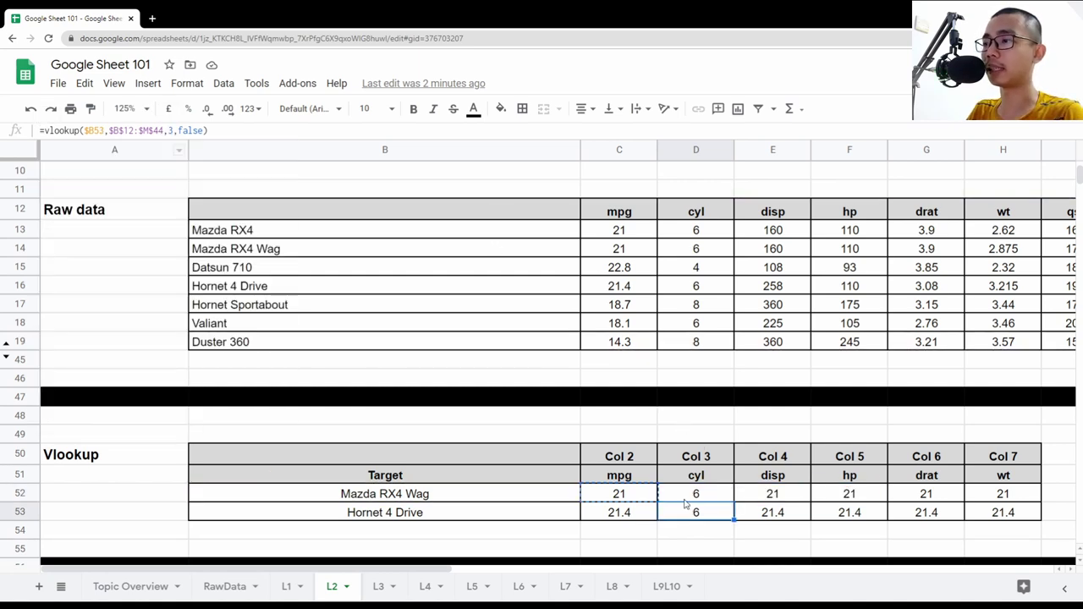
Set the column index of the disp lookup formula in E52 to 4.
click(773, 495)
double_click(170, 130)
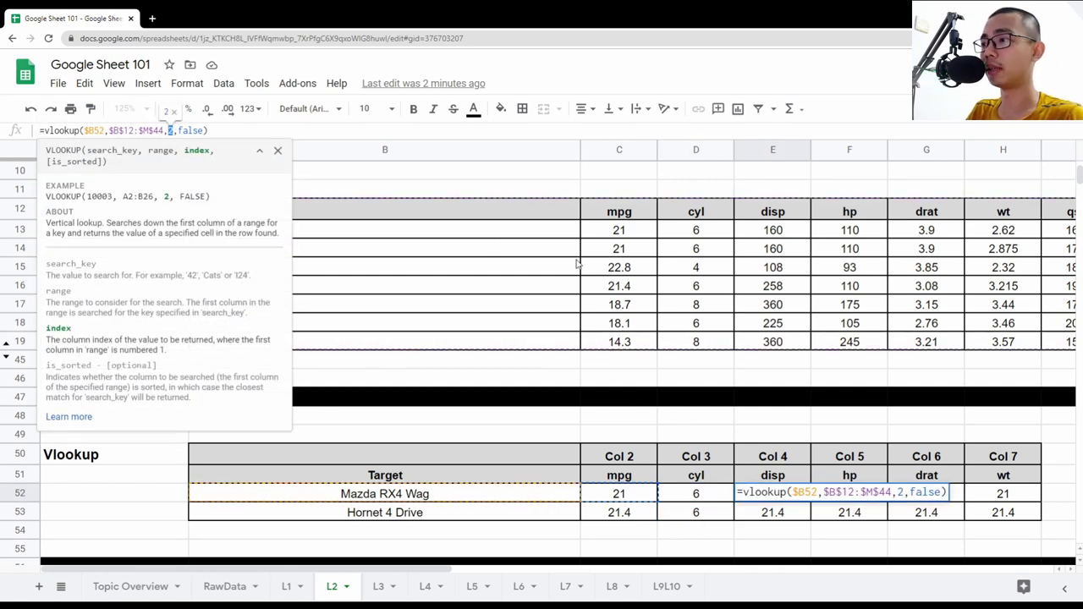
text(4)
key(Return)
key(Up)
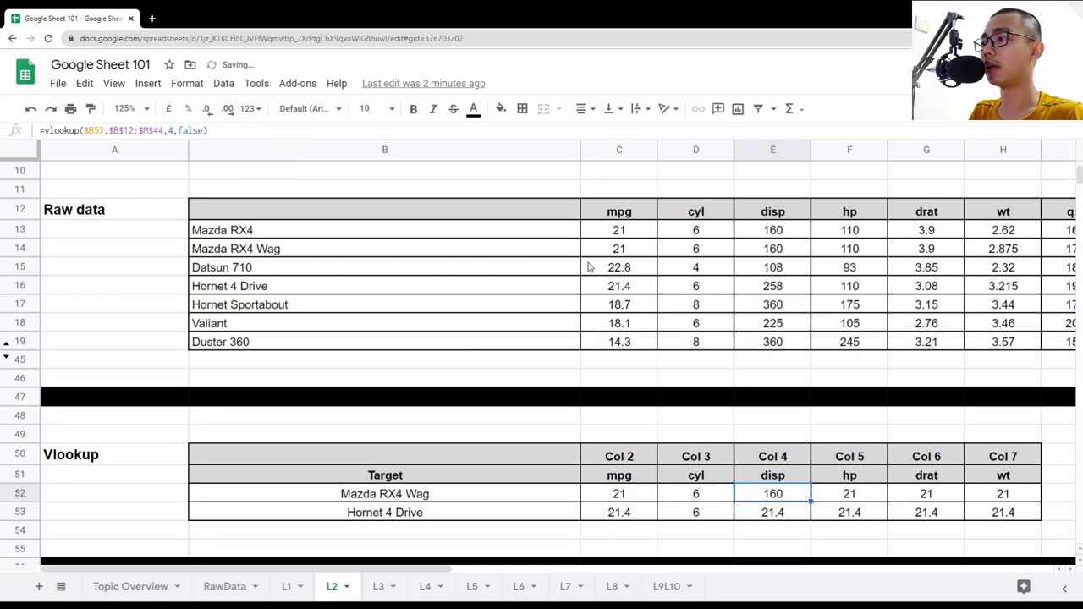
Set the column index of the hp lookup formula in F52 to 5.
key(Right)
key(F2)
key(Left)
key(Left)
key(Left)
key(Left)
key(Left)
key(Left)
key(Left)
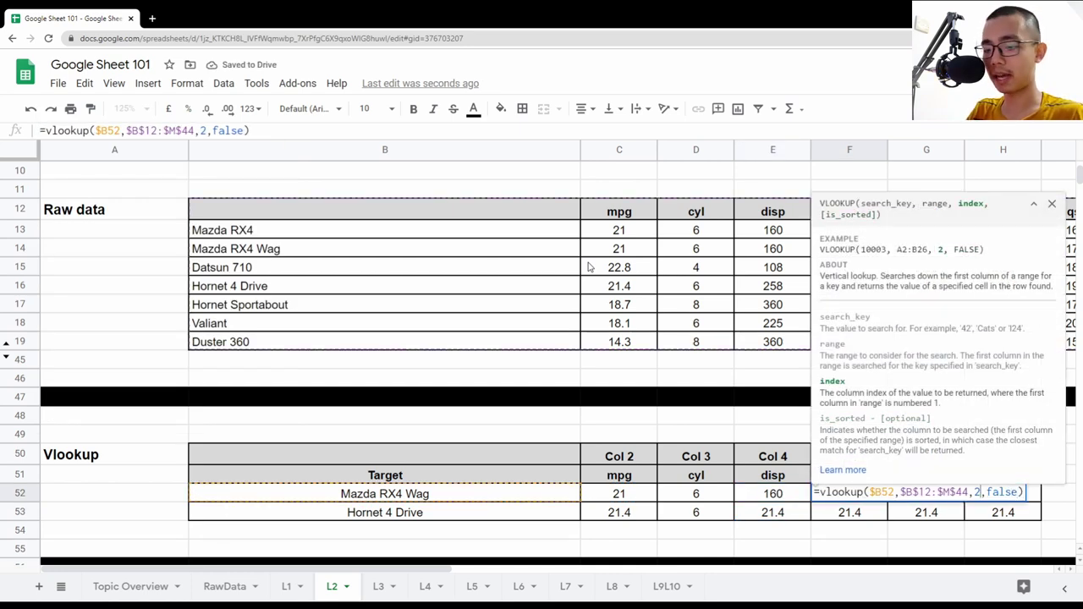
key(BackSpace)
text(2)
key(Return)
key(Up)
Set the column index of the drat lookup formula in G52 to 6.
key(Right)
key(F2)
key(Left)
key(Left)
key(Left)
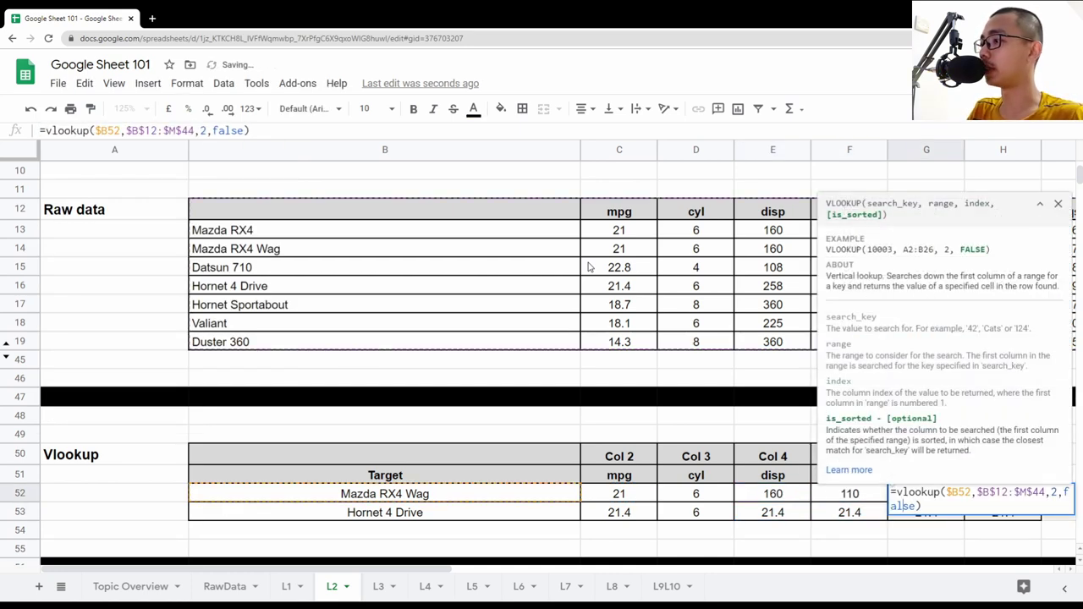
key(Left)
key(Left)
key(Left)
key(Left)
key(BackSpace)
text(6)
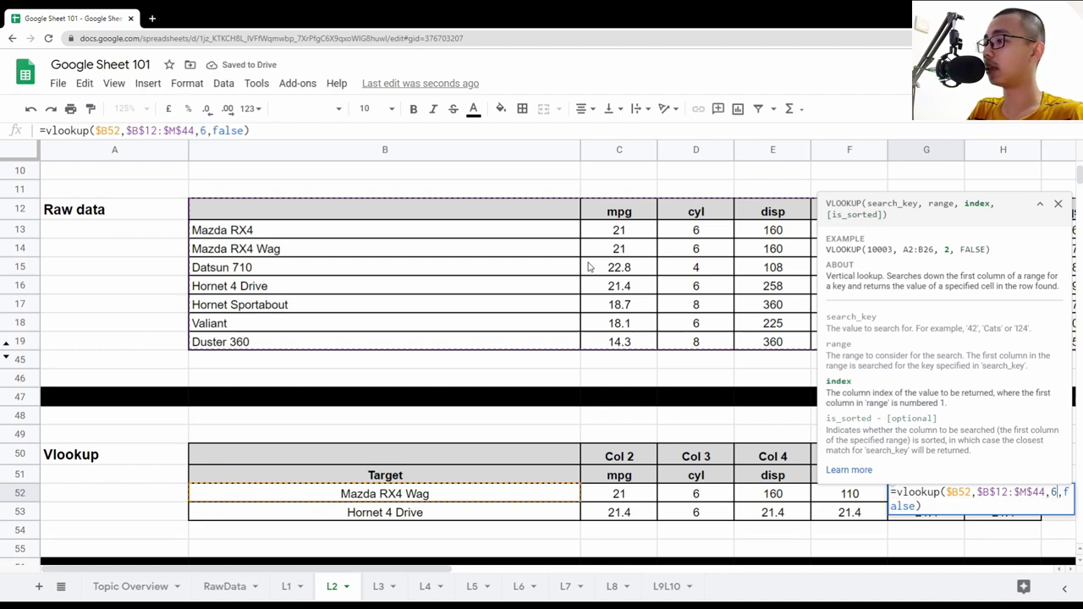
key(Return)
key(Up)
Set the column index of the wt lookup formula in H52 to 7.
key(Right)
key(F2)
key(Left)
key(Left)
key(Left)
key(Left)
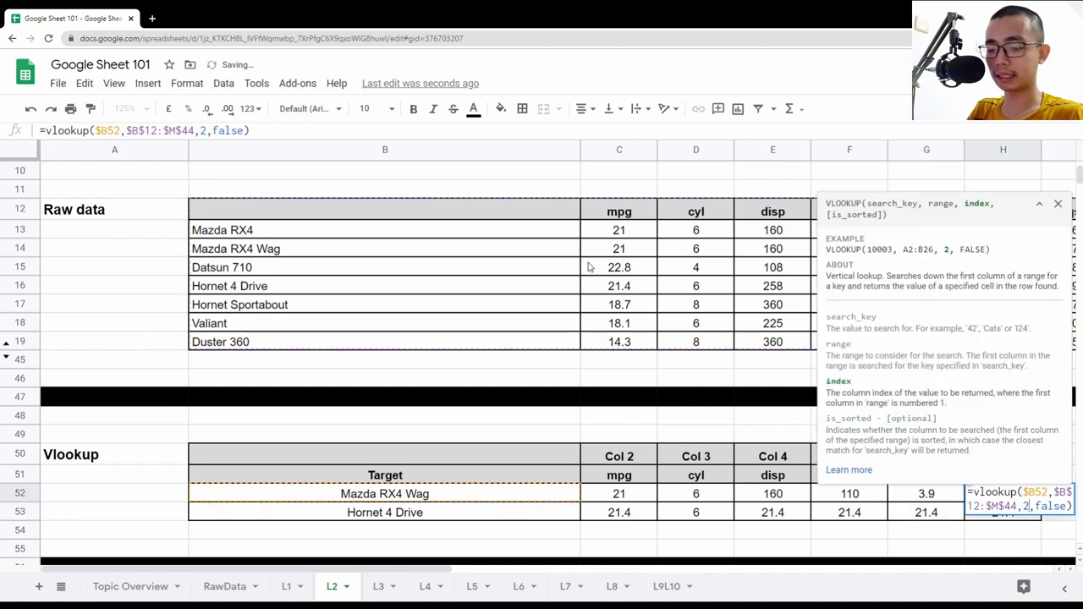
key(BackSpace)
text(7)
key(Return)
key(Up)
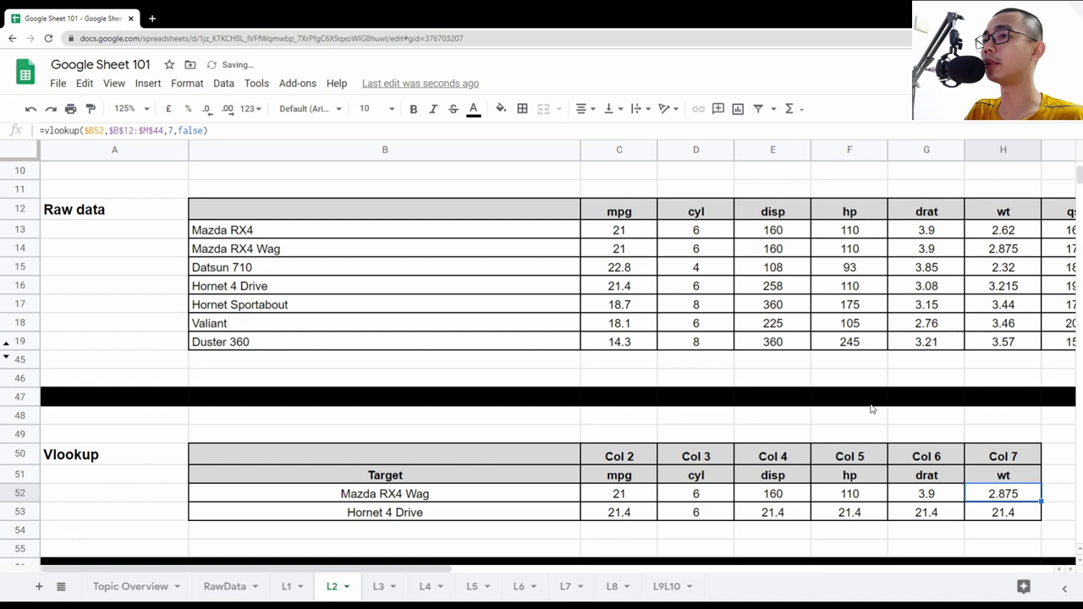
Compare the Mazda RX4 Wag raw data in B14:H14 with the lookup results in C52:H52.
drag(335, 247, 1021, 254)
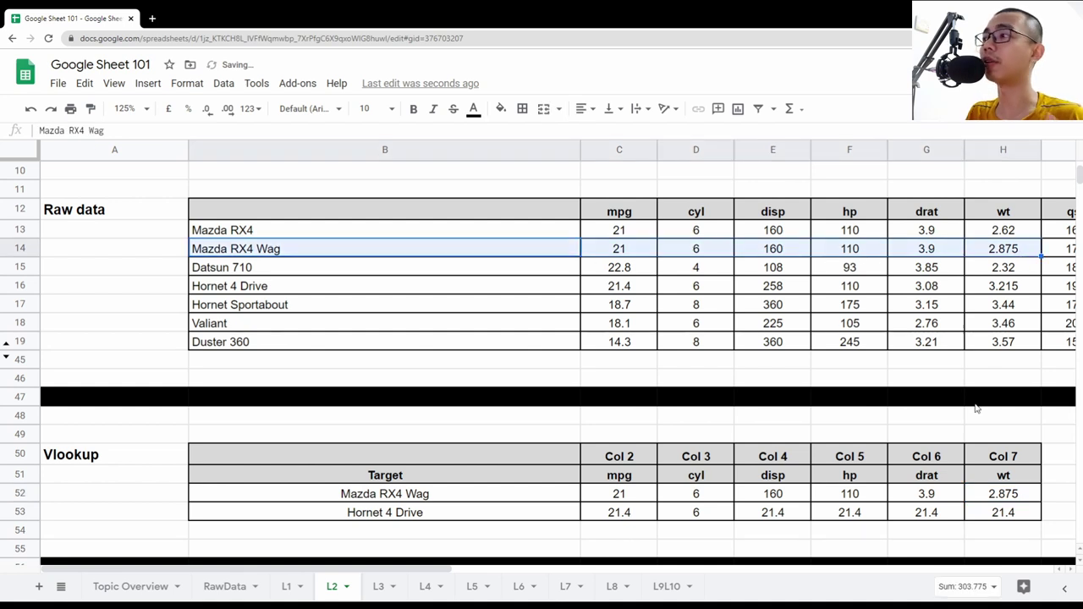
drag(616, 497, 1006, 499)
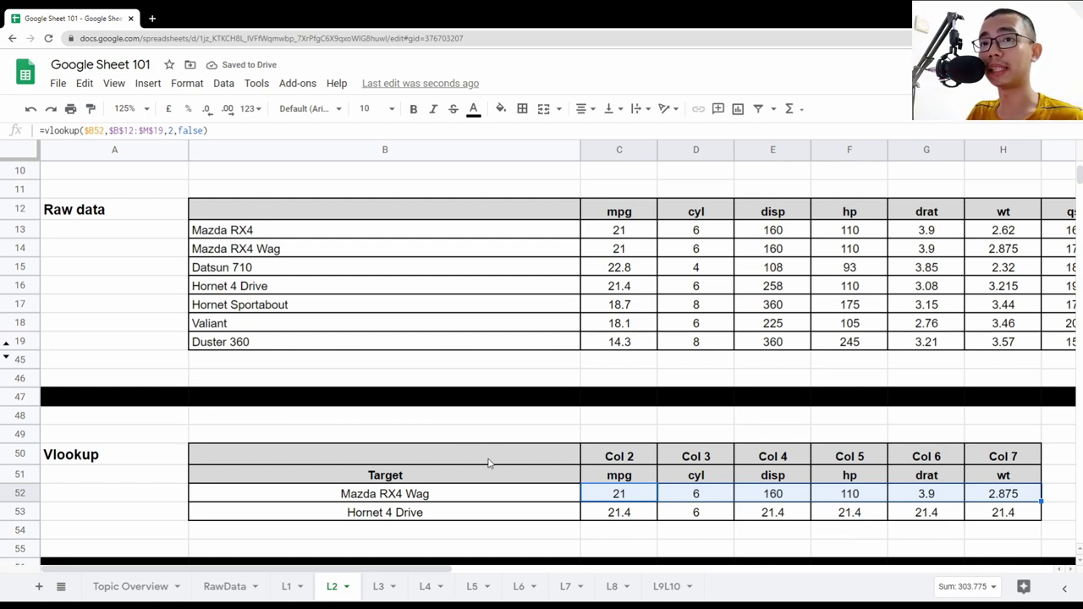
Replace the lookup target in B52 with Valiant from the raw data, pasting values only, and highlight the results in C52:H52.
click(254, 291)
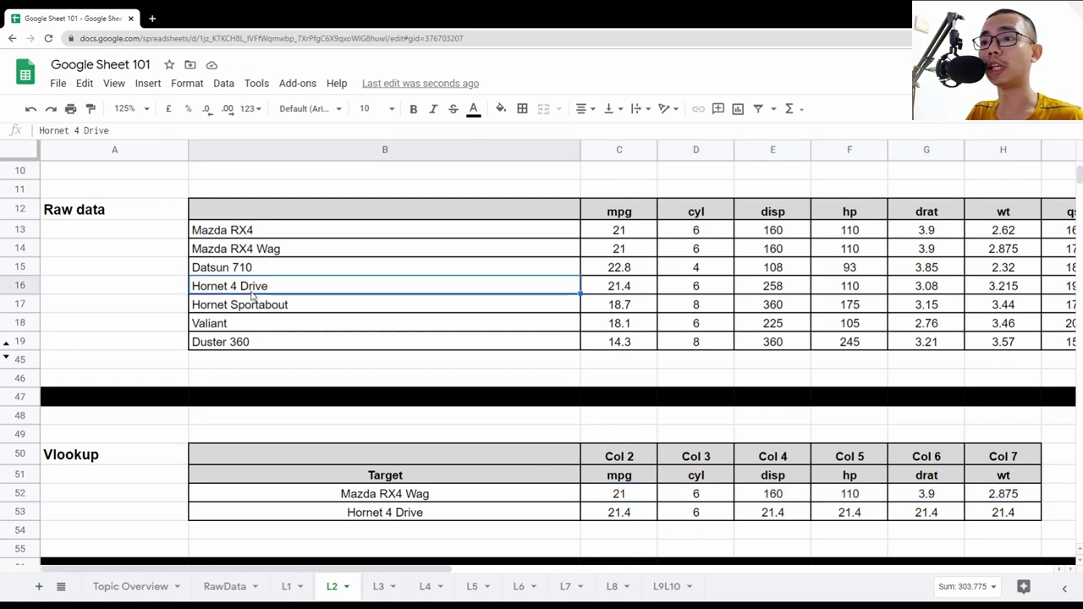
click(235, 328)
key(ctrl+c)
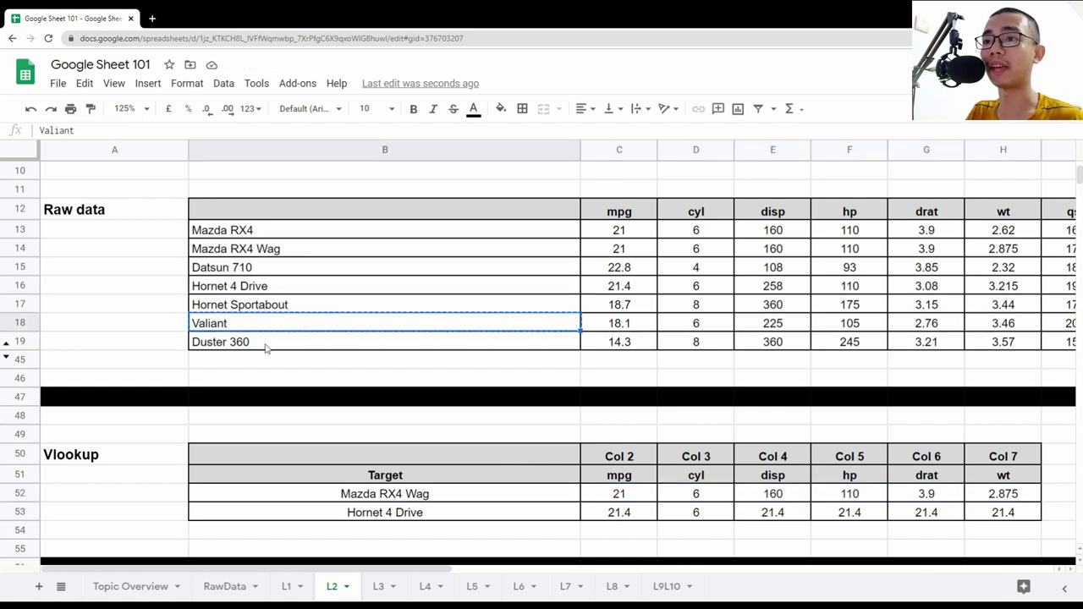
right_click(391, 498)
mouse_move(484, 172)
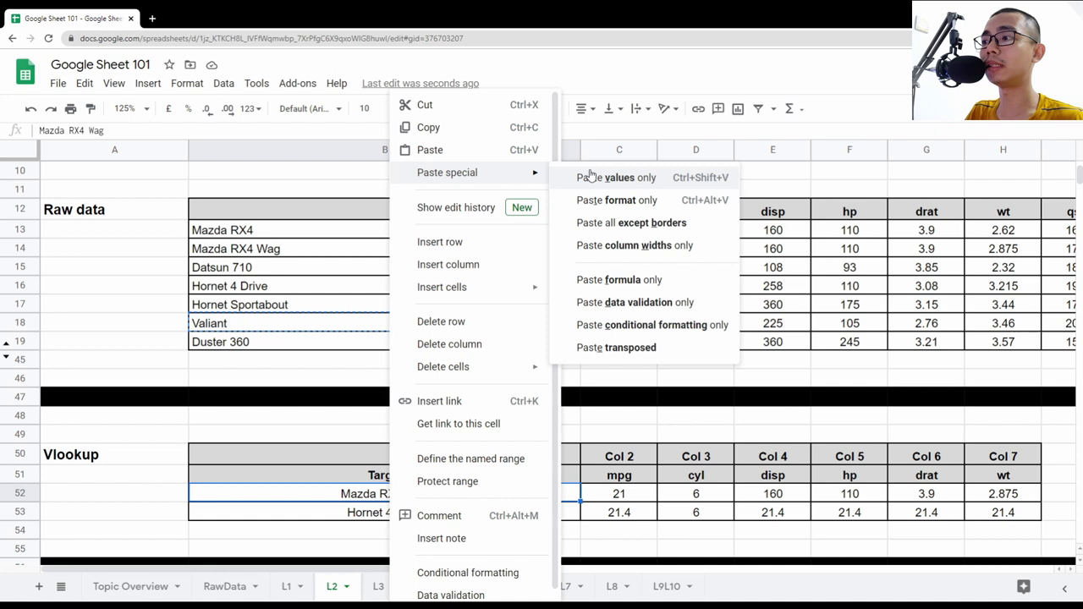
click(592, 178)
drag(622, 496, 1006, 500)
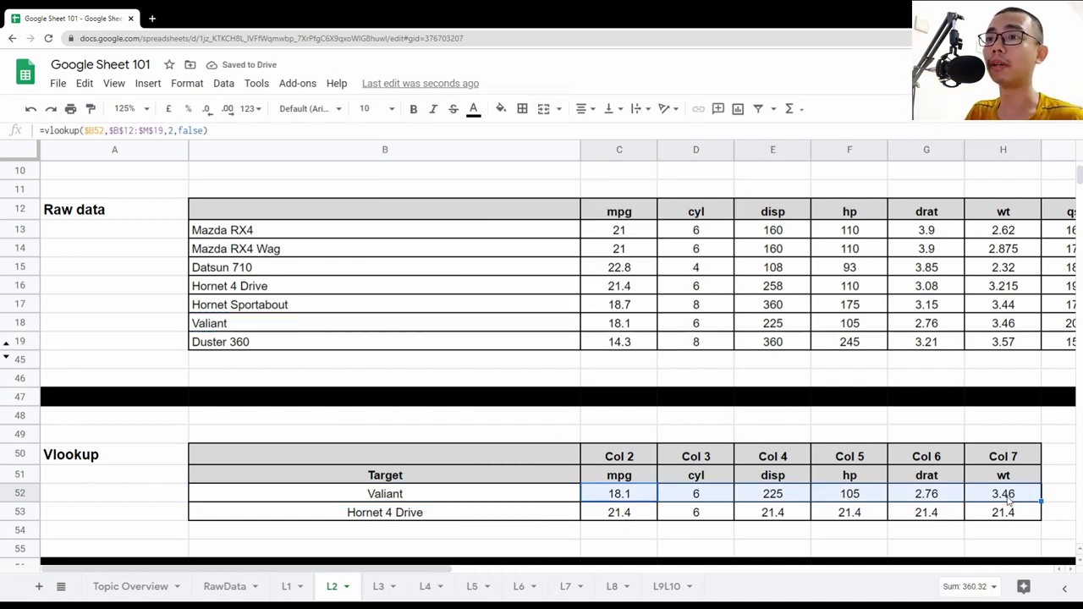
Copy the lookup formulas from C52:H52 into the Hornet 4 Drive row starting at C53.
click(451, 519)
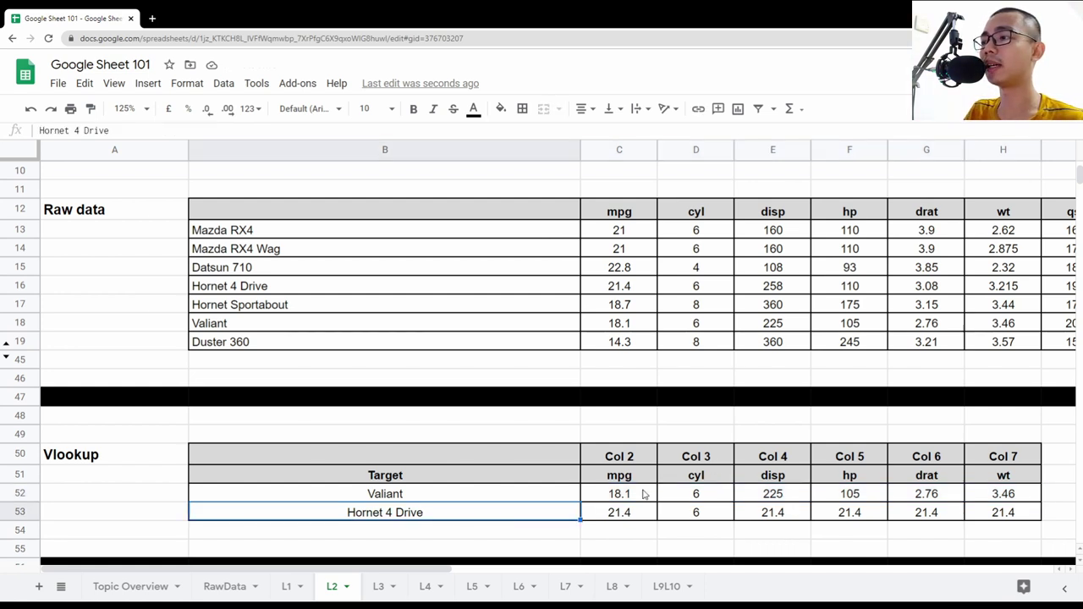
drag(622, 493, 1019, 494)
key(ctrl+c)
click(627, 516)
key(ctrl+v)
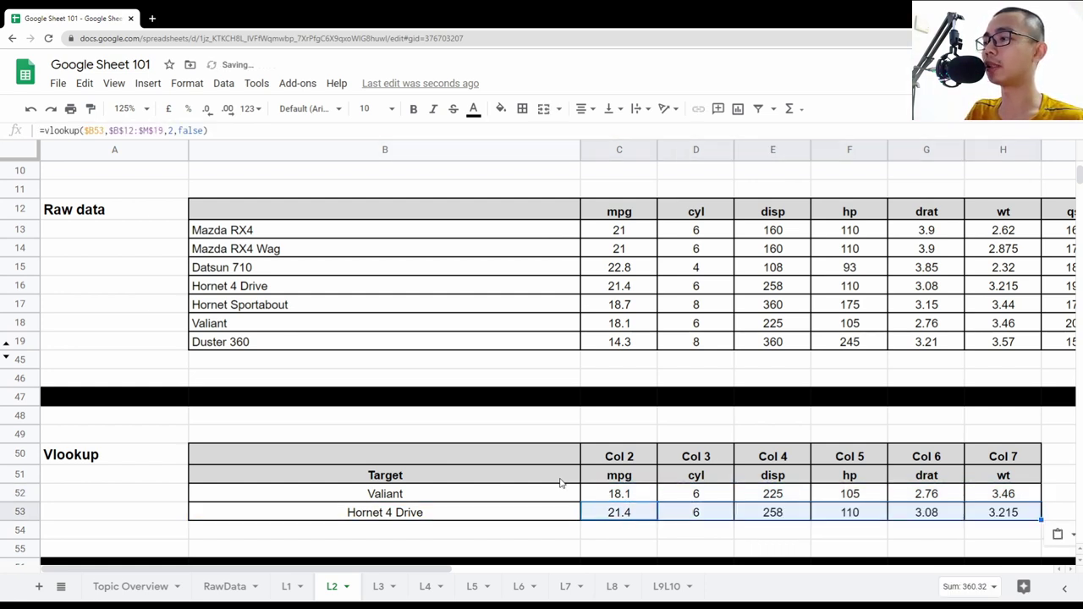
Inspect the lookup formulas in E52 and F53, leaving both as they are.
click(743, 490)
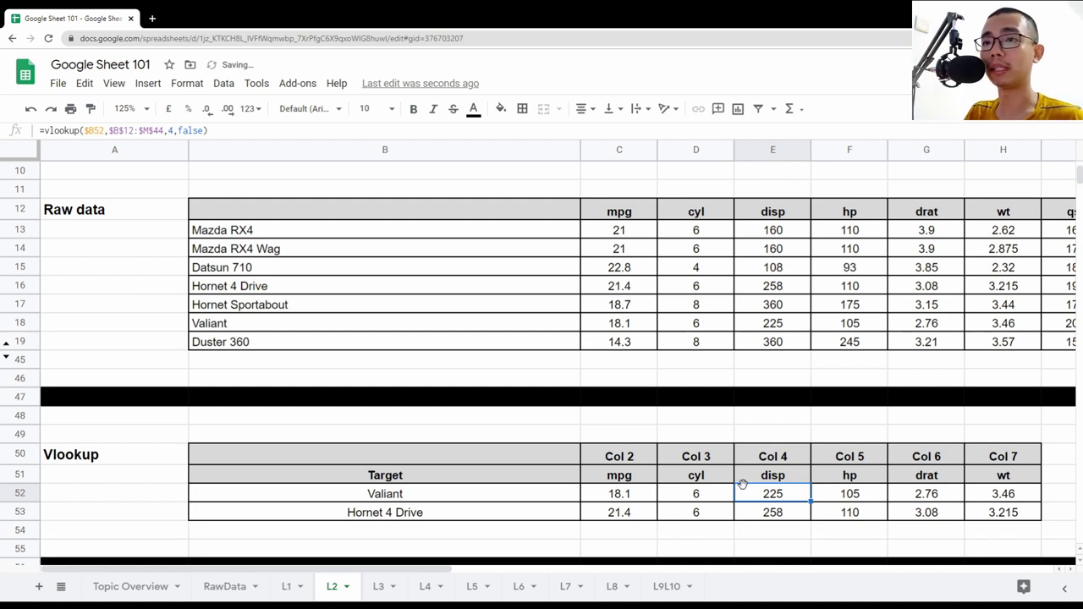
click(834, 511)
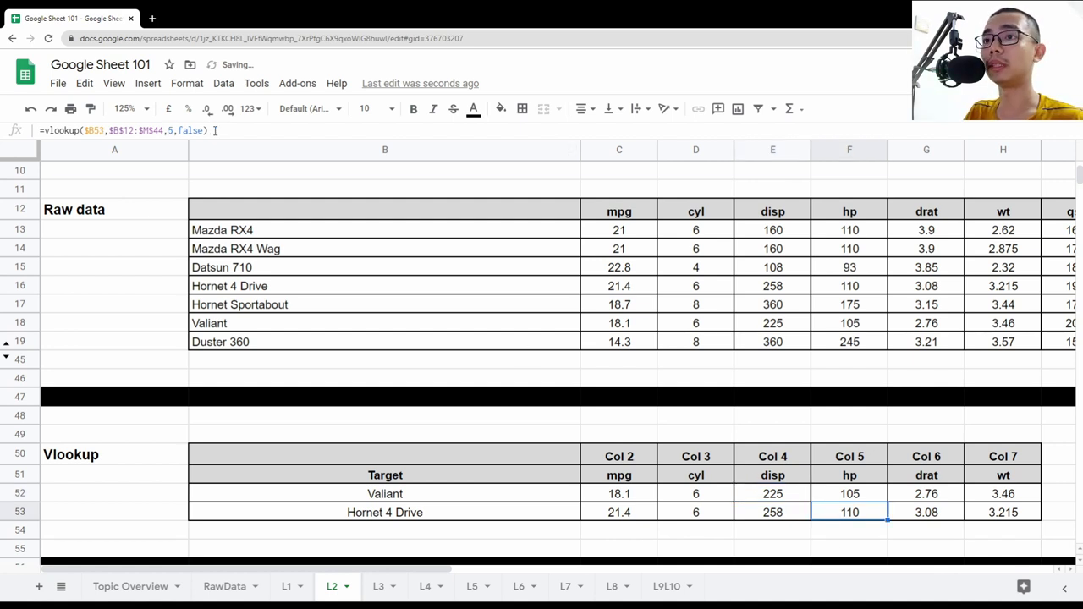
key(F2)
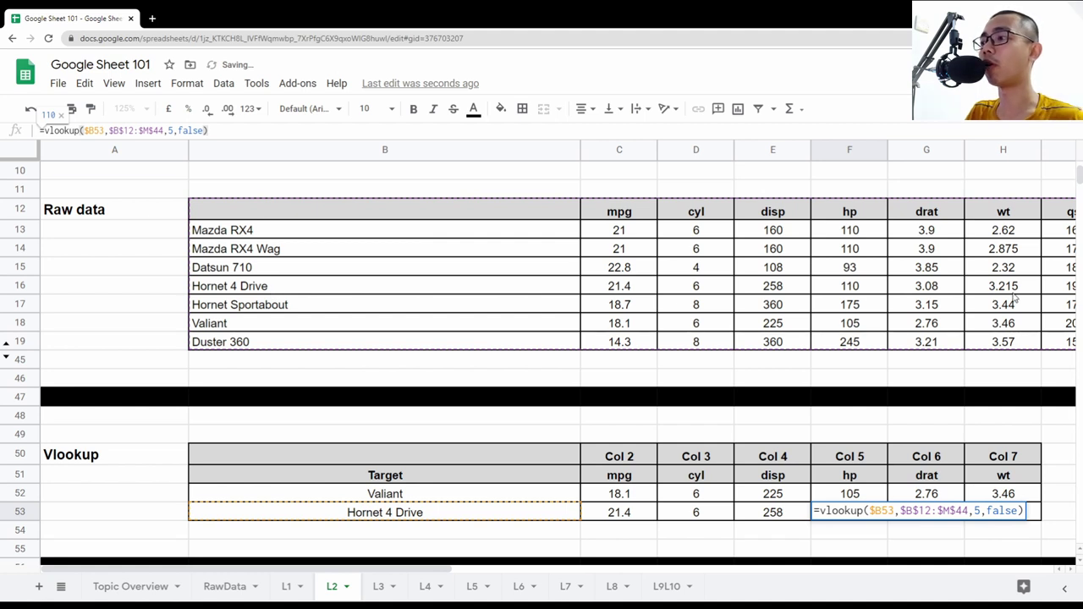
text(+)
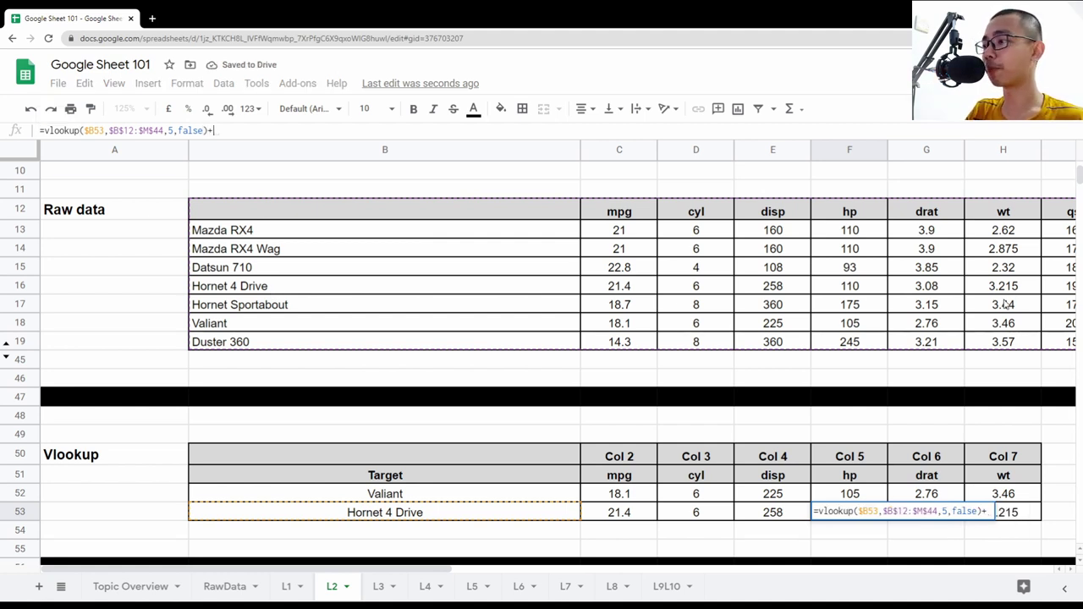
key(BackSpace)
key(Return)
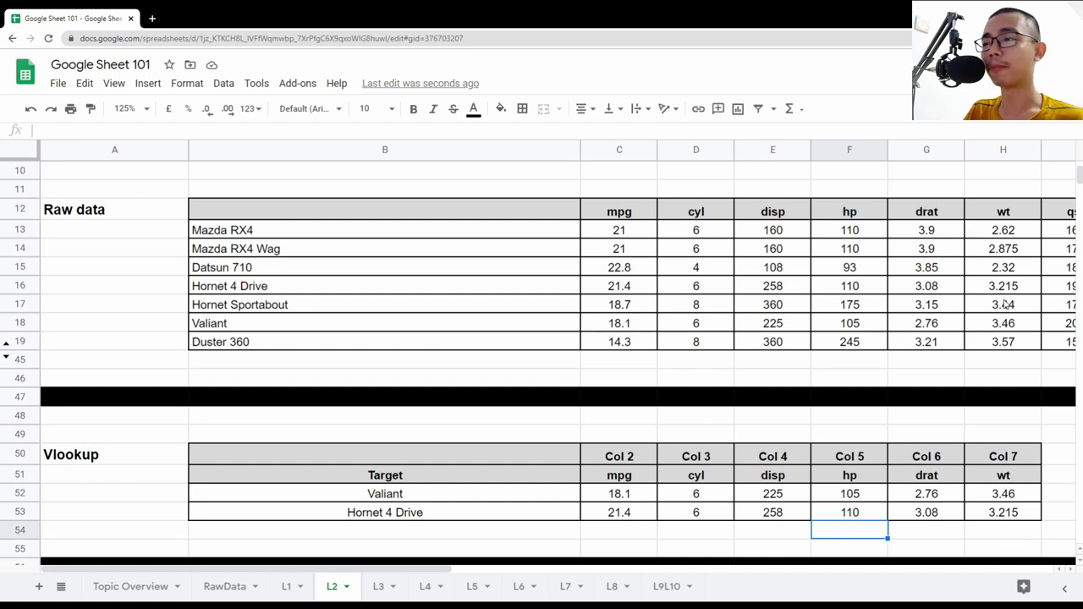
Examine the C60 formula in the Locking of cell while dragging section, highlighting its B12:M44 range and $B60 search key.
scroll(666, 411, down, 2)
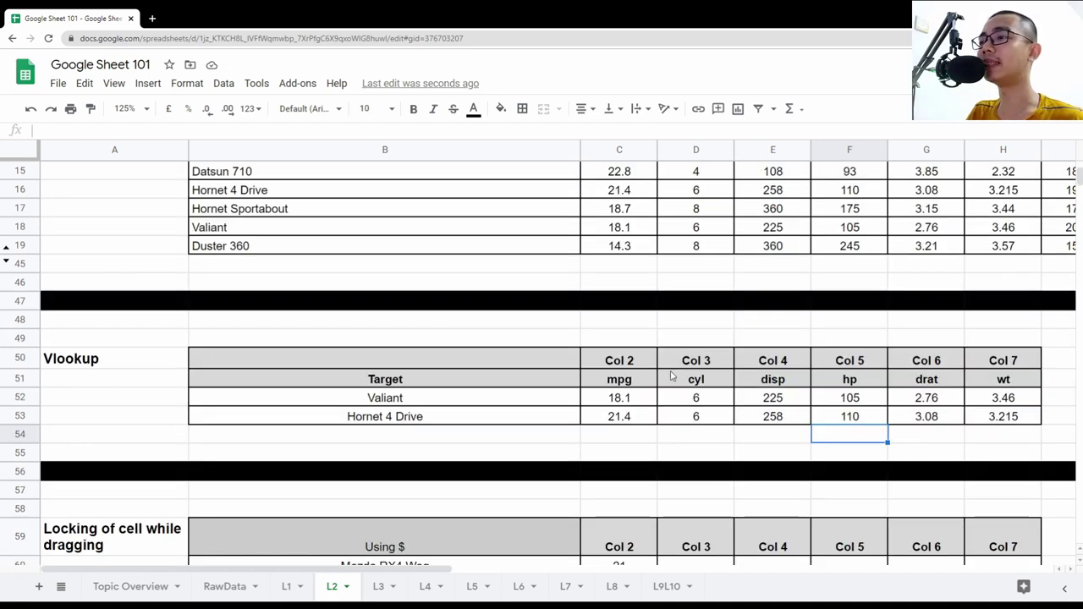
click(630, 417)
scroll(640, 435, down, 2)
click(624, 475)
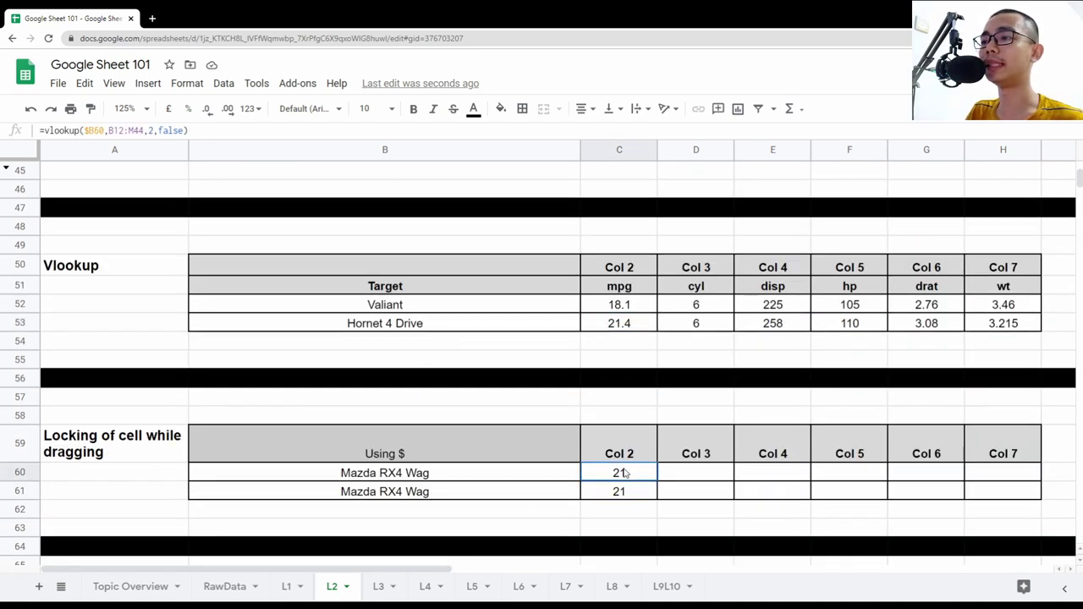
click(102, 130)
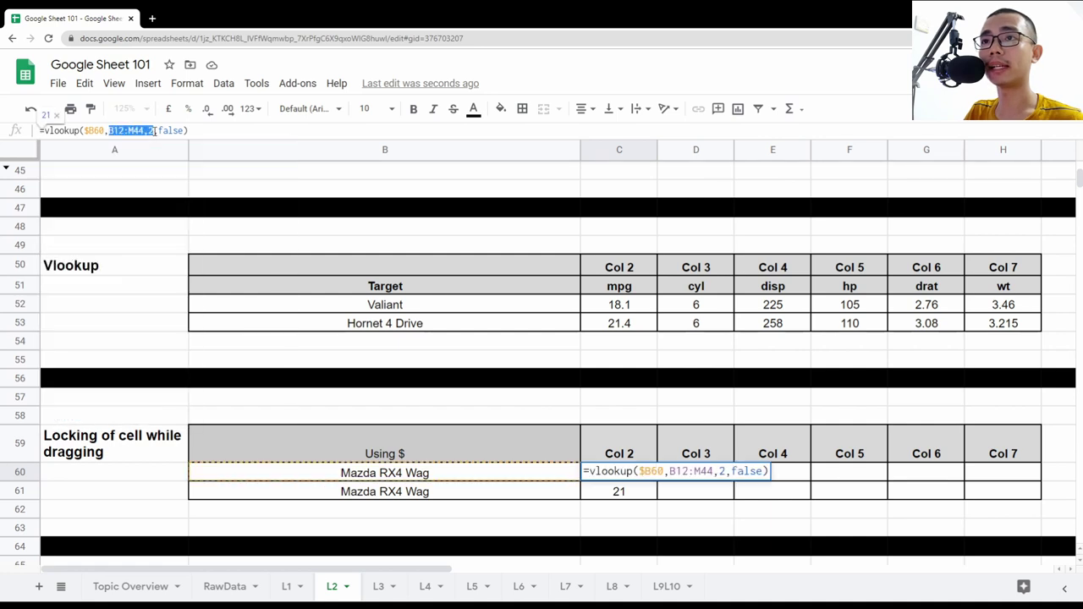
click(88, 130)
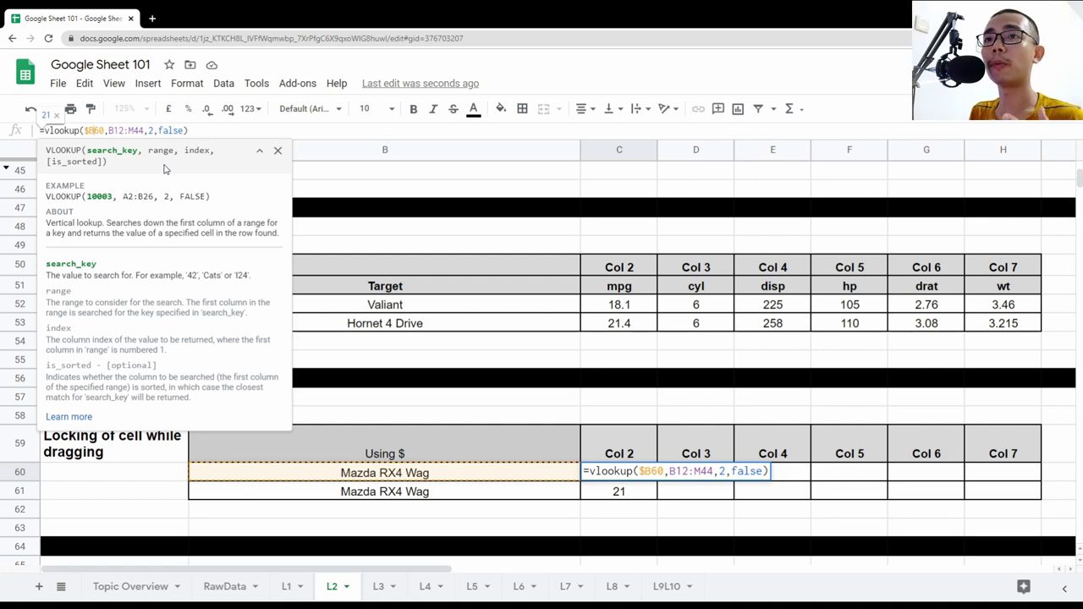
key(ctrl+Return)
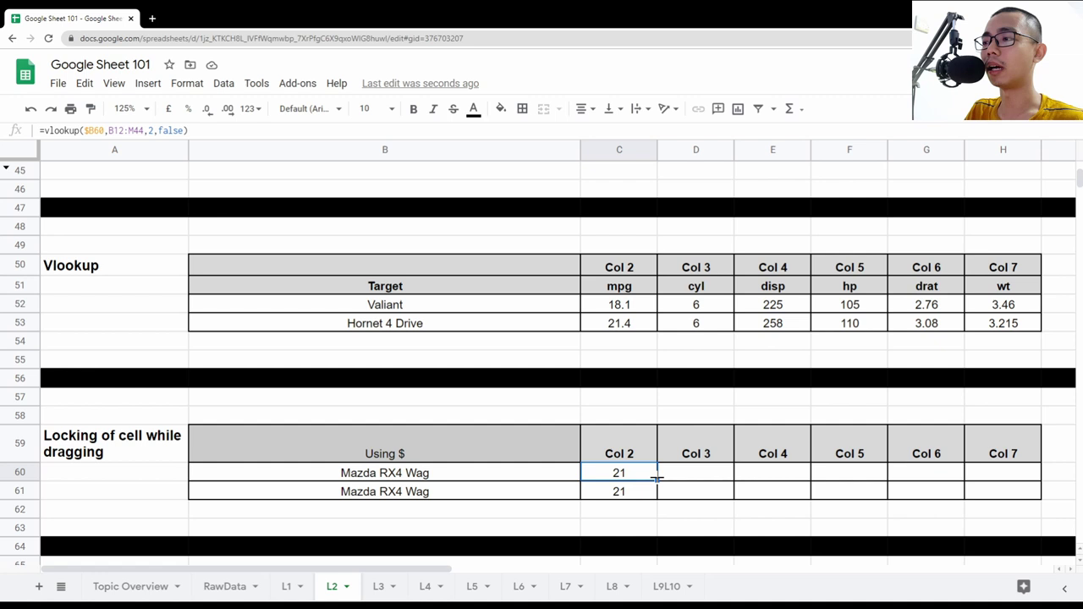
Fill the C60 lookup formula across through H60 and review the original formula in C60.
drag(657, 479, 1011, 479)
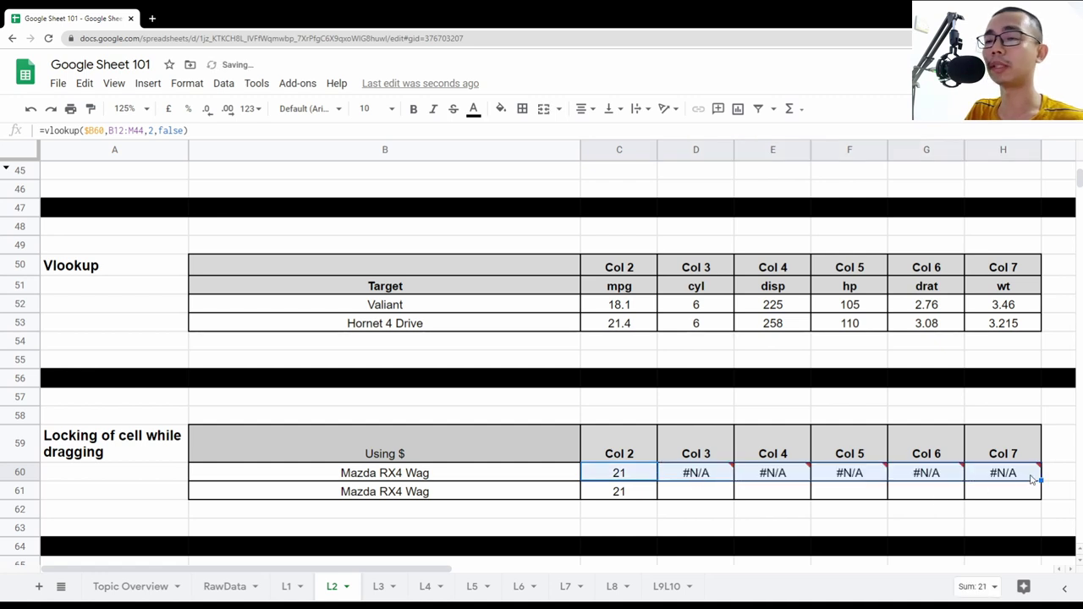
click(624, 440)
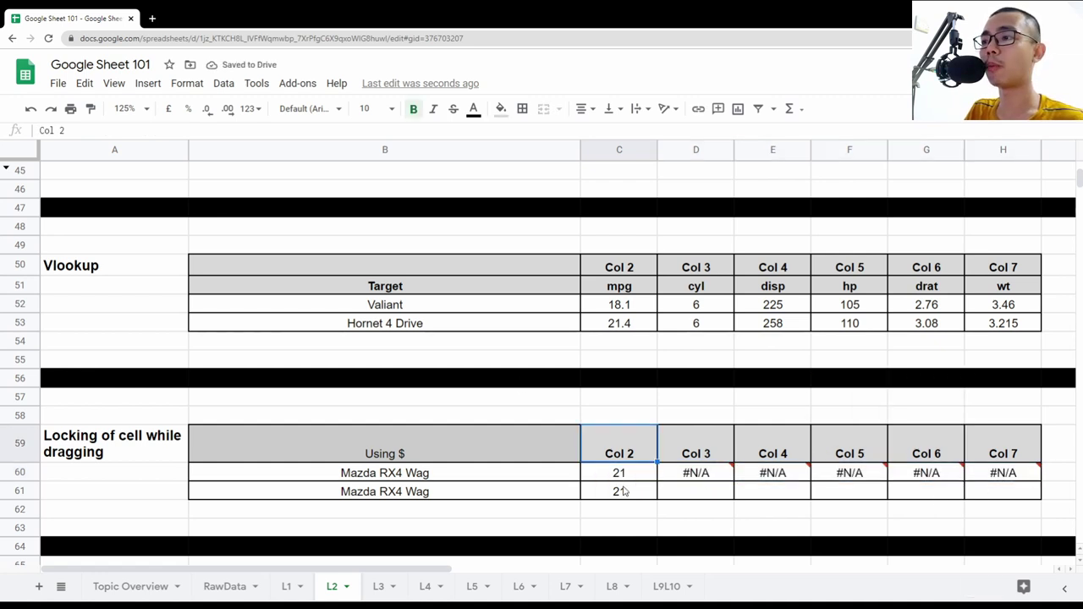
click(624, 492)
click(639, 475)
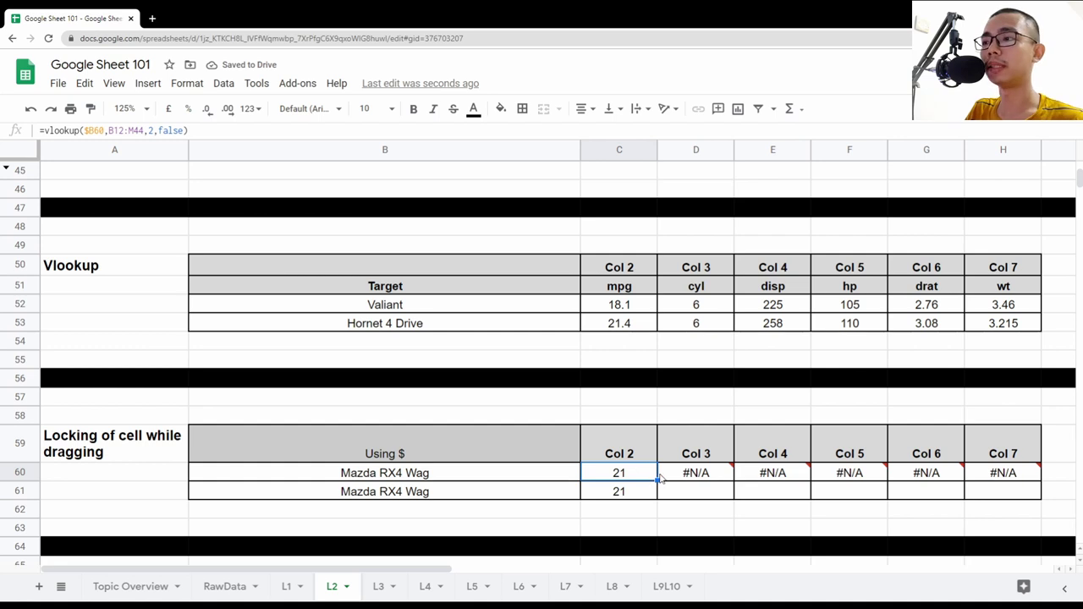
double_click(634, 474)
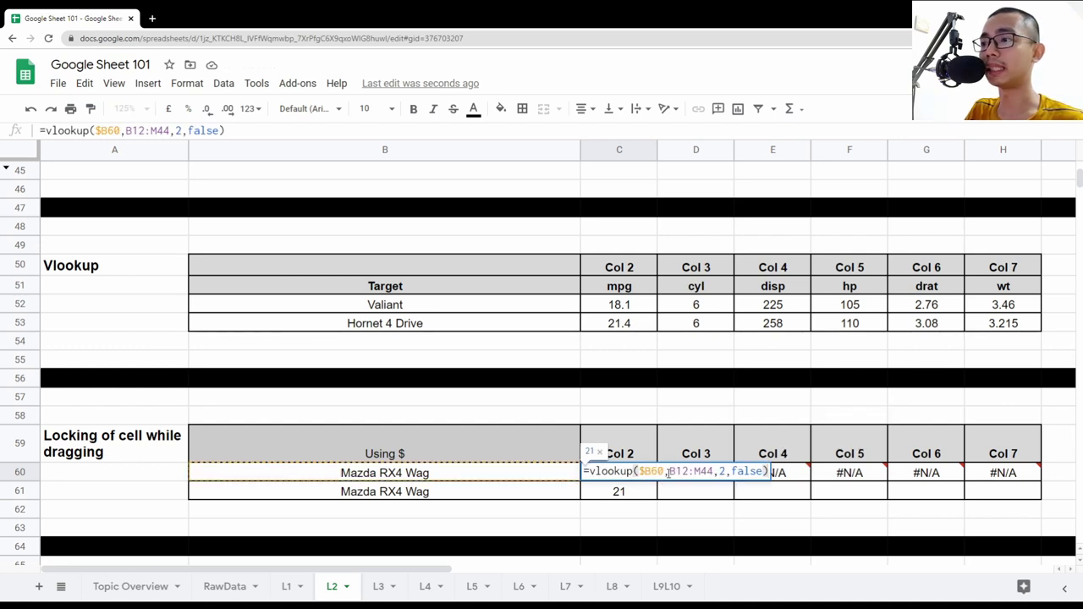
key(Escape)
Inspect the filled formulas in D60 and E60, highlighting the locked $B60 search key in E60.
click(721, 471)
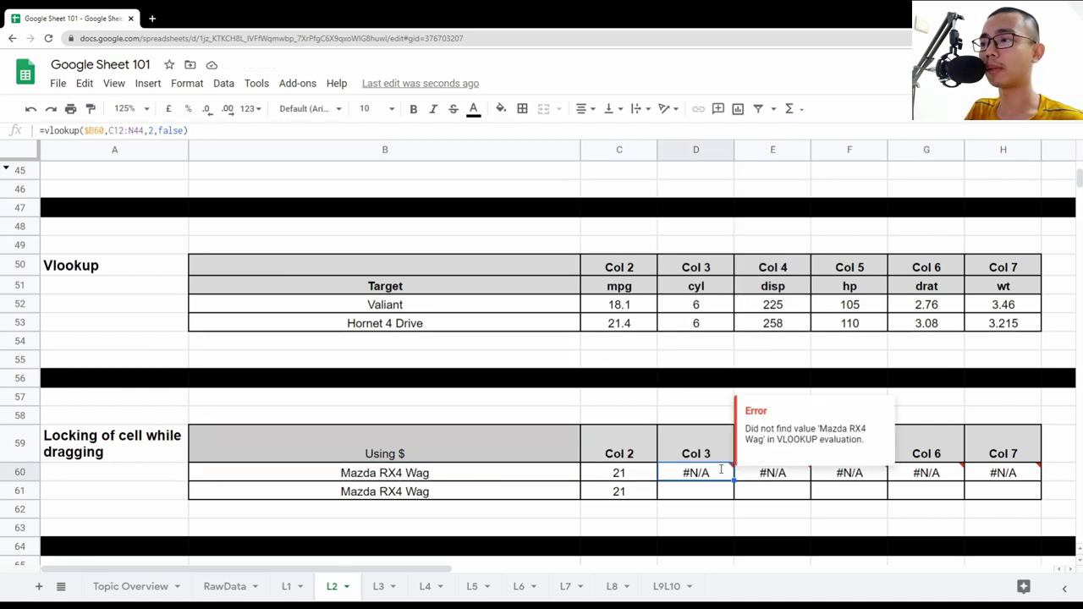
double_click(689, 477)
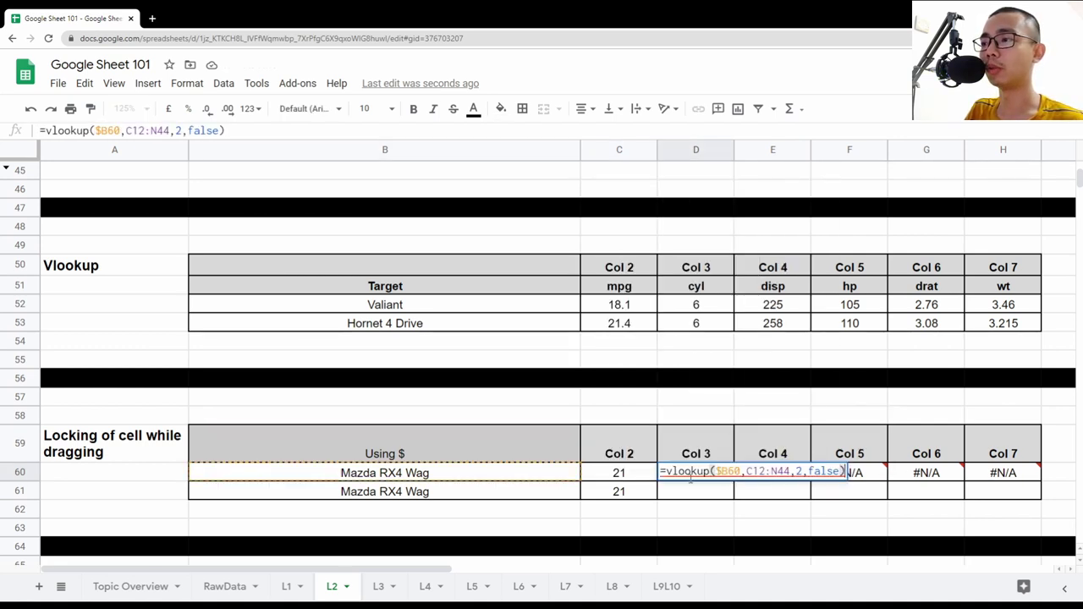
key(Escape)
click(800, 474)
double_click(799, 475)
drag(793, 471, 817, 472)
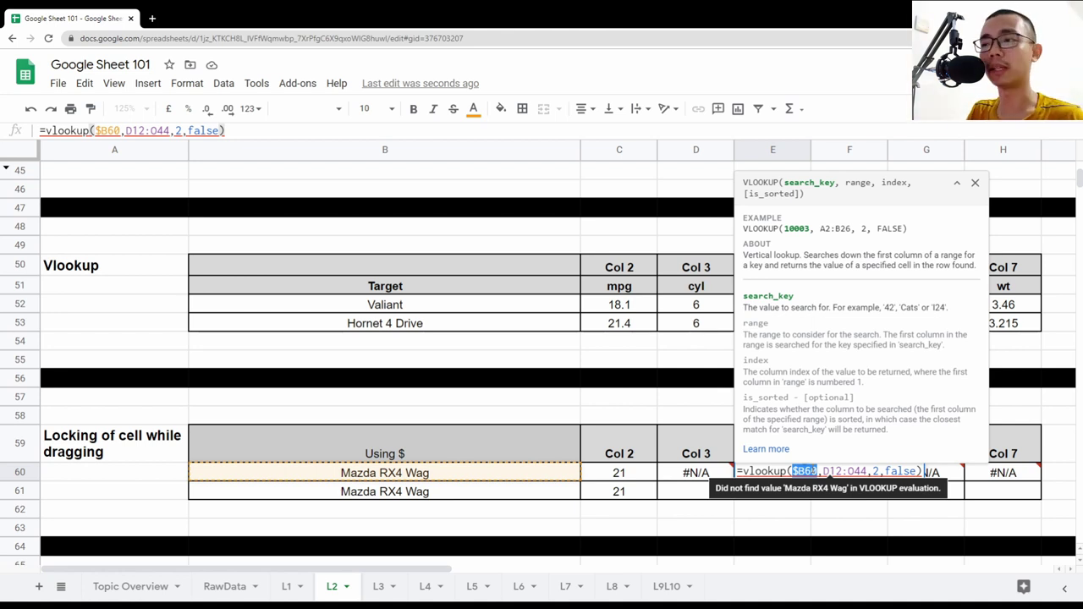
click(592, 407)
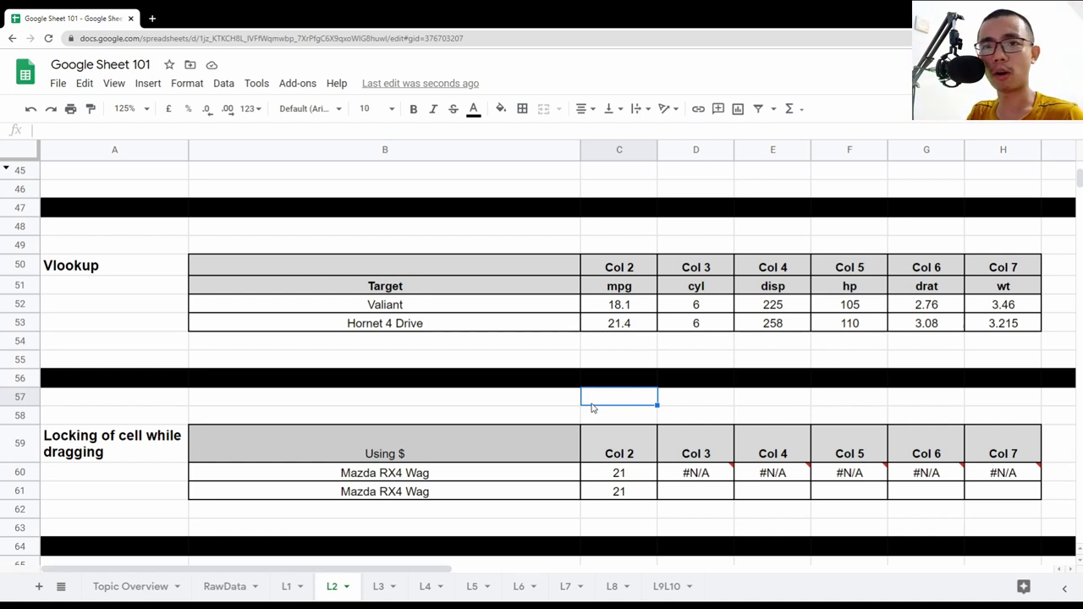
Compare the target name in B60 with the lookup formulas in C60 and D60.
click(629, 474)
click(520, 474)
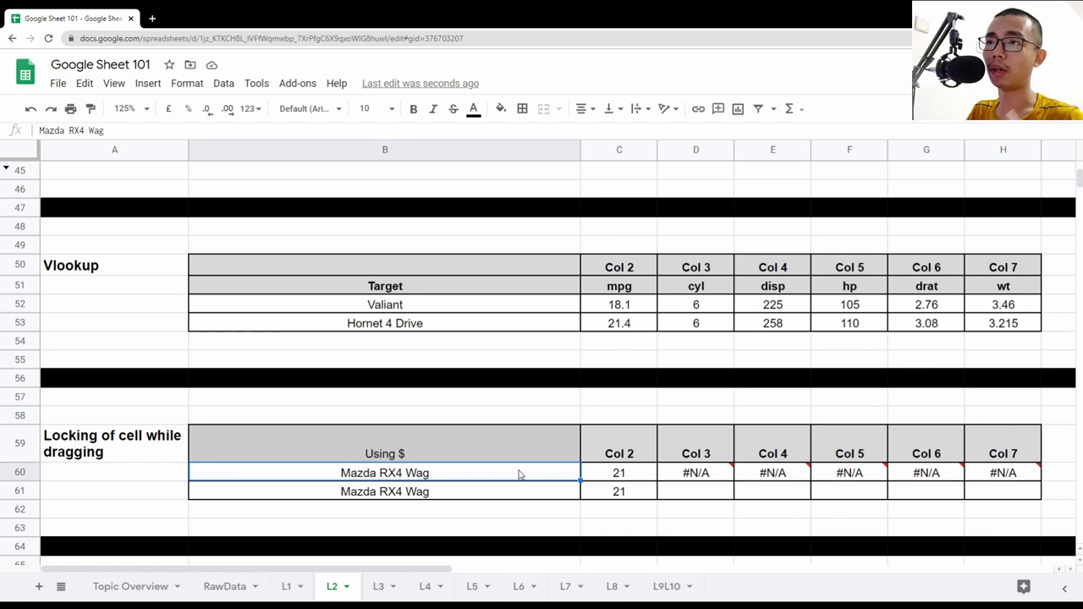
click(599, 478)
click(692, 479)
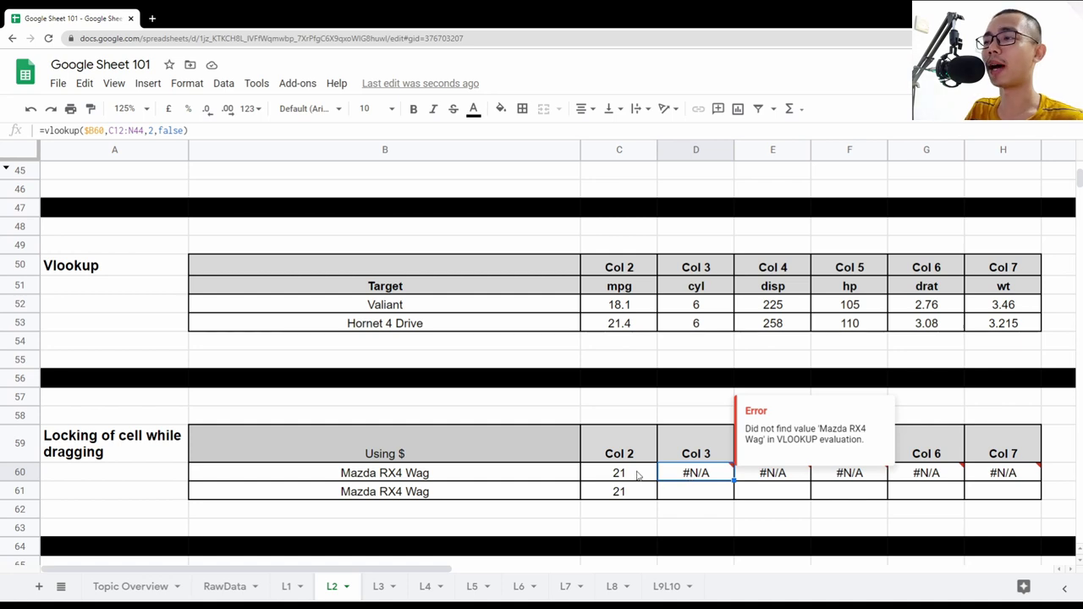
Examine the lookup range in the D60 formula, then review the formula in C60.
click(119, 131)
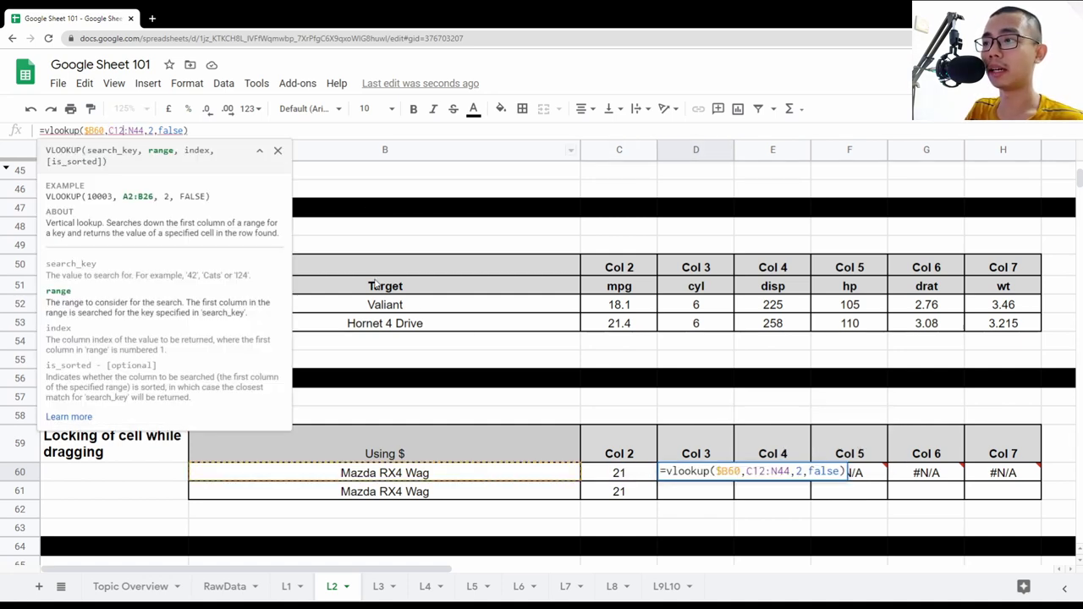
key(Return)
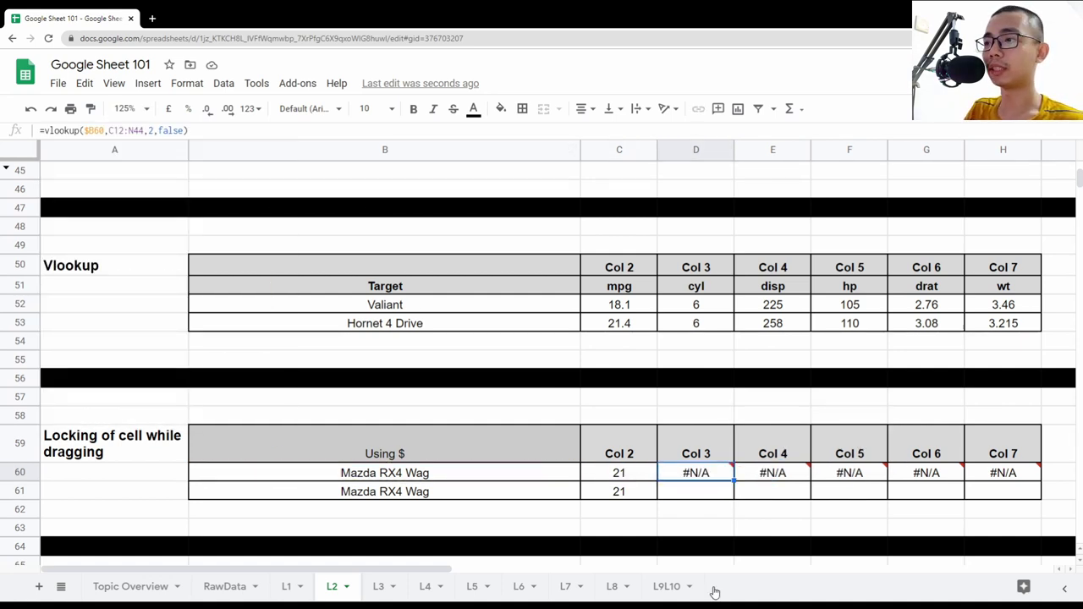
click(642, 479)
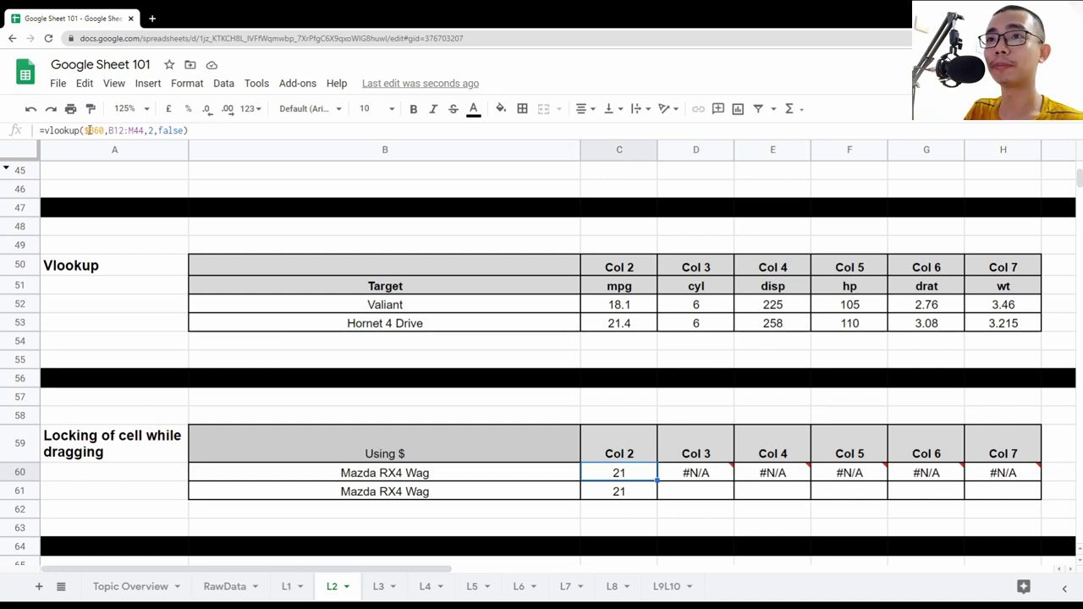
Remove the $ lock from the B60 search key in C60's formula and fill it across through H60.
click(341, 130)
key(BackSpace)
key(Return)
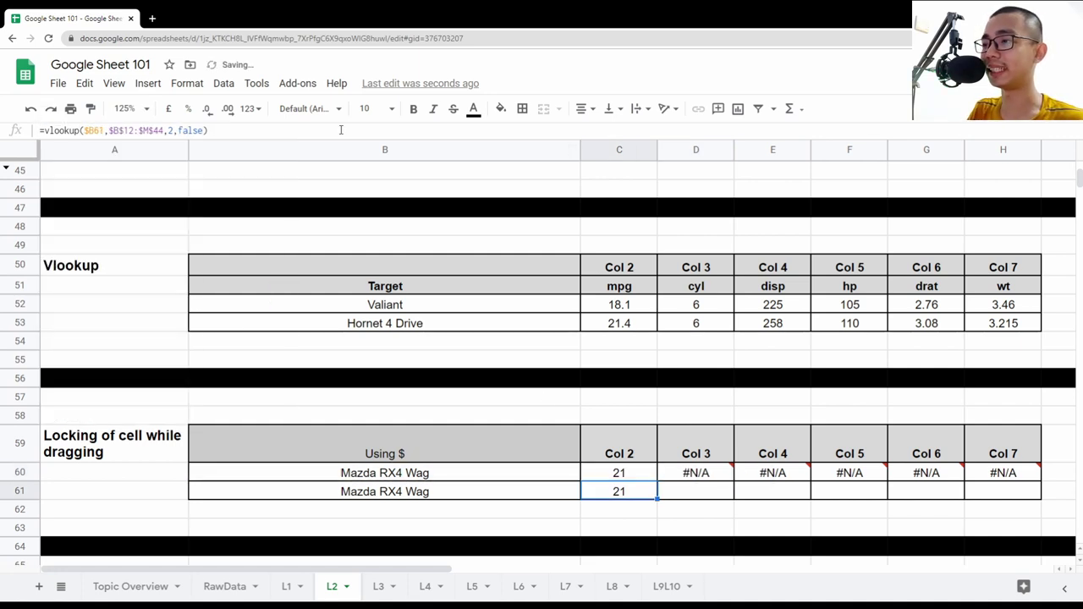
drag(656, 480, 1003, 474)
Inspect the filled lookup formulas in D60, E60 and F60, checking each search key and range.
click(696, 473)
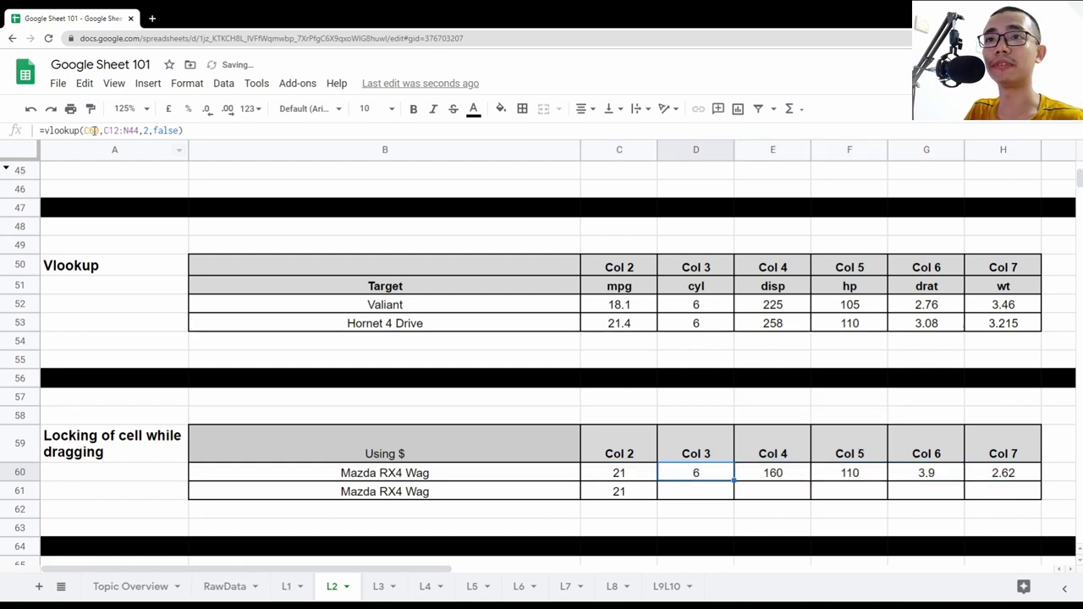
click(281, 133)
key(Escape)
key(Right)
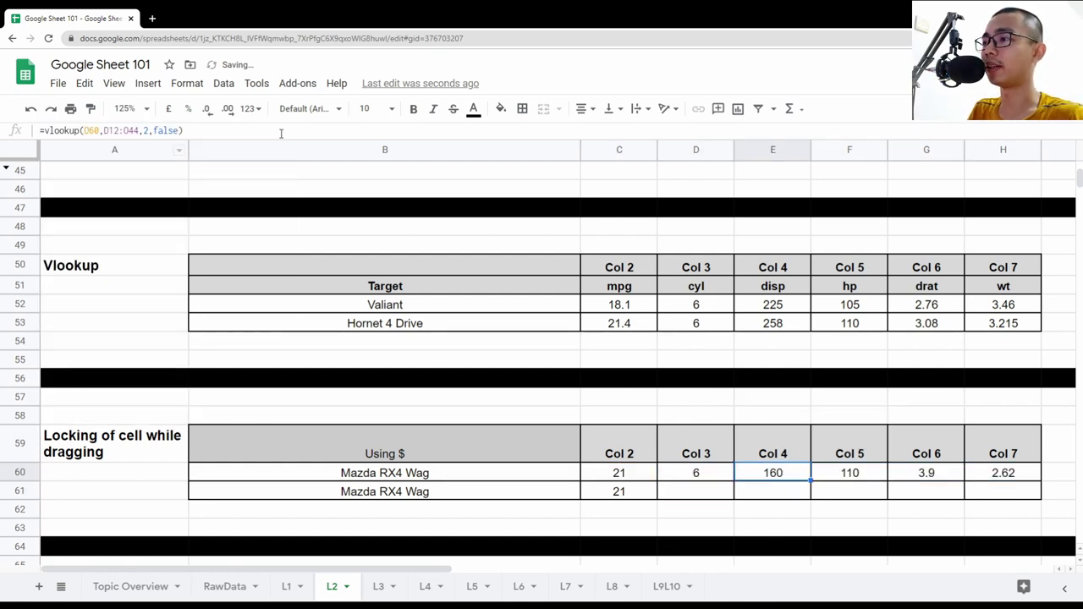
click(281, 133)
key(Escape)
key(Right)
click(281, 132)
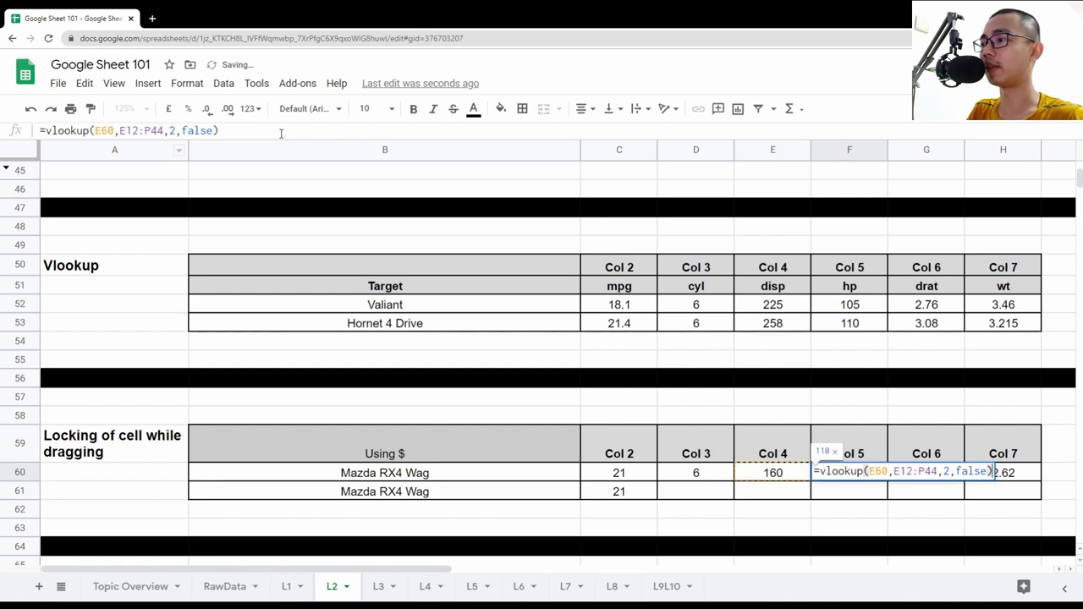
key(Return)
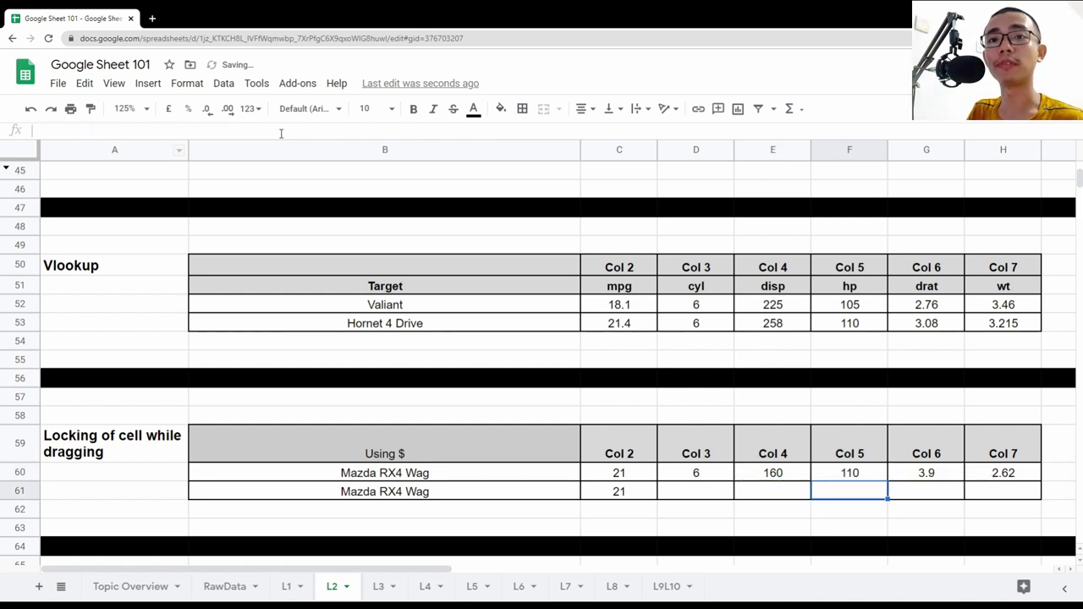
Compare the search key and range in the D60 formula with those in C60.
key(Left)
key(Left)
key(Up)
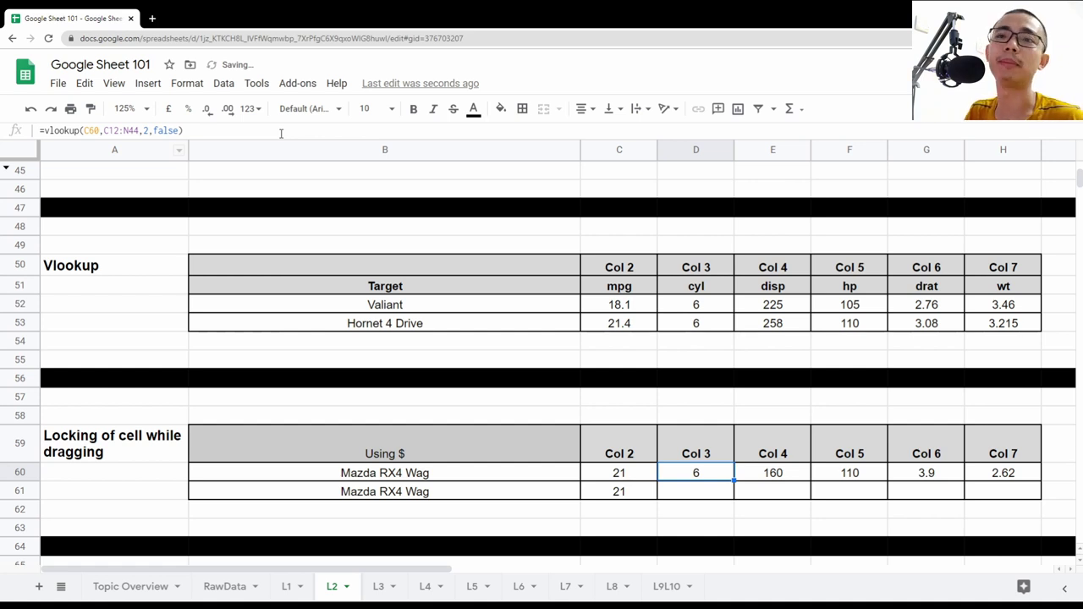
key(Left)
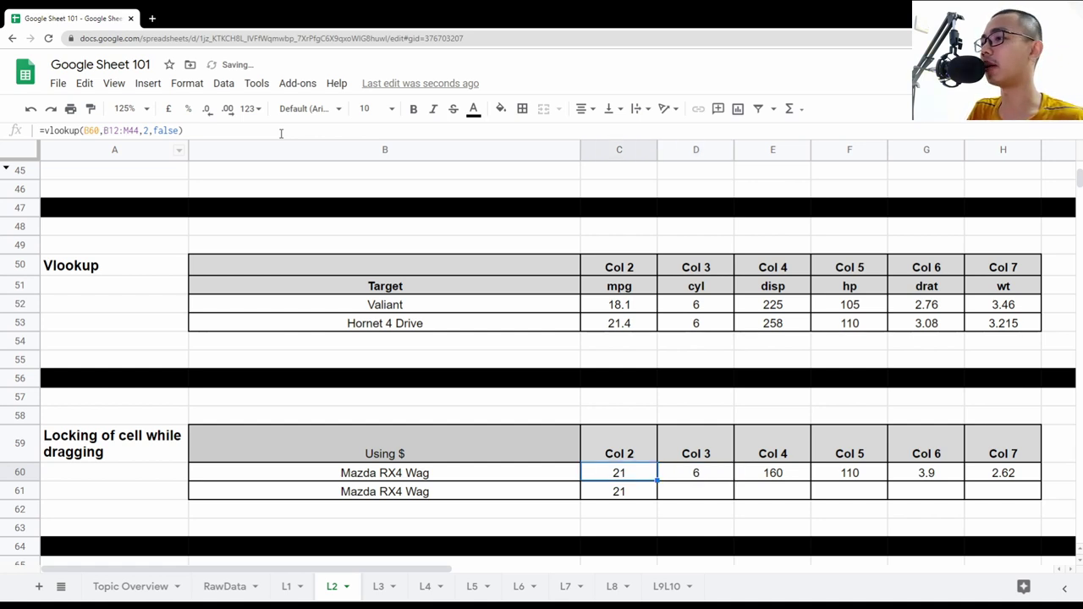
key(Right)
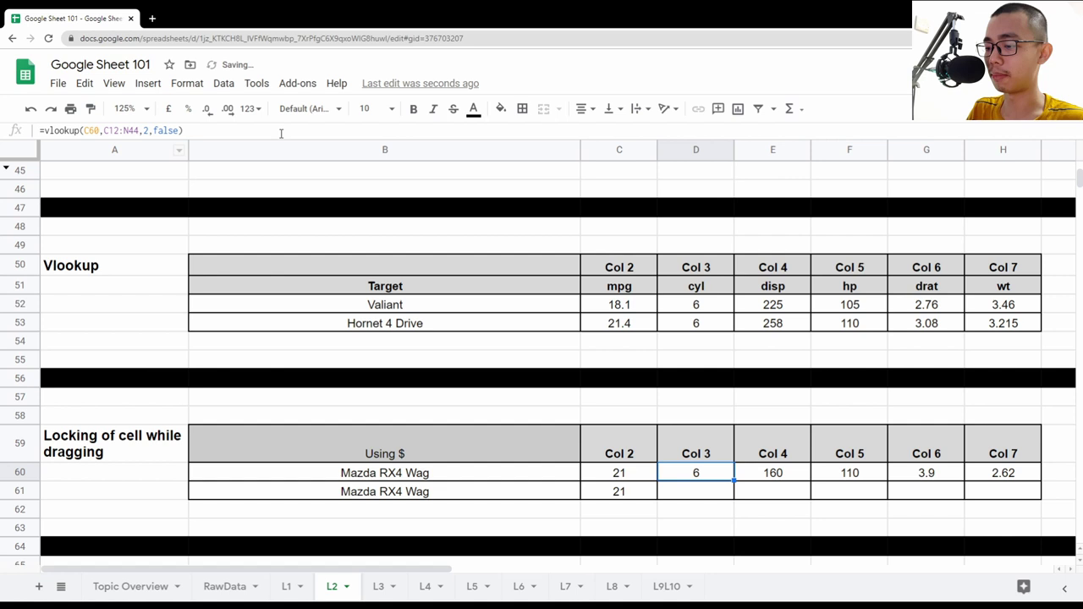
Undo the unlocked formula fill across row 60 and restore the $B60 search key in C60.
key(ctrl+z)
key(Down)
key(Left)
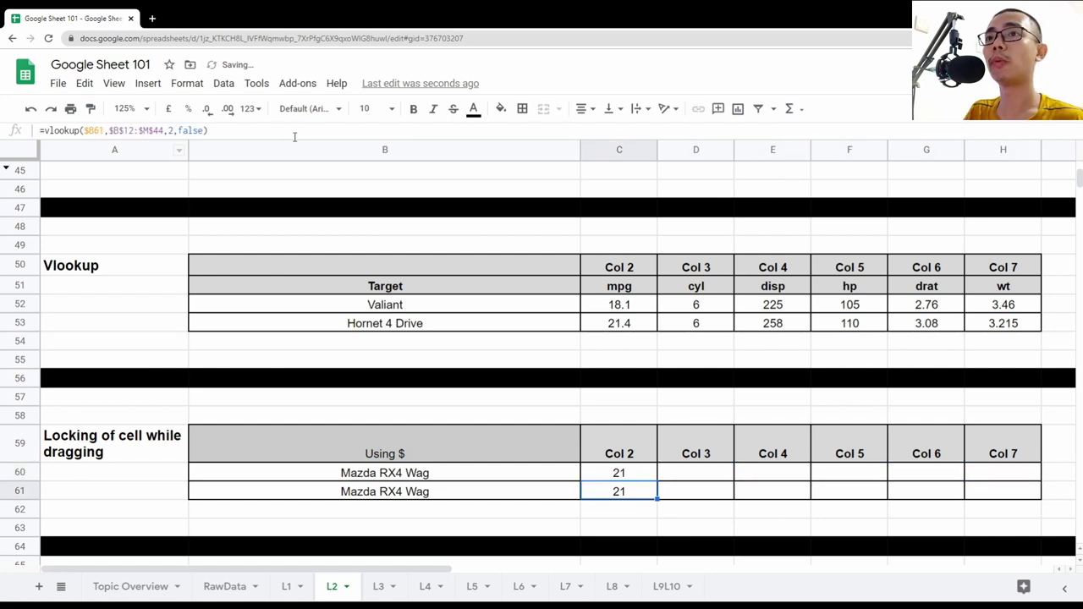
key(Up)
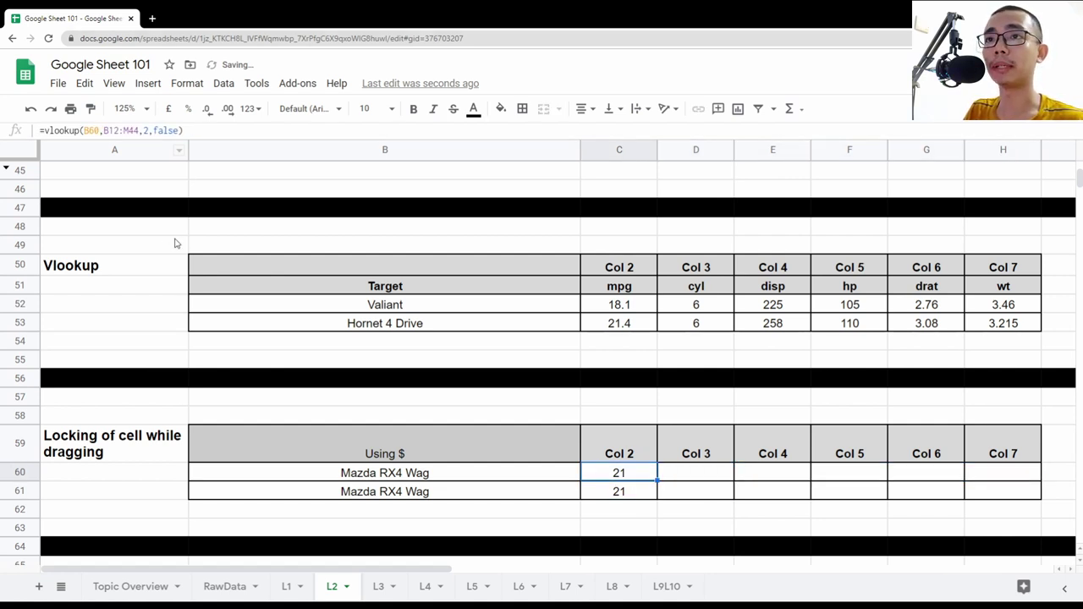
key(ctrl+y)
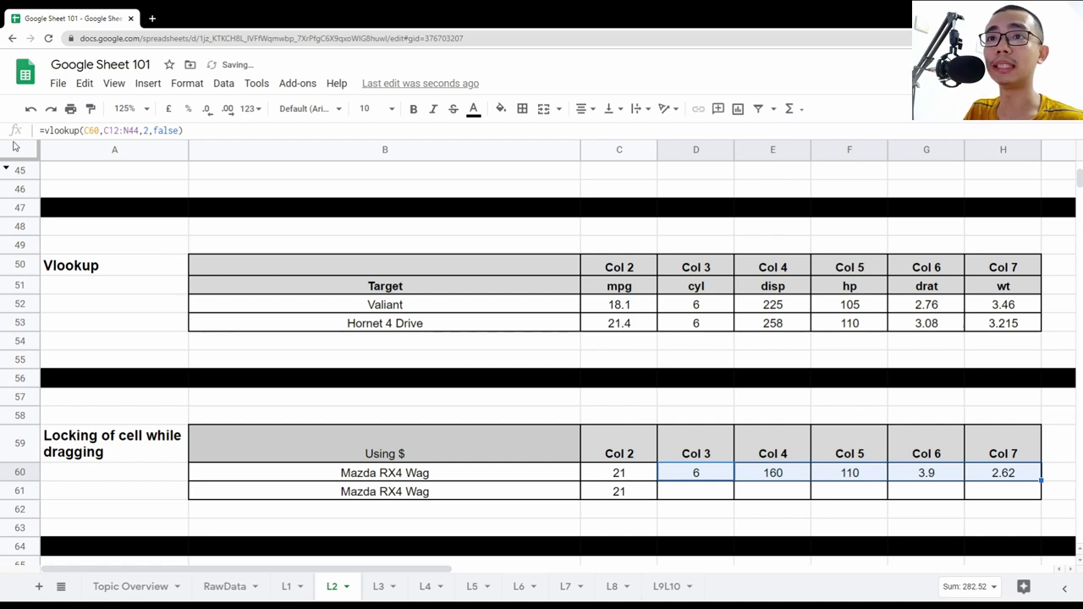
click(30, 108)
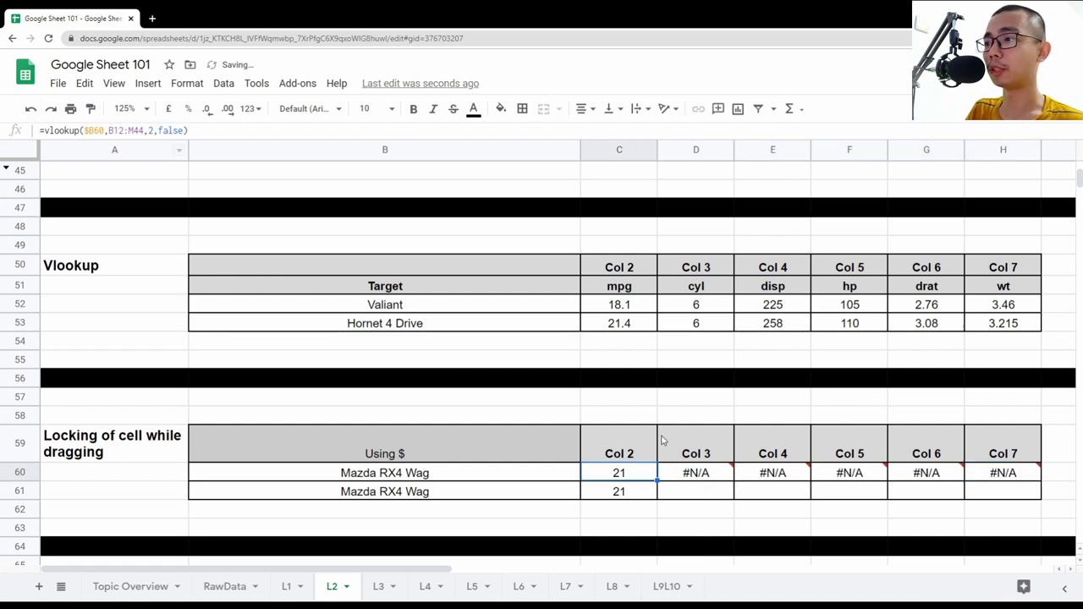
Fill the C60 formula with its locked $B60 search key across through H60 and check D60.
drag(657, 479, 981, 475)
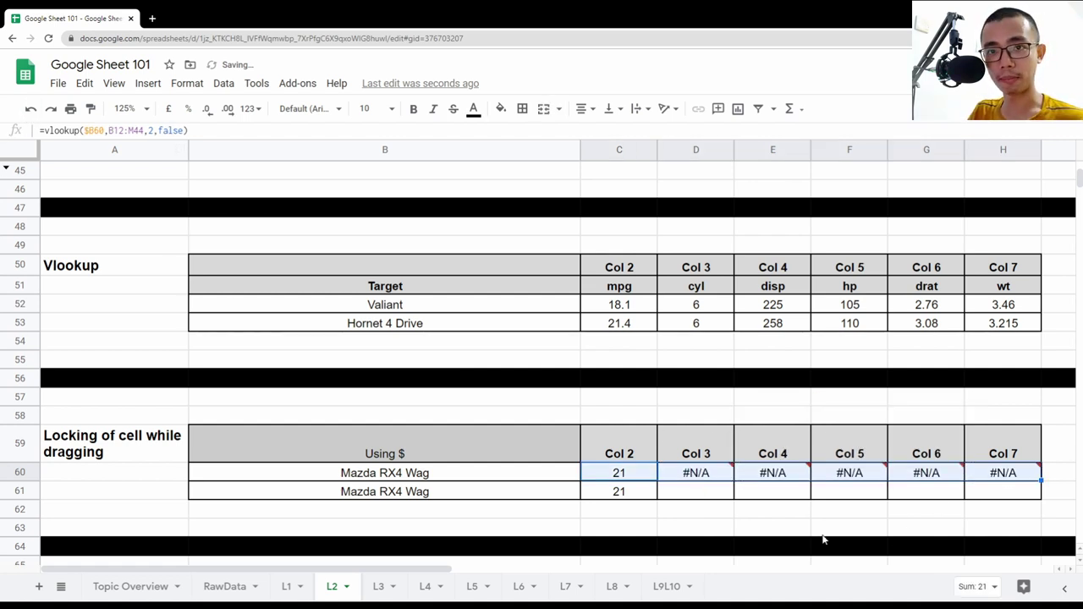
click(623, 495)
click(695, 473)
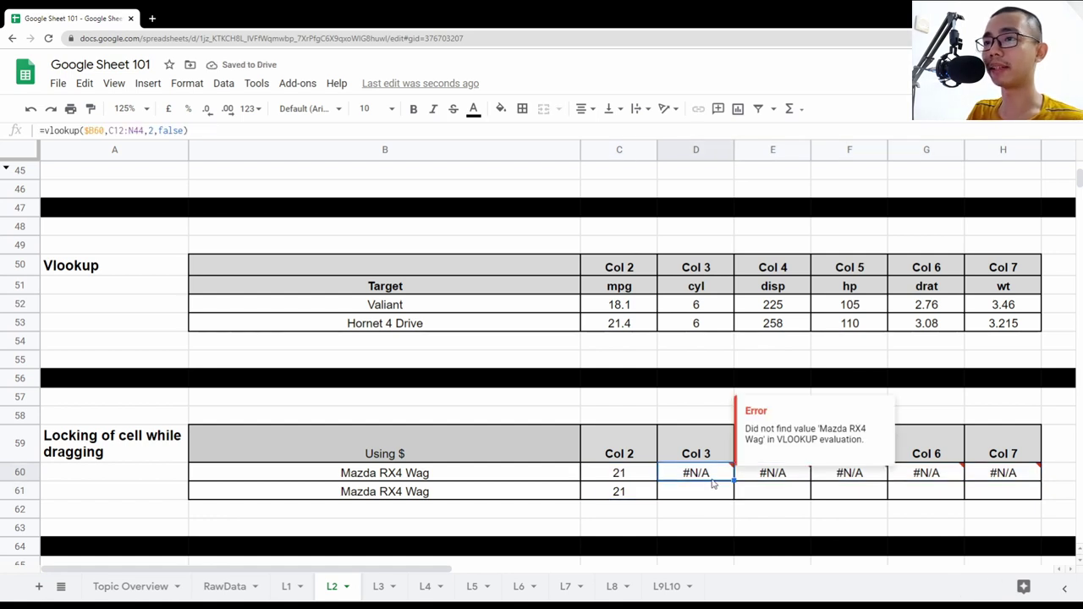
Examine the C60 formula, highlighting its B60 search key and B12:M44 range.
click(633, 472)
click(83, 129)
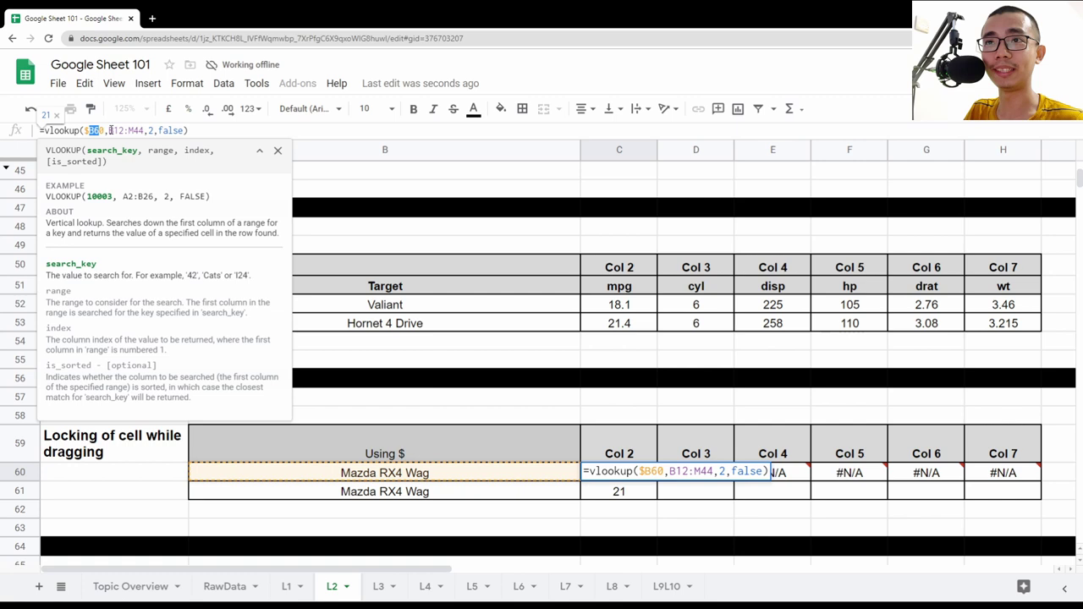
drag(108, 130, 146, 130)
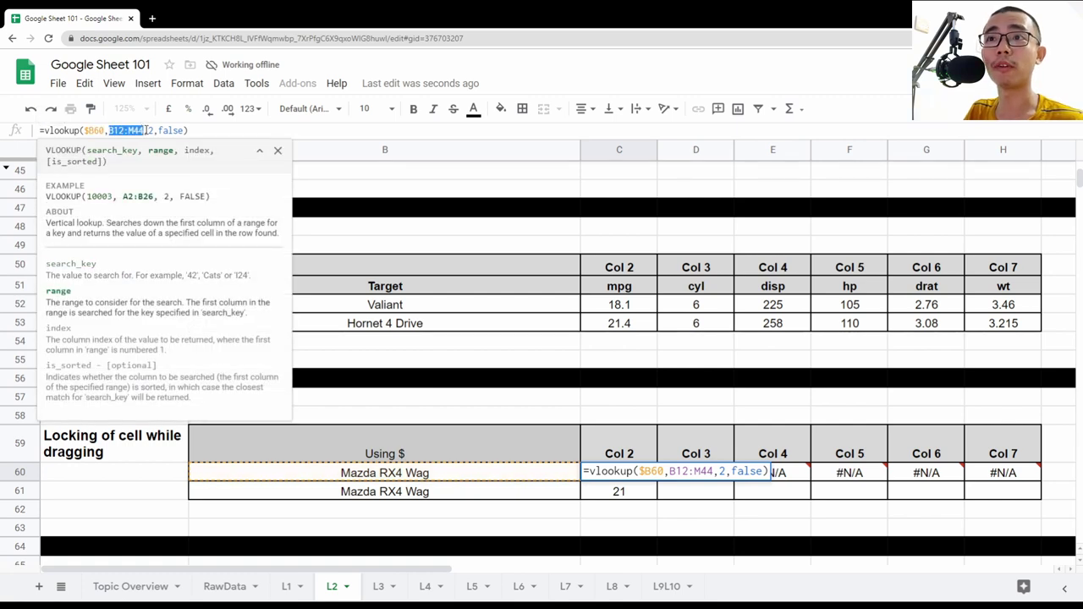
key(Escape)
Examine the lookup ranges in the D60 and E60 formulas, highlighting the range reference in each.
click(698, 473)
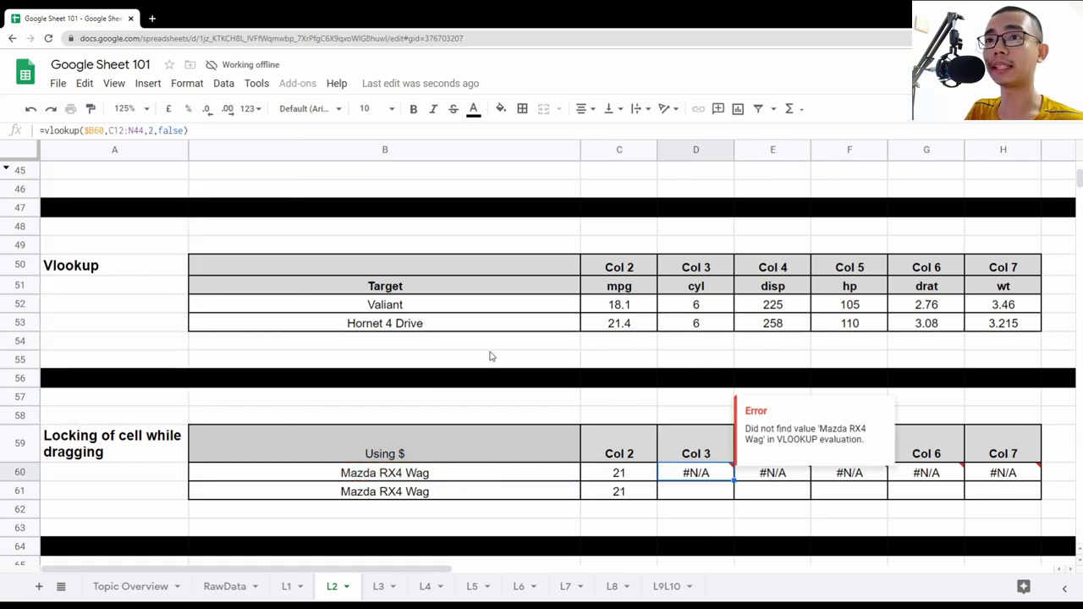
drag(108, 130, 146, 131)
key(Escape)
click(761, 475)
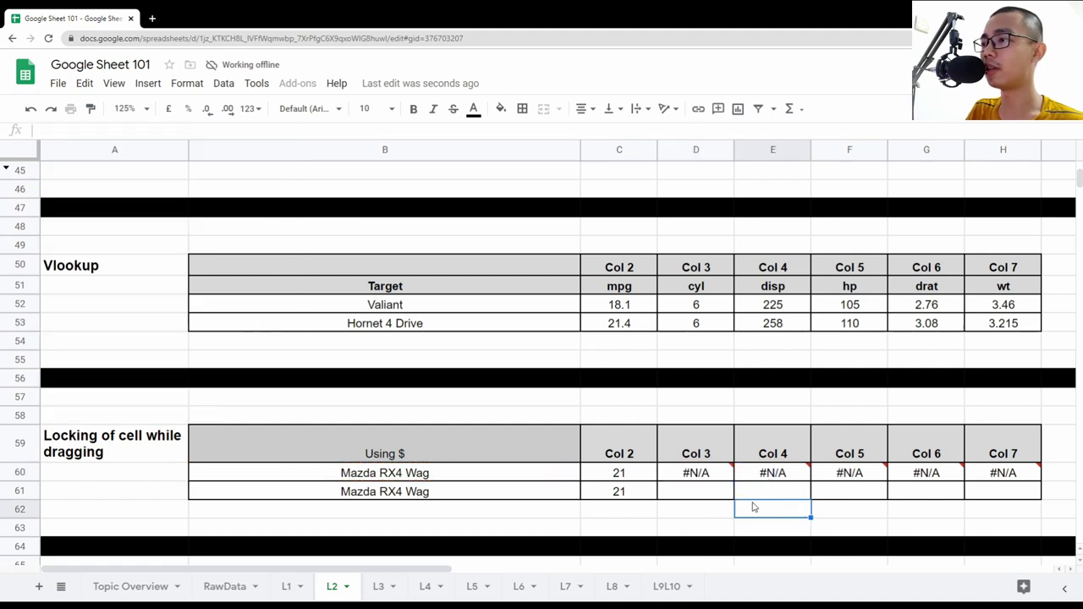
key(Return)
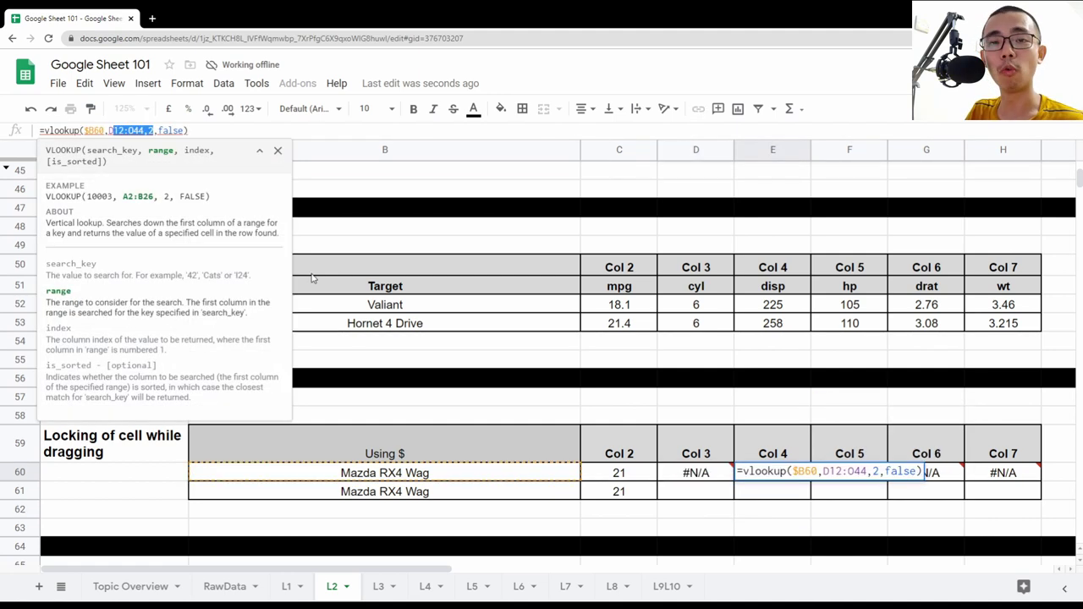
key(Return)
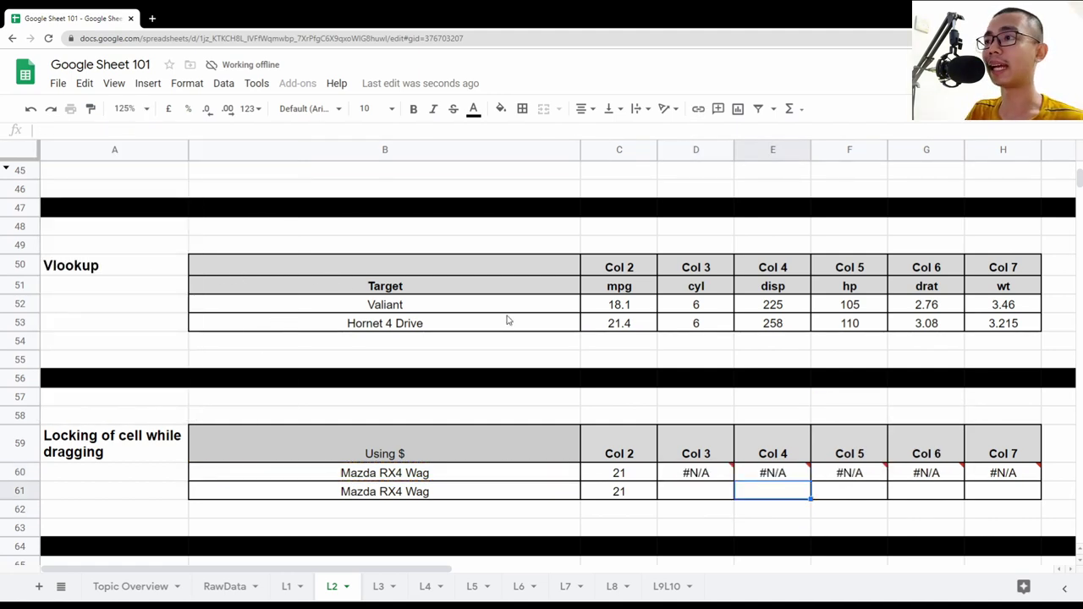
Select the Raw data table starting at B12 to illustrate the source range used by the lookup.
scroll(466, 327, up, 5)
drag(367, 349, 1015, 475)
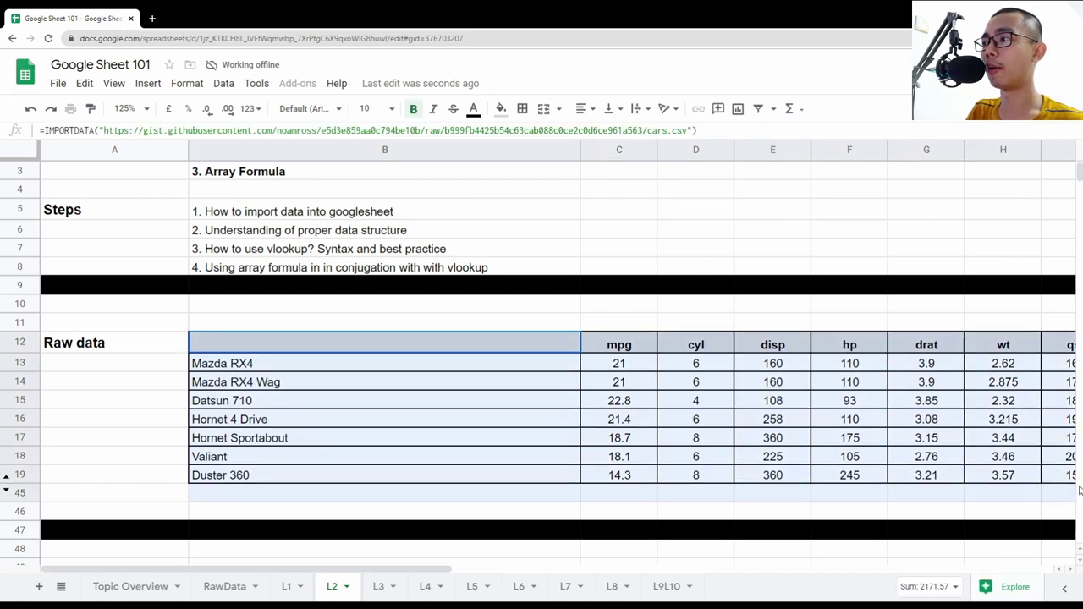
scroll(612, 436, down, 5)
scroll(612, 437, up, 2)
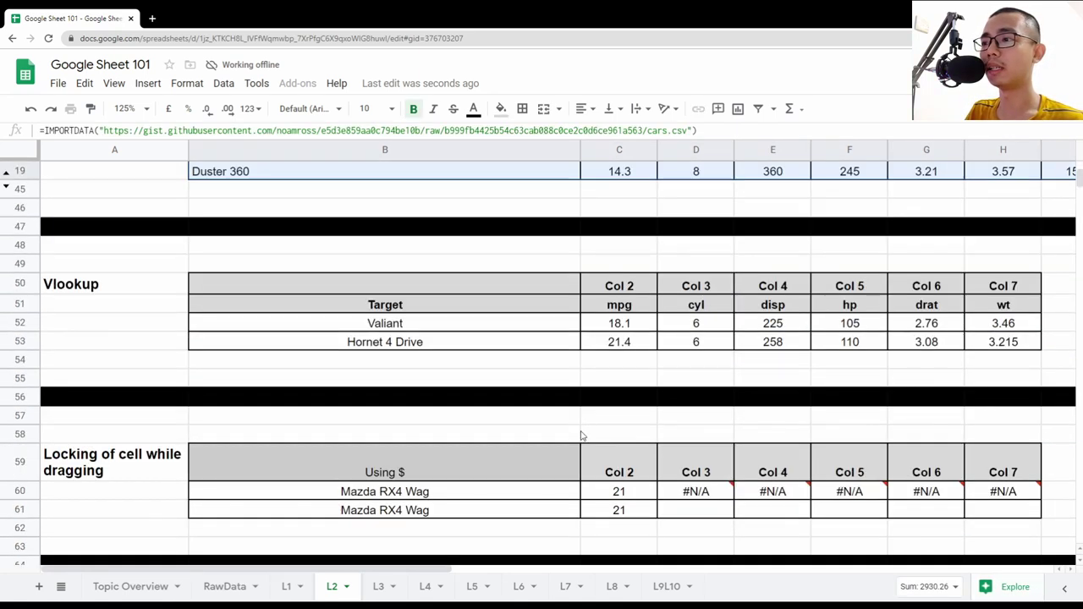
scroll(618, 398, down, 3)
Compare the C60 formula with C61, highlighting the fully locked $B$12:$M$44 range in C61.
click(630, 359)
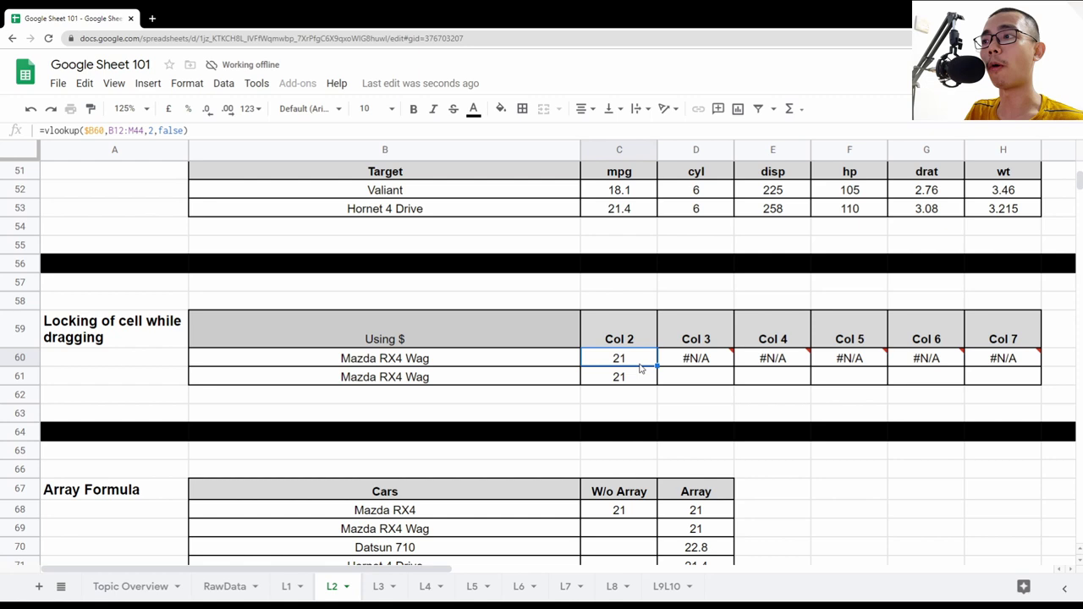
click(635, 378)
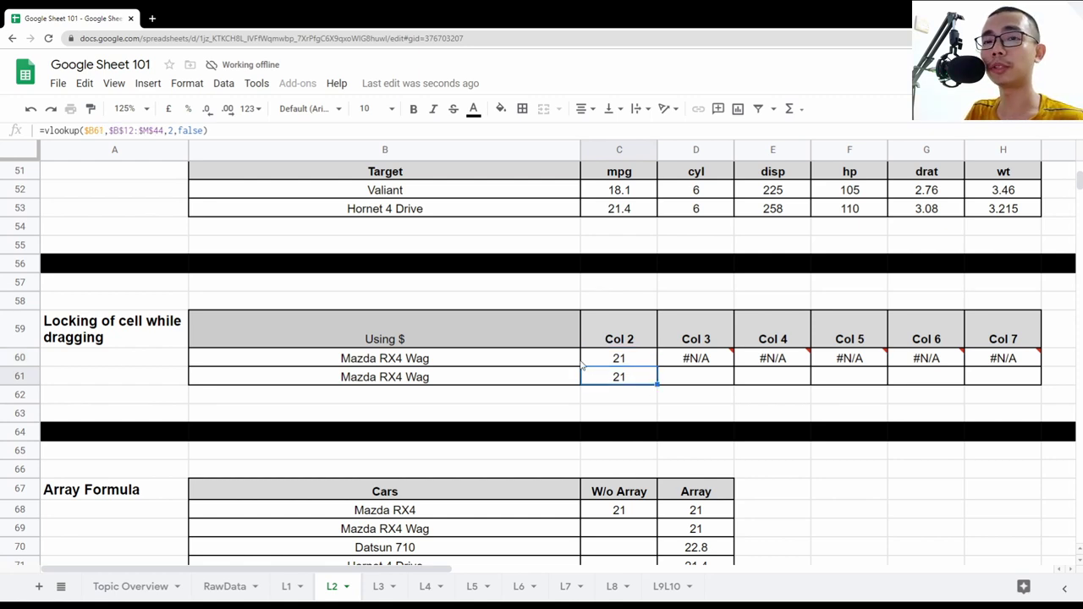
drag(84, 129, 169, 131)
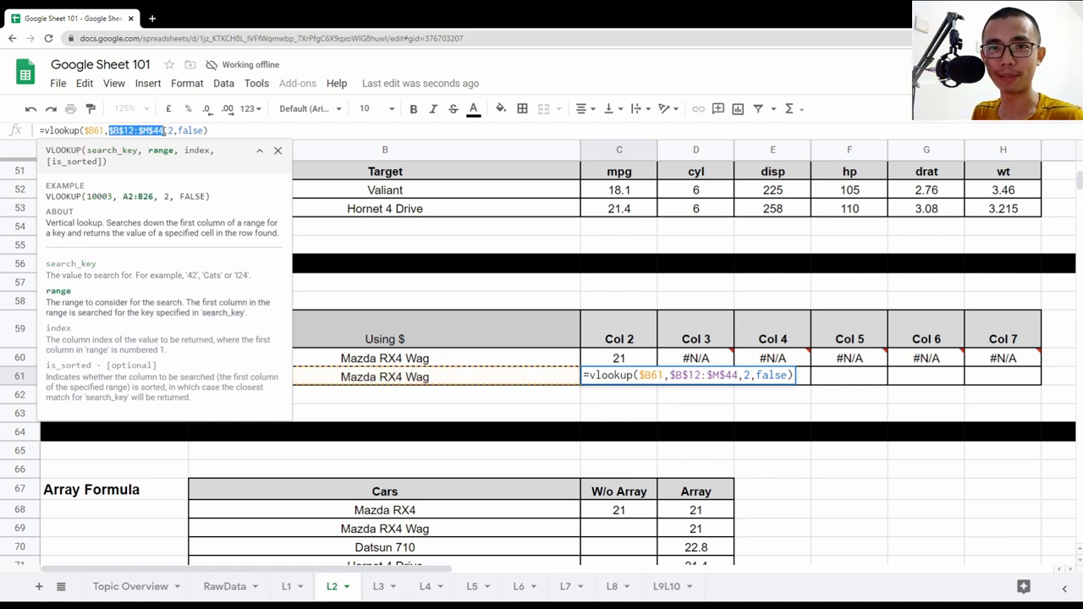
key(Return)
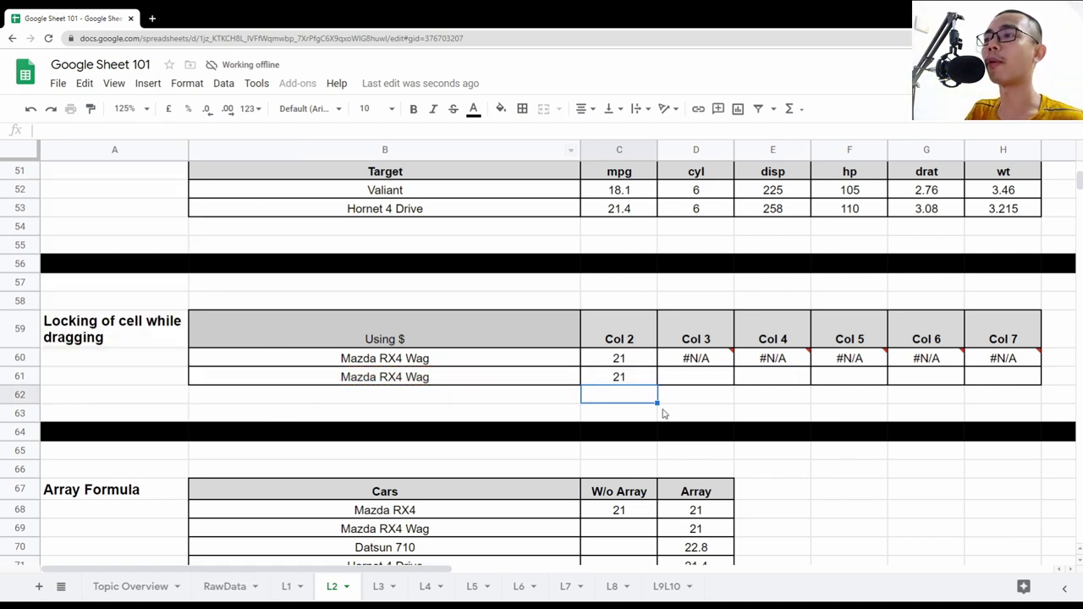
Fill the fully locked C61 lookup formula across through H61 and check the target name in B61.
click(633, 382)
drag(654, 381, 986, 394)
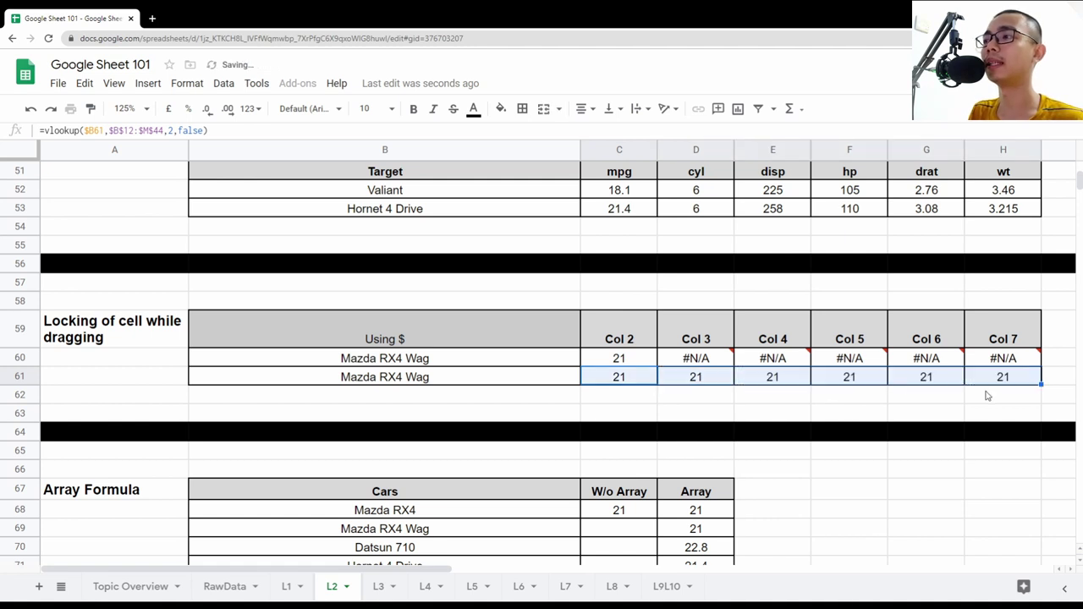
click(624, 383)
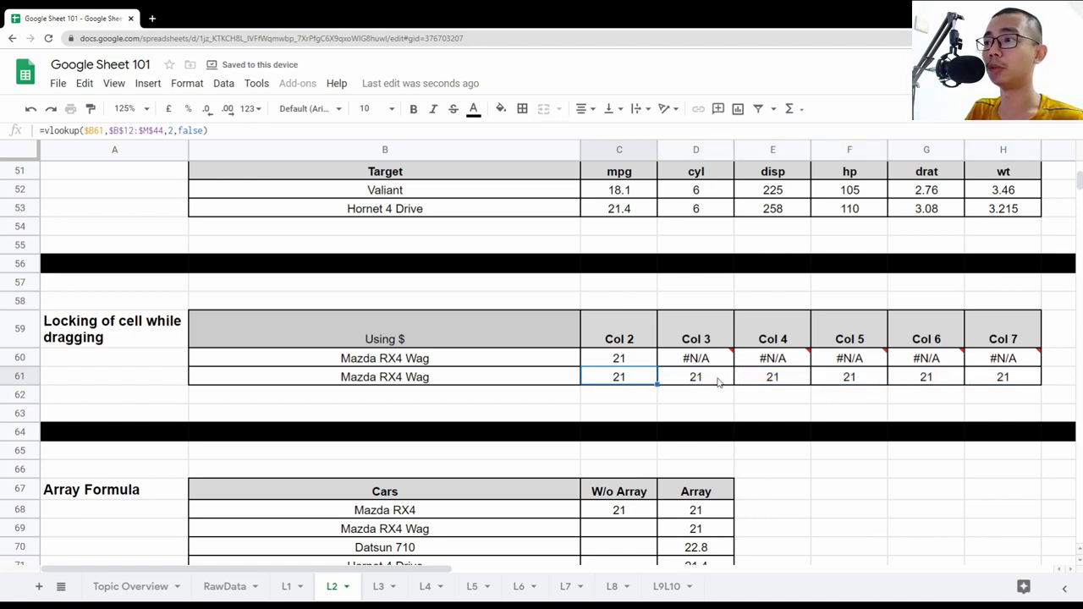
click(461, 383)
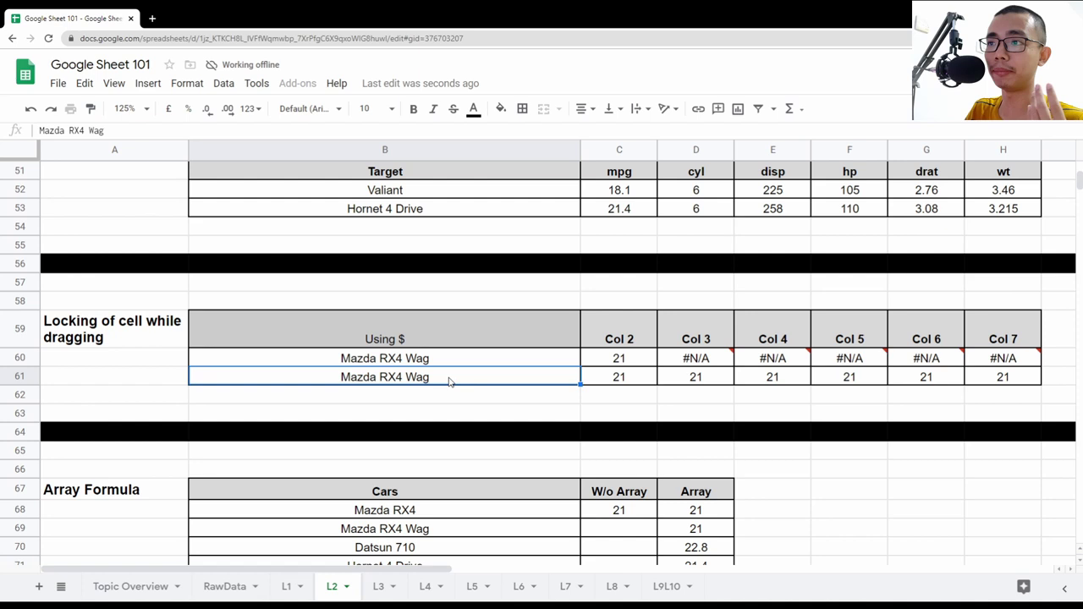
Set the column index in the D61 lookup formula to 3.
click(685, 386)
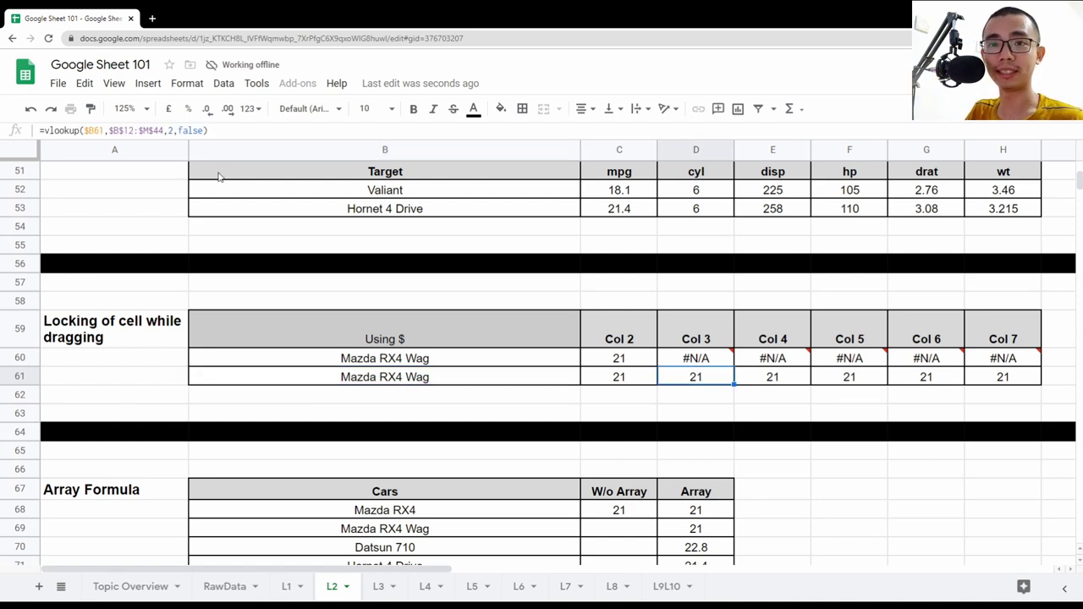
click(170, 130)
text(3)
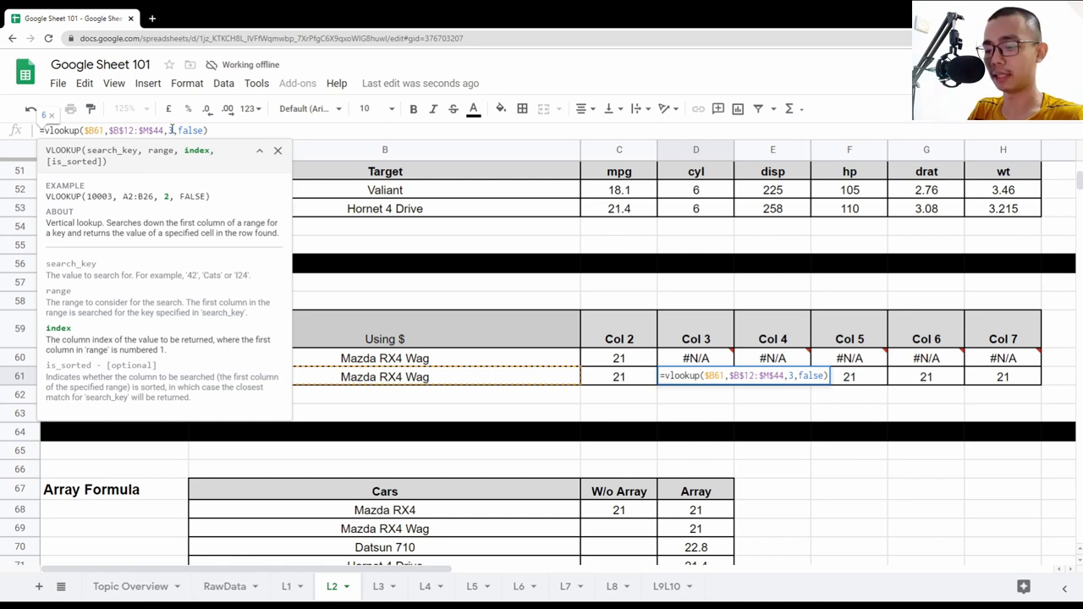
key(Return)
Set the column index in the E61 lookup formula to 4.
key(Up)
key(Right)
key(Return)
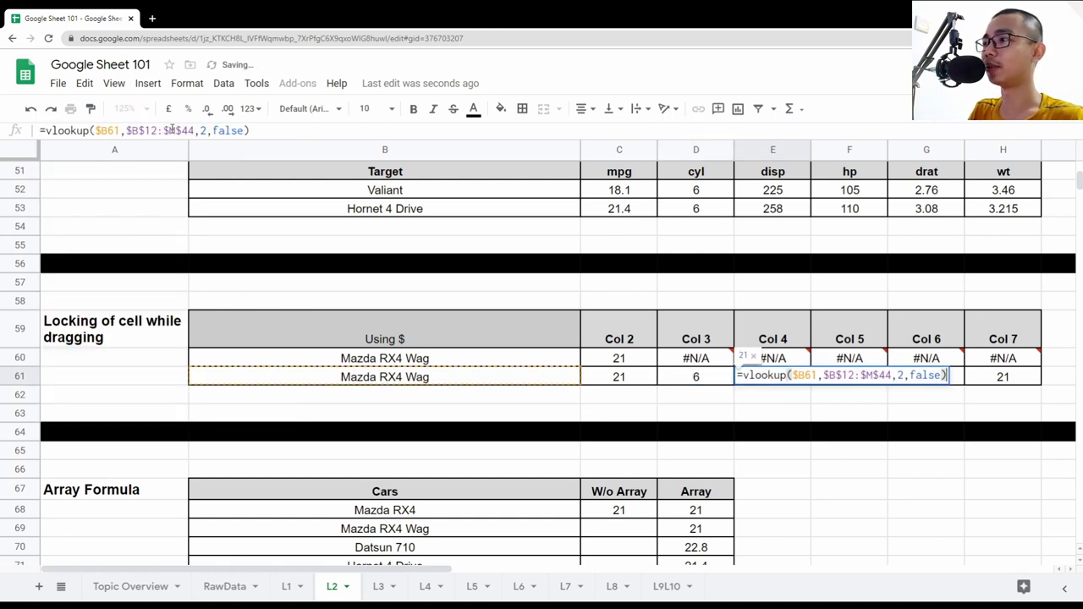
key(Left)
key(Left)
key(BackSpace)
text(4)
key(Return)
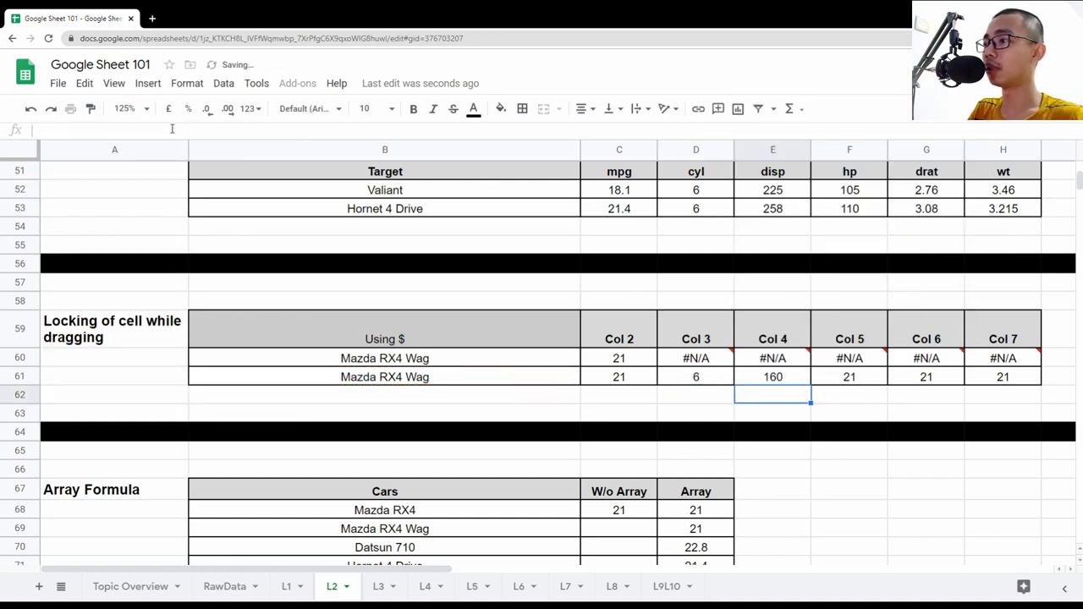
Set the column index in the F61 lookup formula to 5.
key(Up)
key(Right)
key(Return)
key(Left)
key(Left)
key(BackSpace)
text(5)
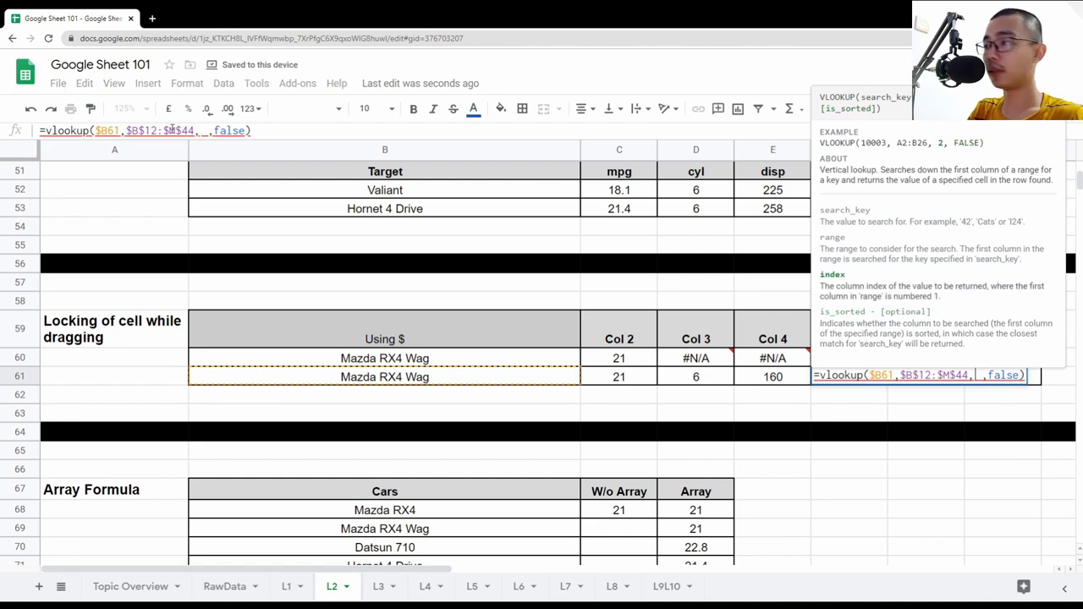
key(Return)
Set the column index in the G61 lookup formula to 6.
key(Up)
key(Right)
key(Return)
key(Left)
key(Left)
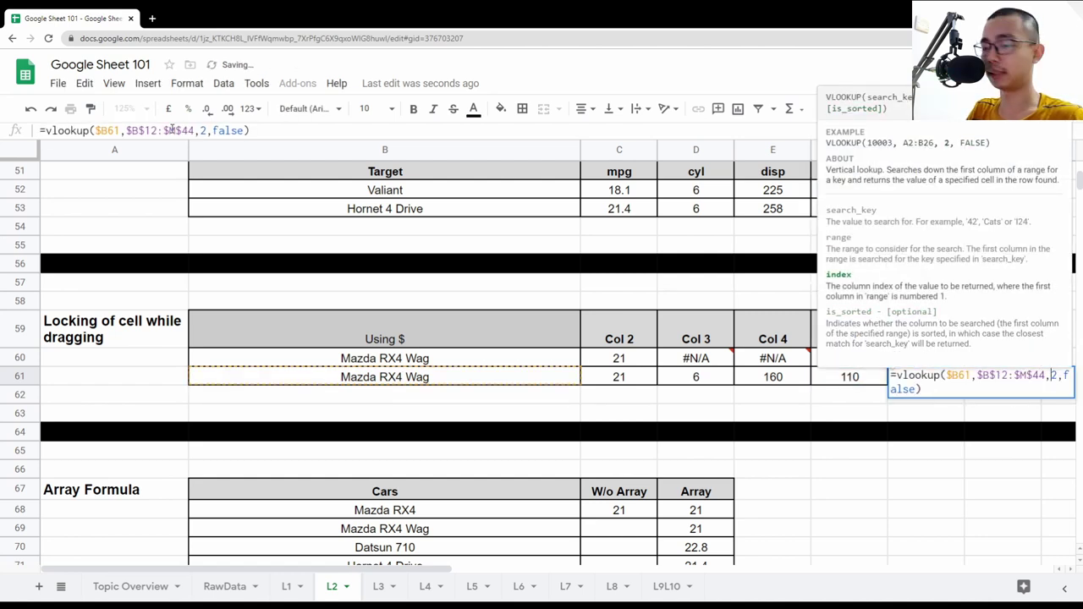
key(BackSpace)
text(6)
key(Return)
Set the column index in the H61 lookup formula to 7.
key(Up)
key(Right)
key(Return)
key(Left)
key(Left)
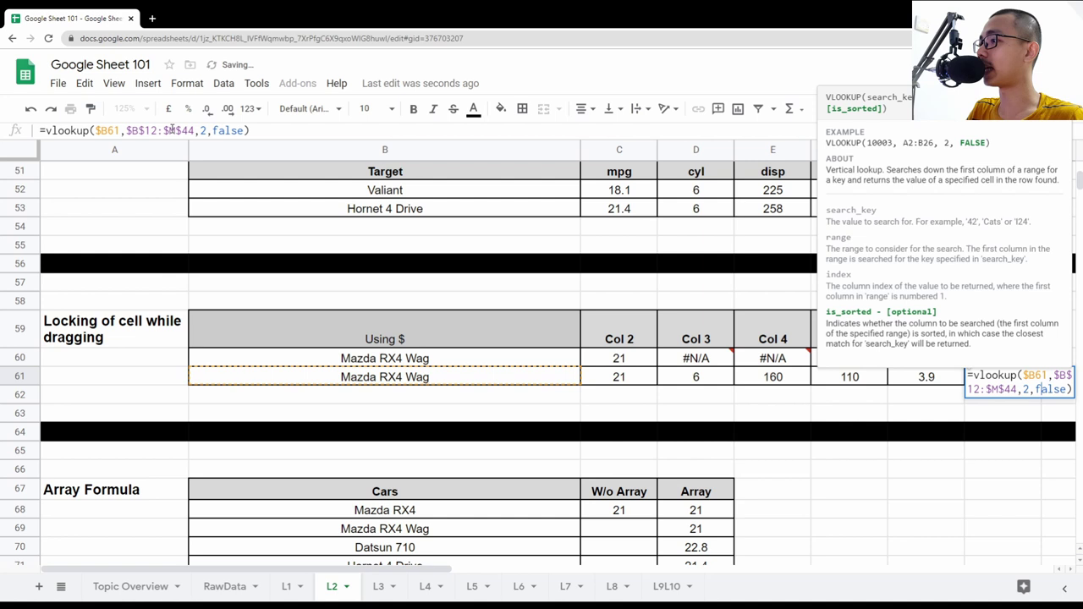
key(BackSpace)
text(7)
key(Return)
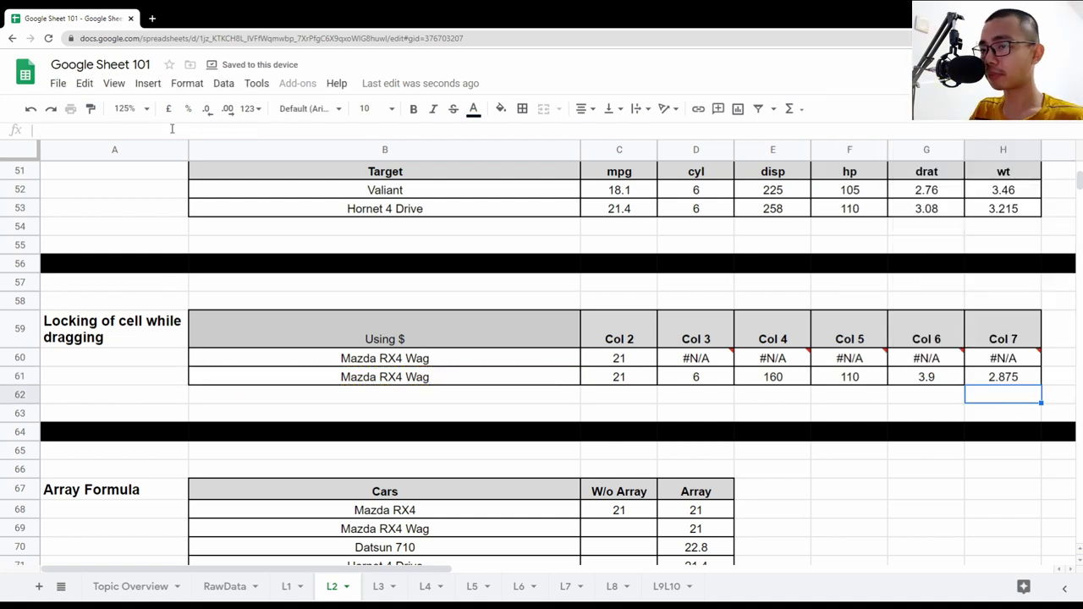
Show formulae in the cells instead of results and select the lookup formulas in C60:H61.
scroll(495, 229, down, 2)
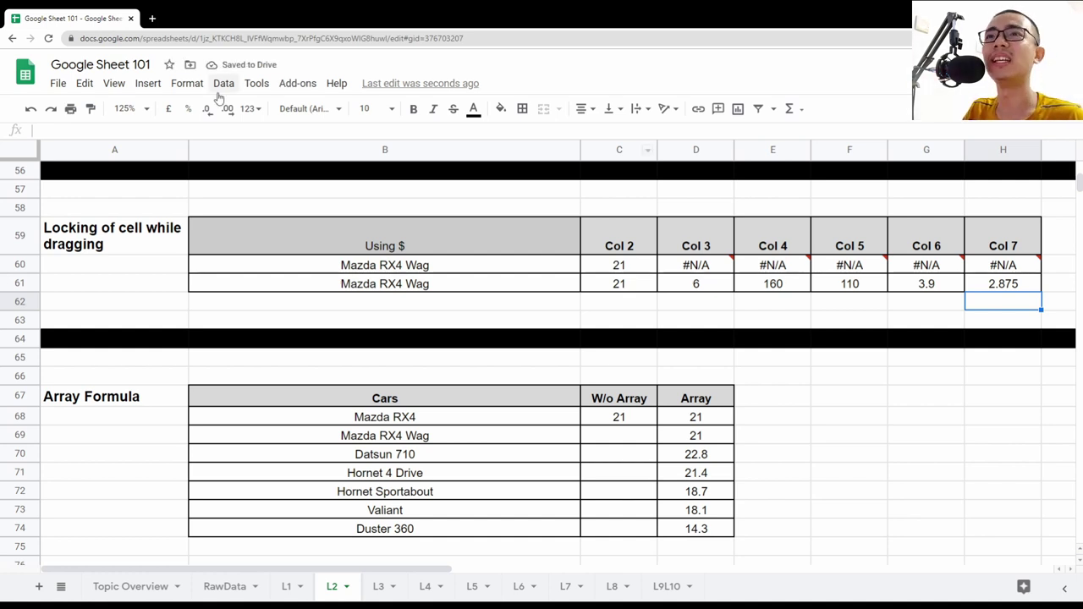
click(114, 83)
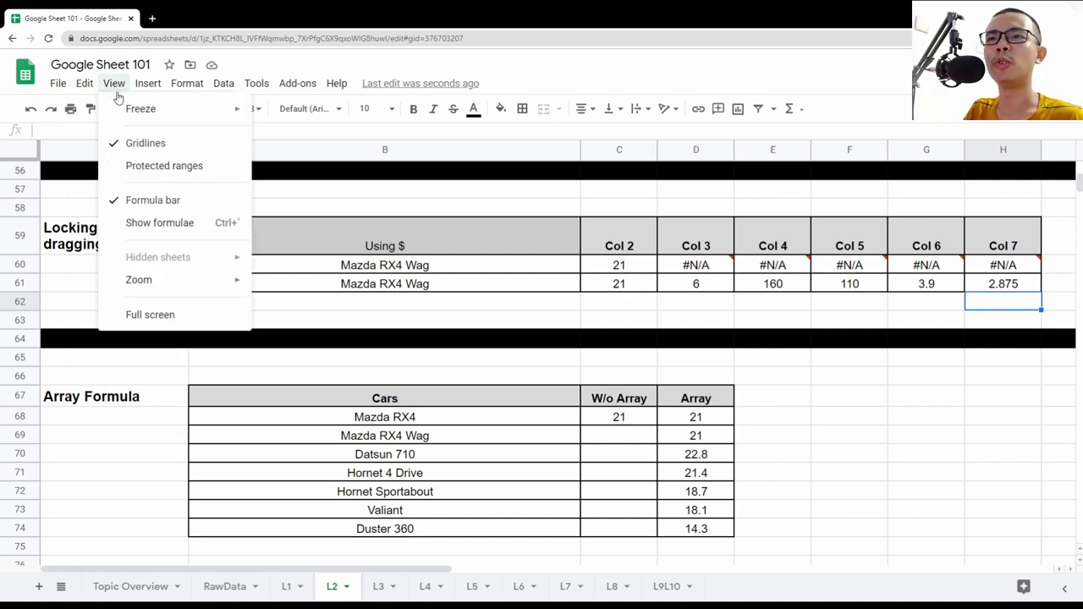
click(164, 225)
drag(609, 265, 1006, 285)
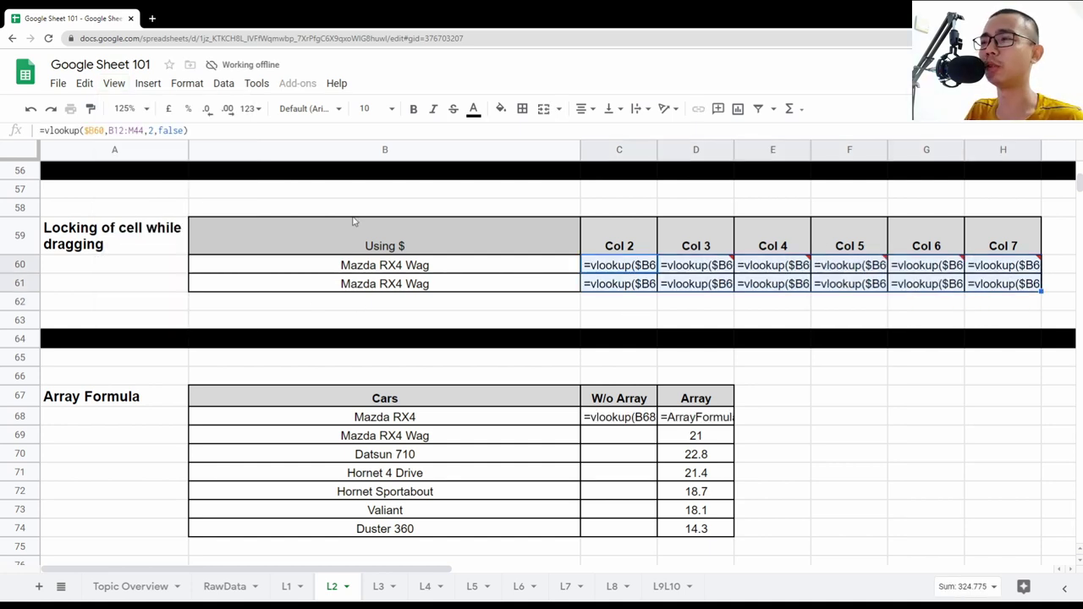
click(113, 83)
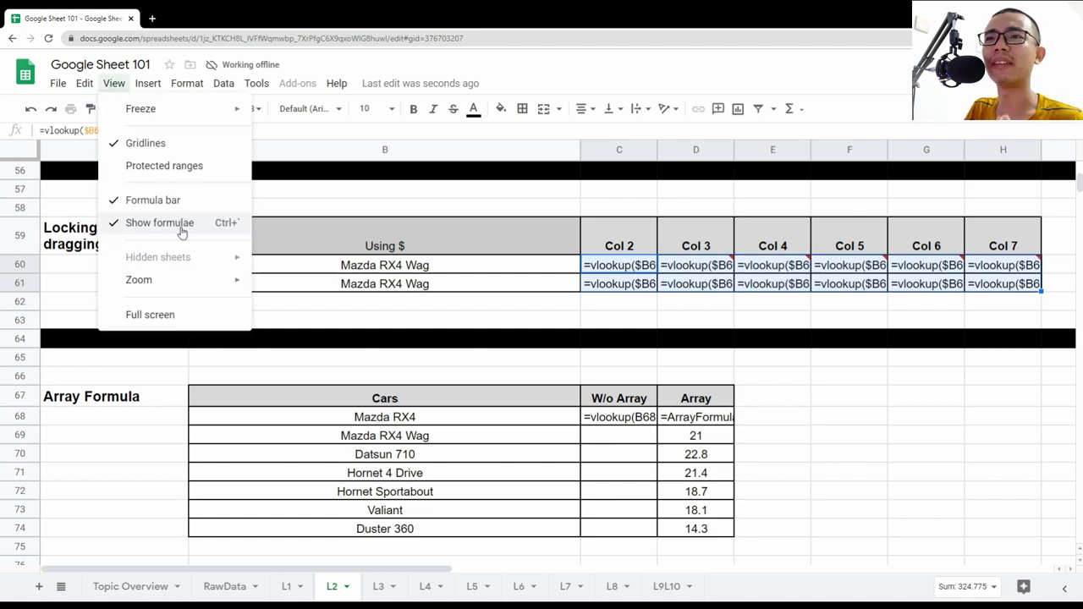
click(181, 200)
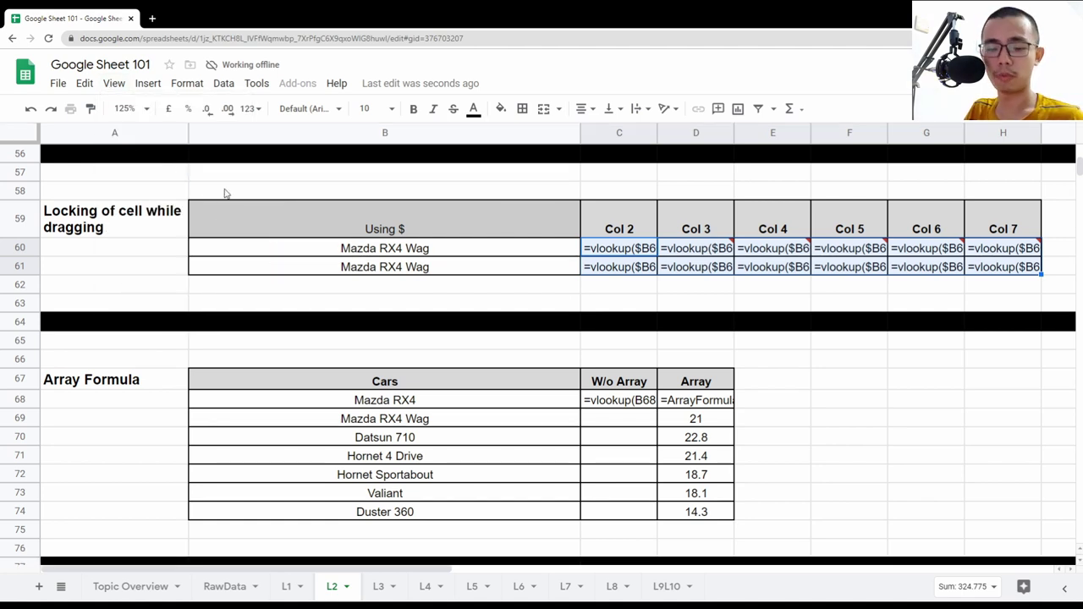
click(113, 83)
click(143, 200)
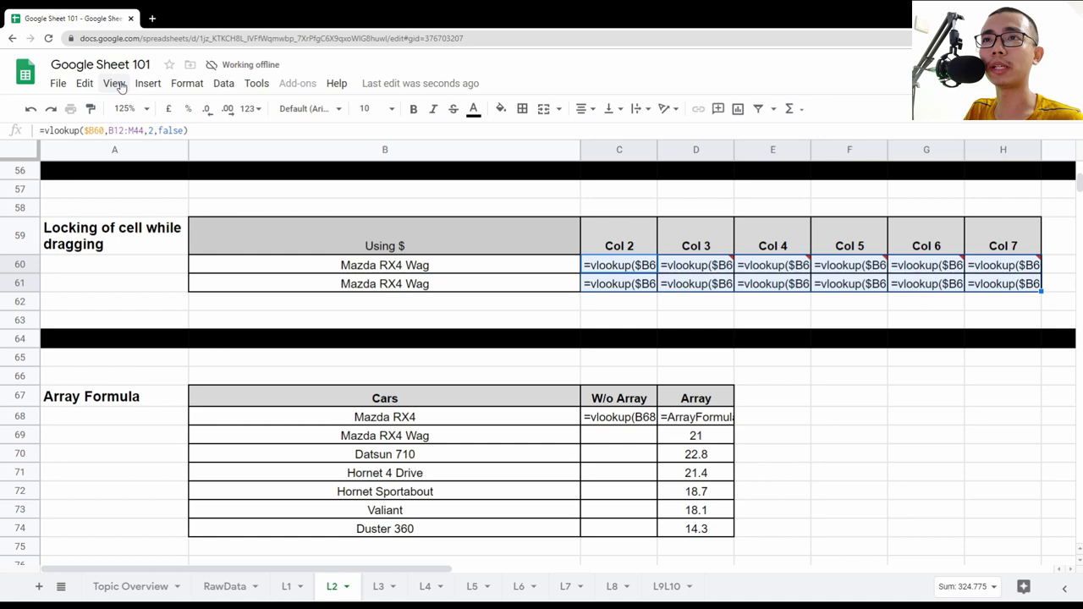
Turn off Show formulae so the cells display their results, and select cell D66.
click(113, 83)
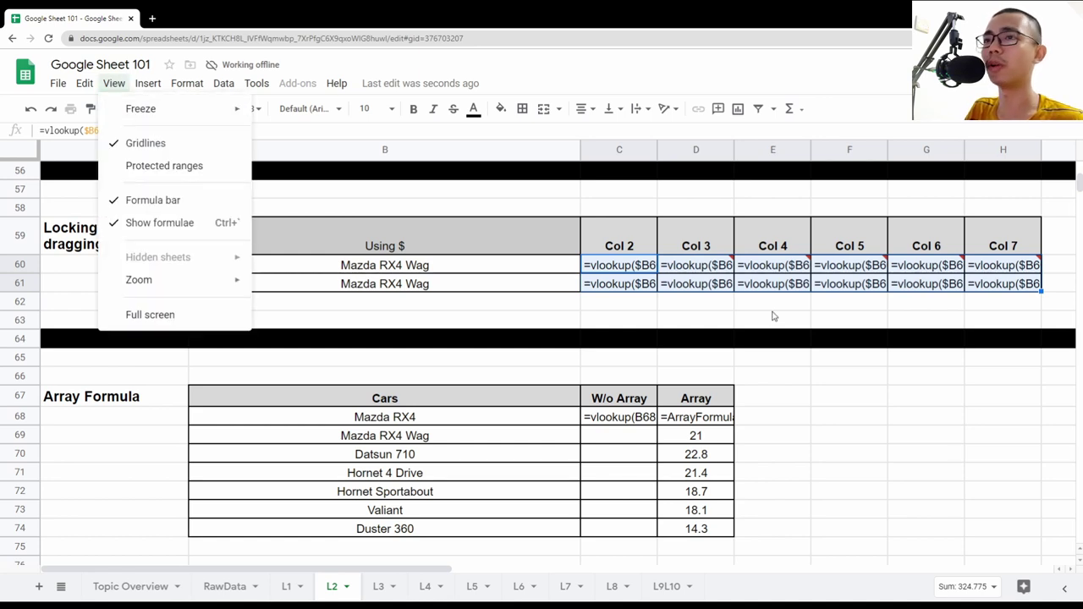
click(182, 224)
click(693, 369)
Examine the plain VLOOKUP formula in C68 of the Array Formula table, leaving it unedited.
scroll(989, 392, down, 3)
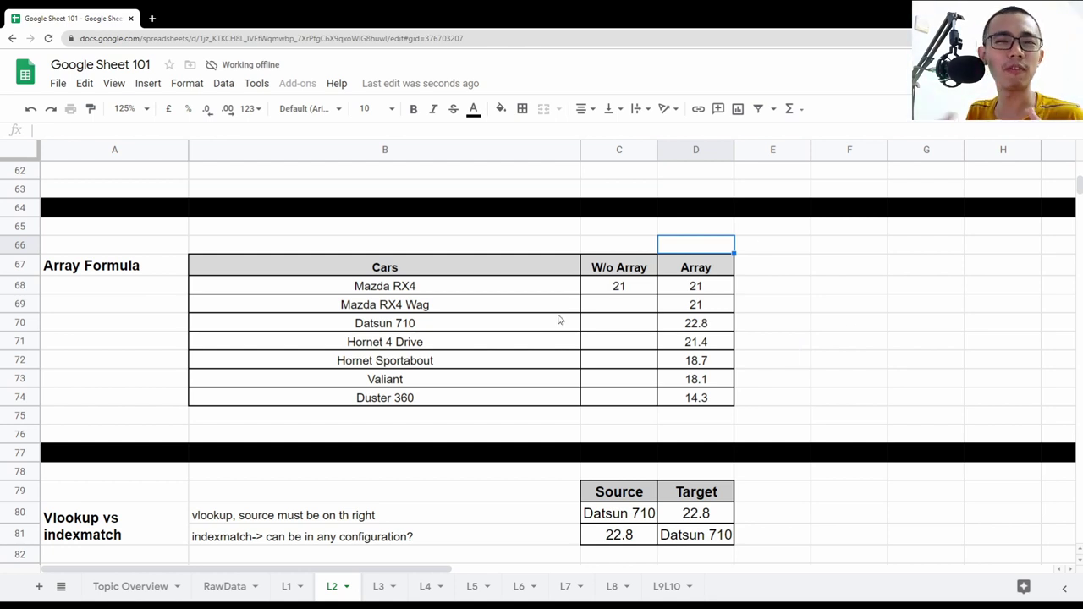
click(622, 290)
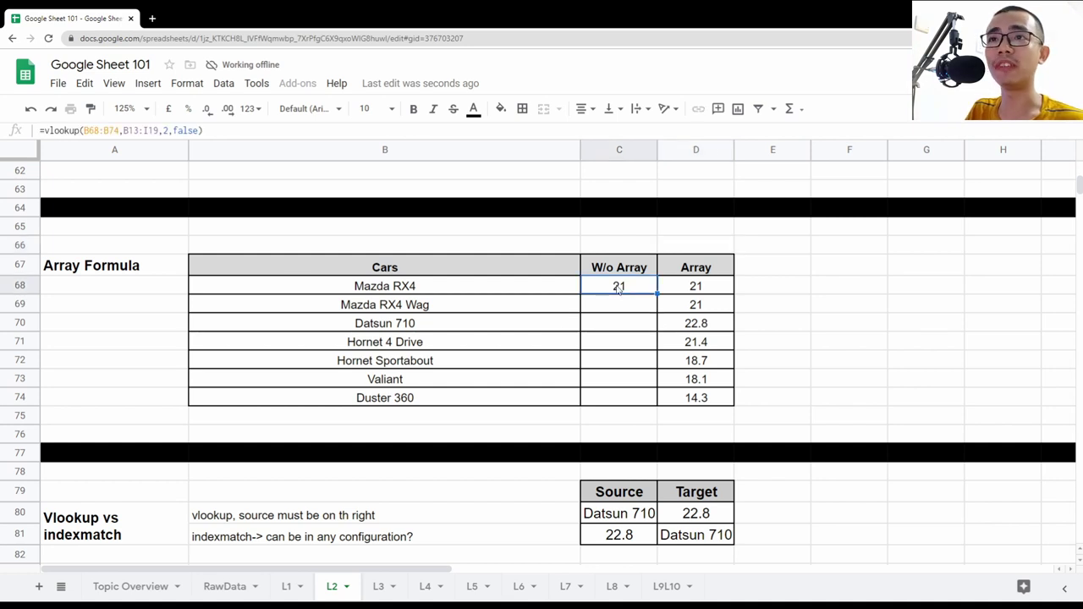
drag(42, 130, 202, 131)
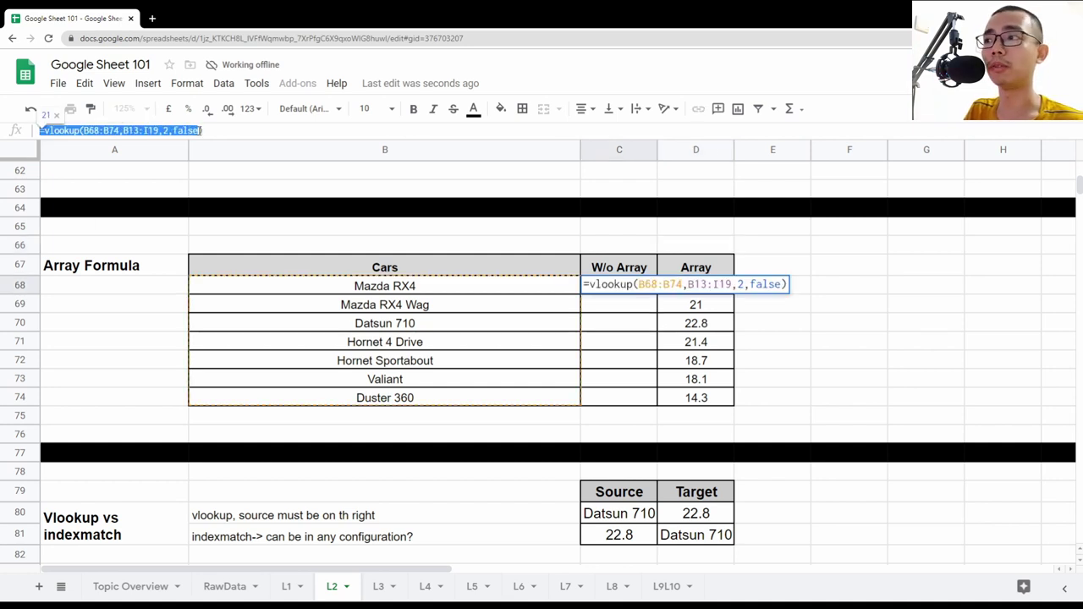
click(681, 286)
click(766, 285)
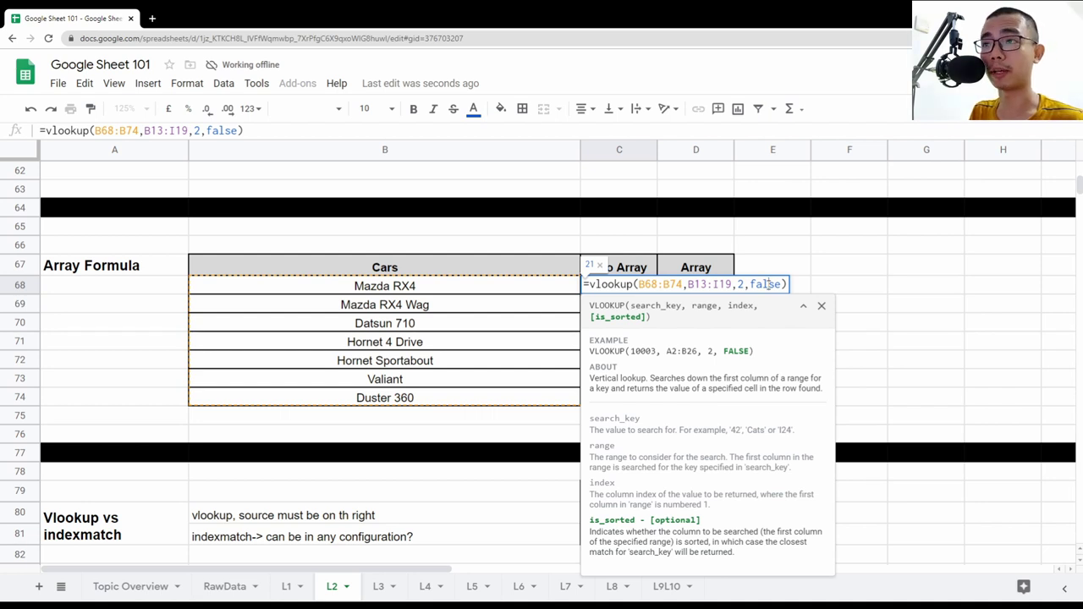
key(Escape)
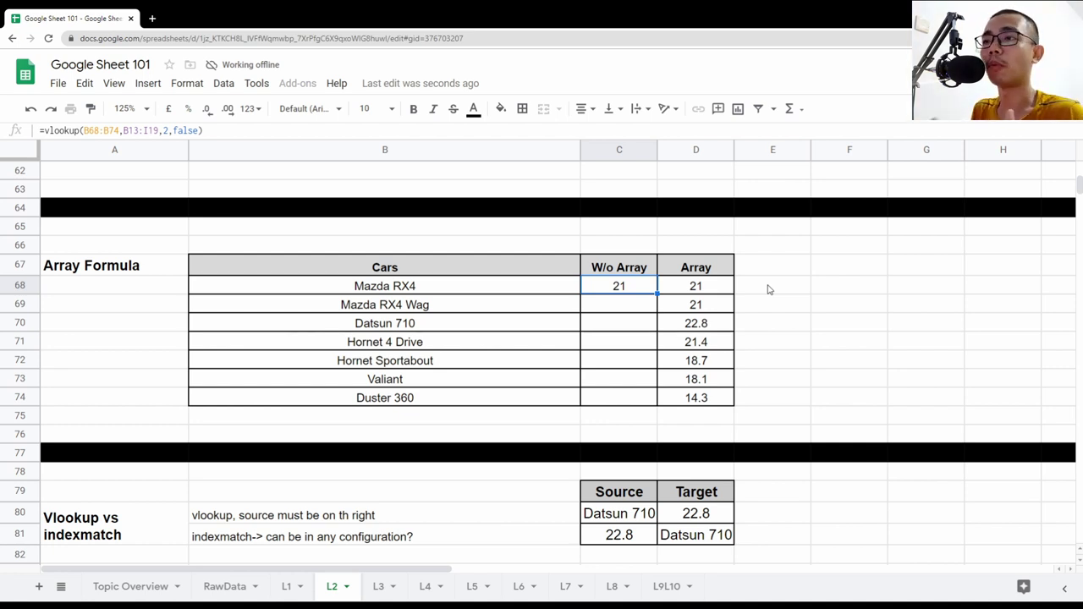
Examine the D68 array formula, highlighting its B68:B74 search key, and select the results it fills in D69:D74.
key(Right)
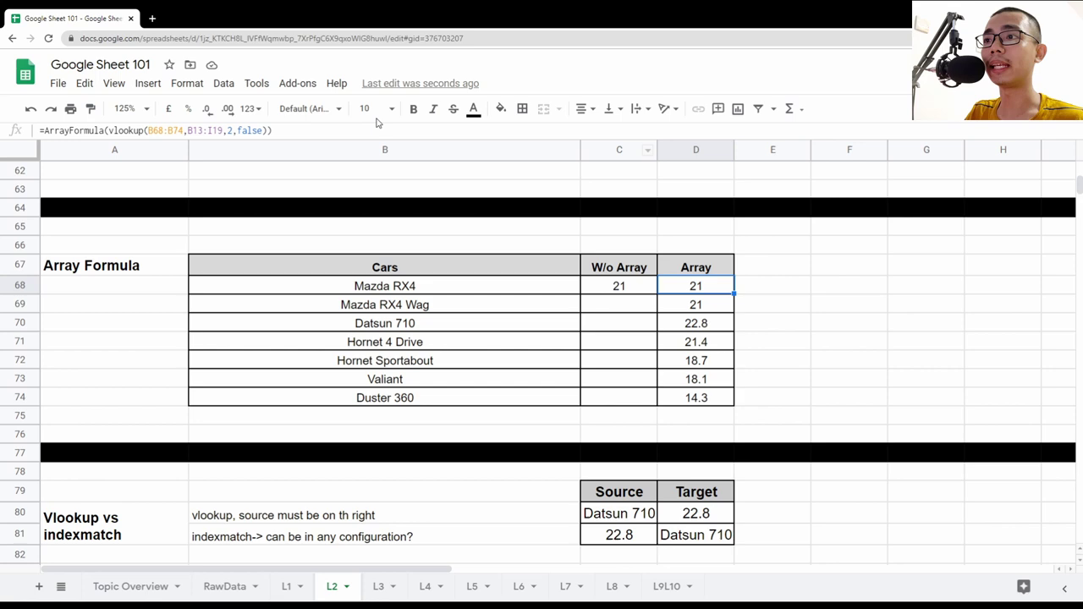
double_click(164, 130)
drag(164, 130, 183, 130)
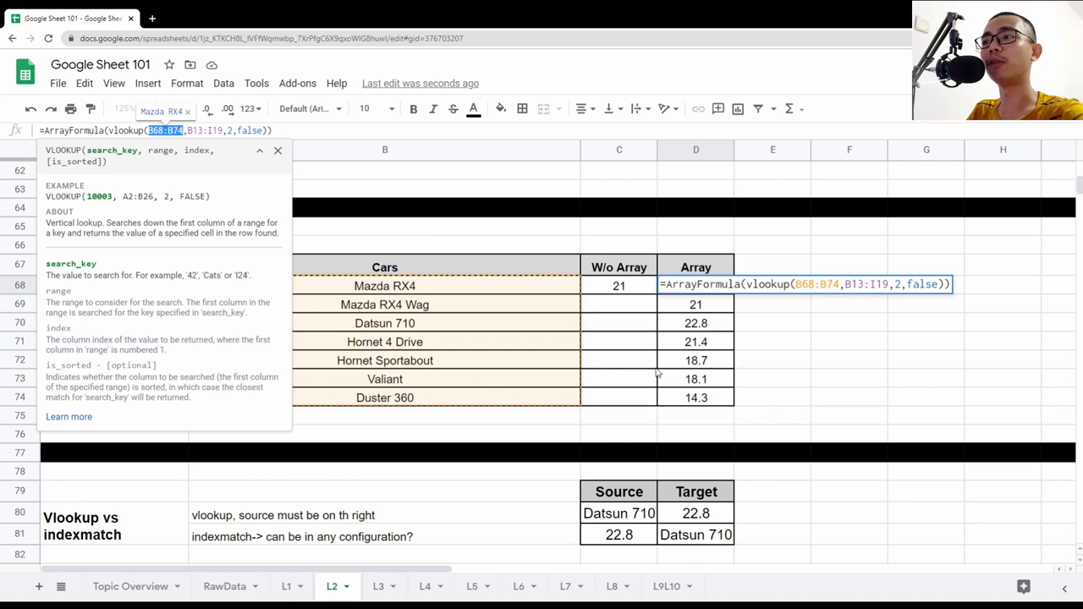
key(Escape)
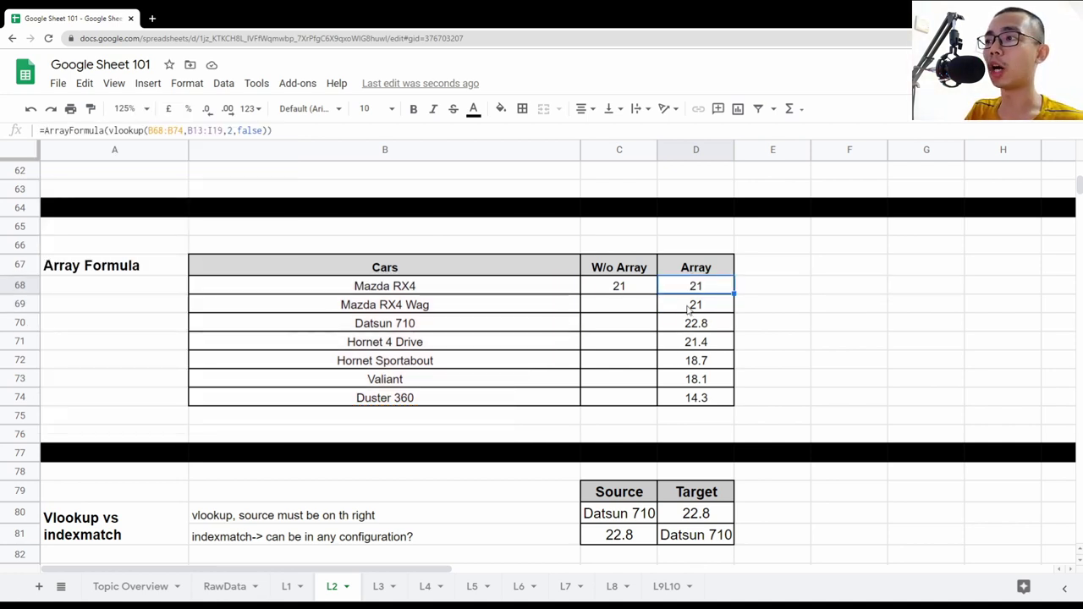
drag(693, 307, 689, 405)
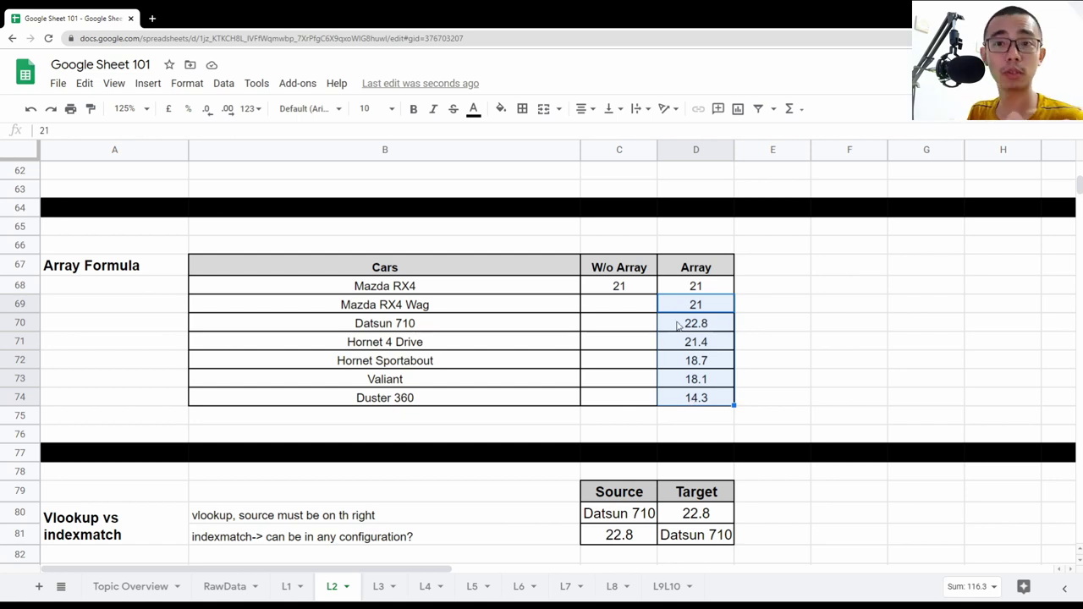
Delete the array formula in D68 as a demonstration and undo the deletion.
click(693, 294)
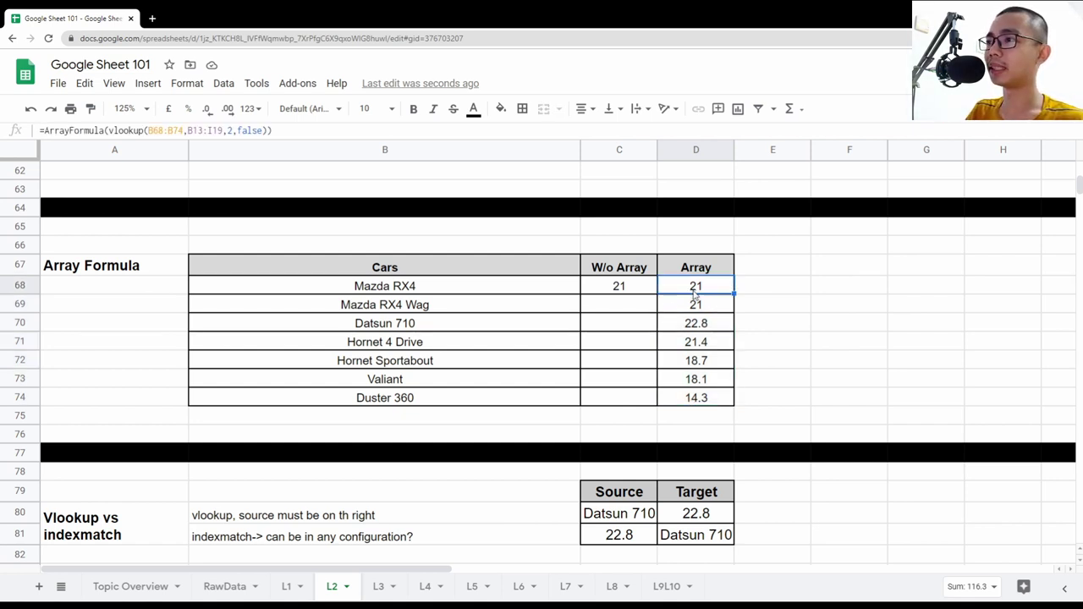
key(Delete)
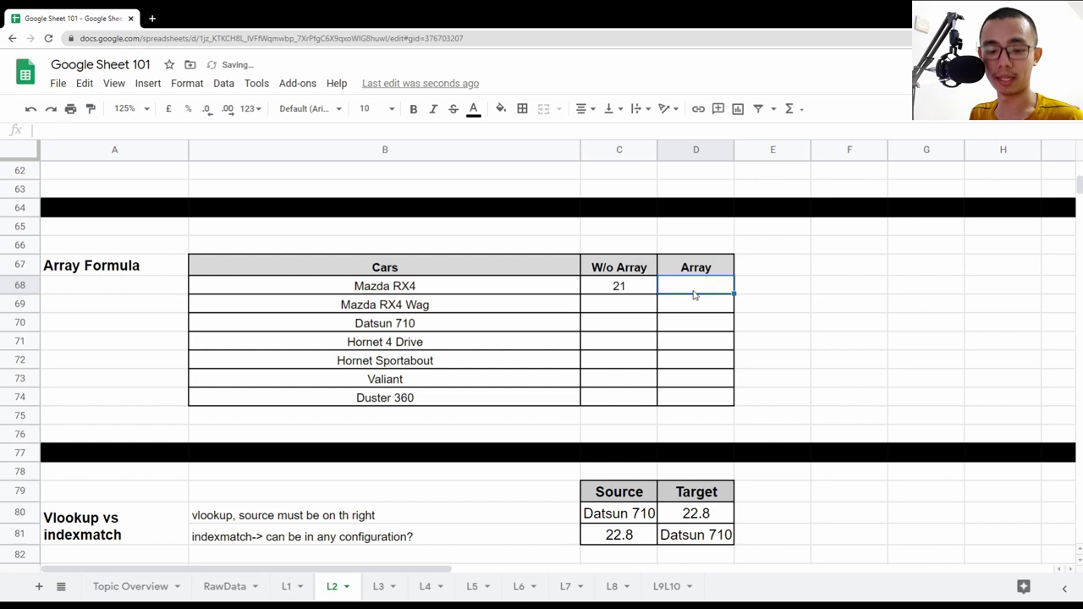
key(ctrl+z)
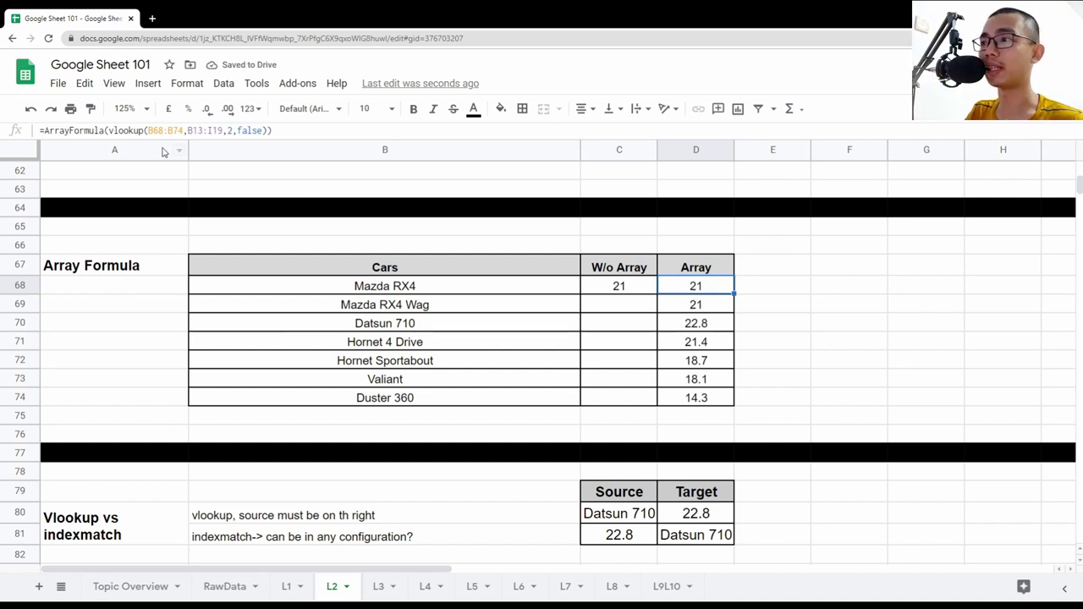
Select the whole array result D68:D74, the dependent cells D69:D74, and the source formula cell D68.
drag(694, 286, 687, 397)
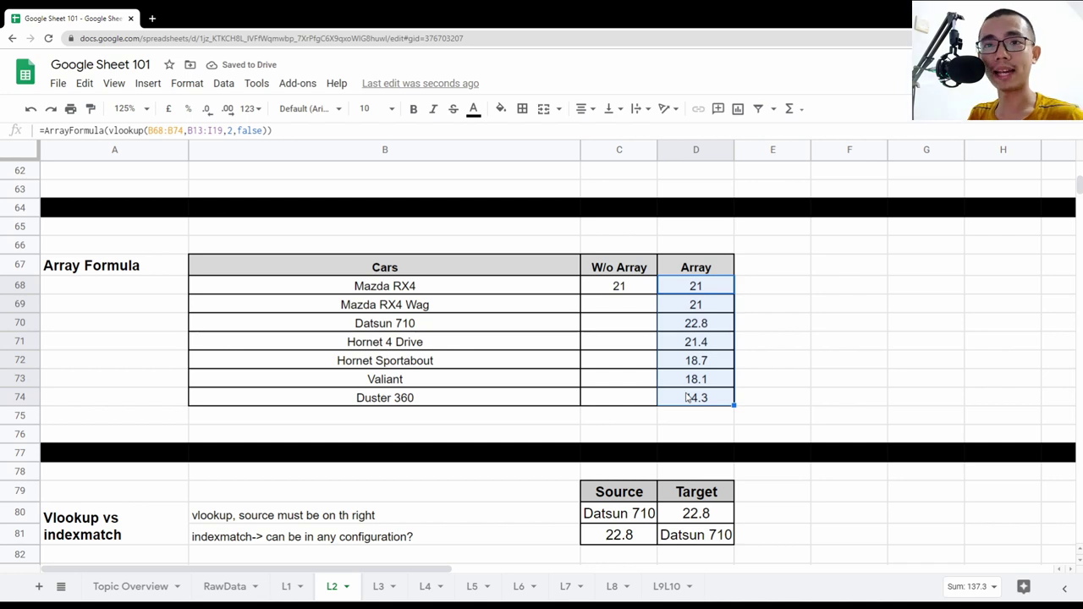
drag(694, 304, 687, 397)
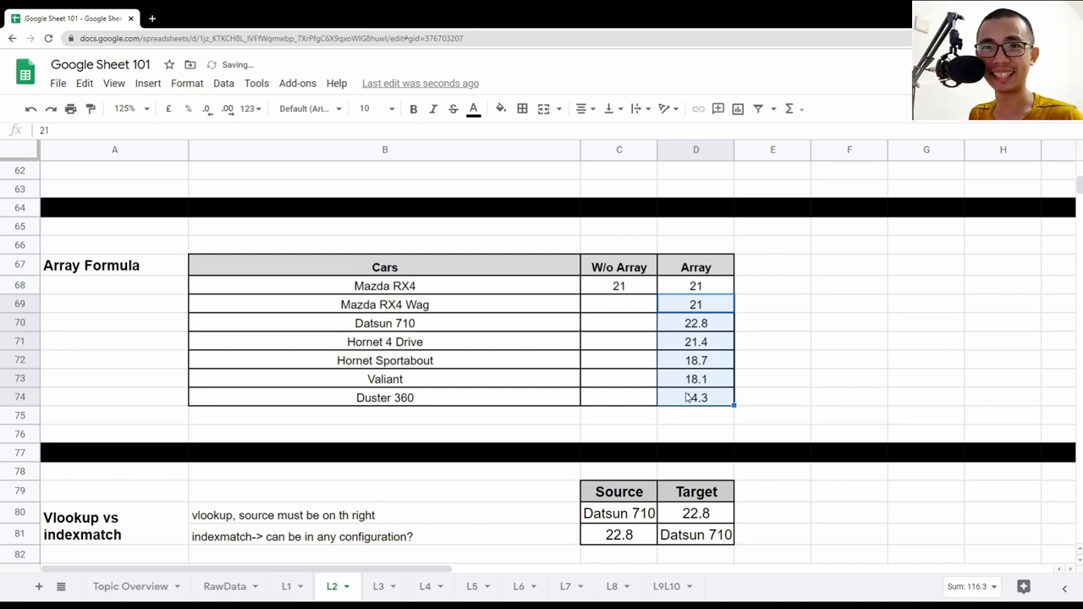
click(708, 285)
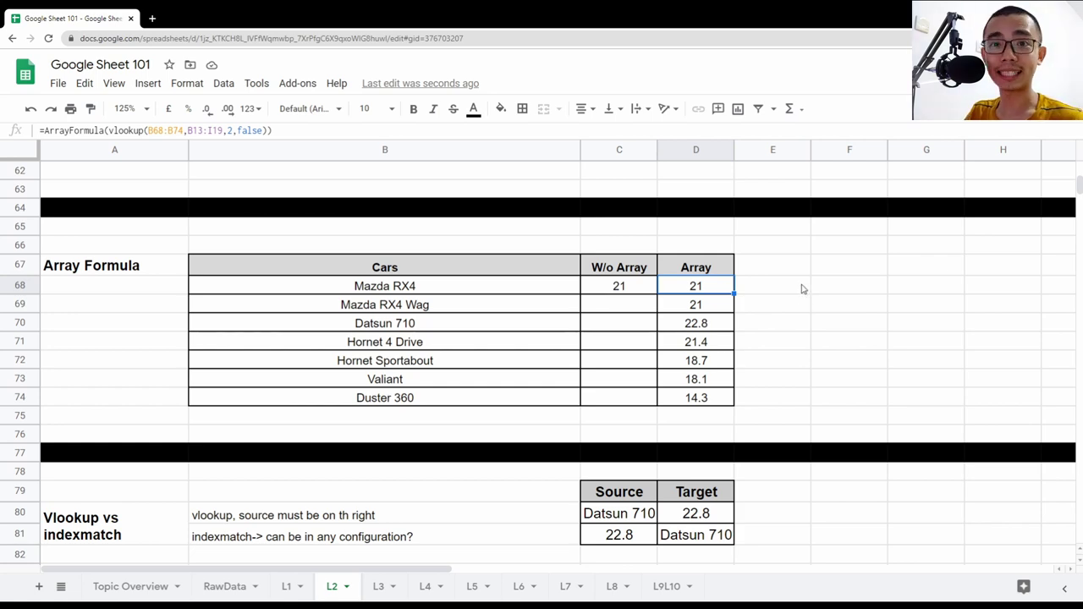
Lock the lookup range in the D68 array formula as $B$13:$I$19.
click(188, 132)
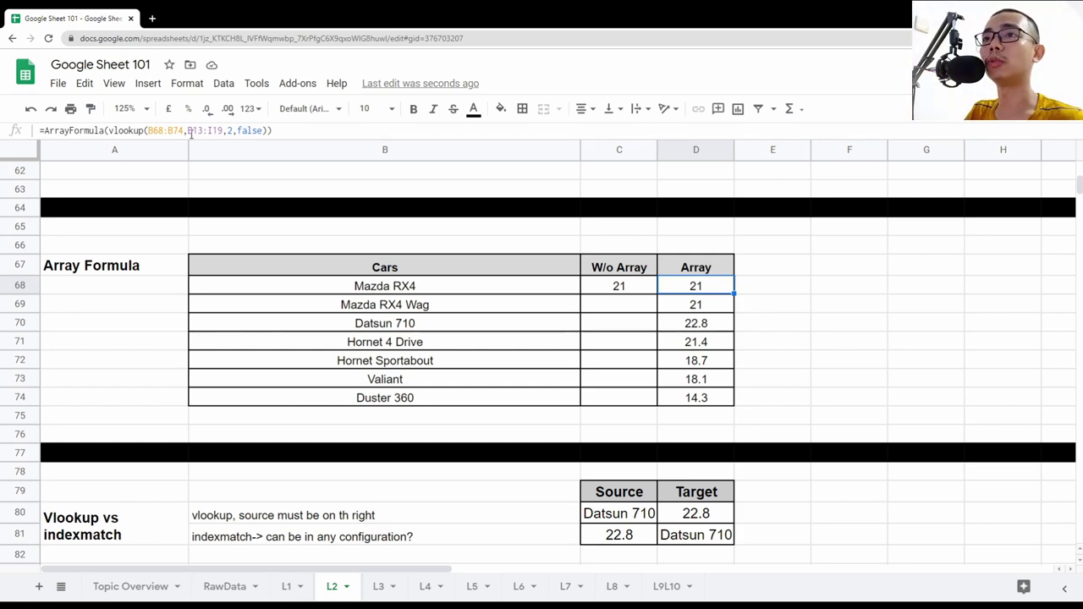
text($)
key(Right)
text($)
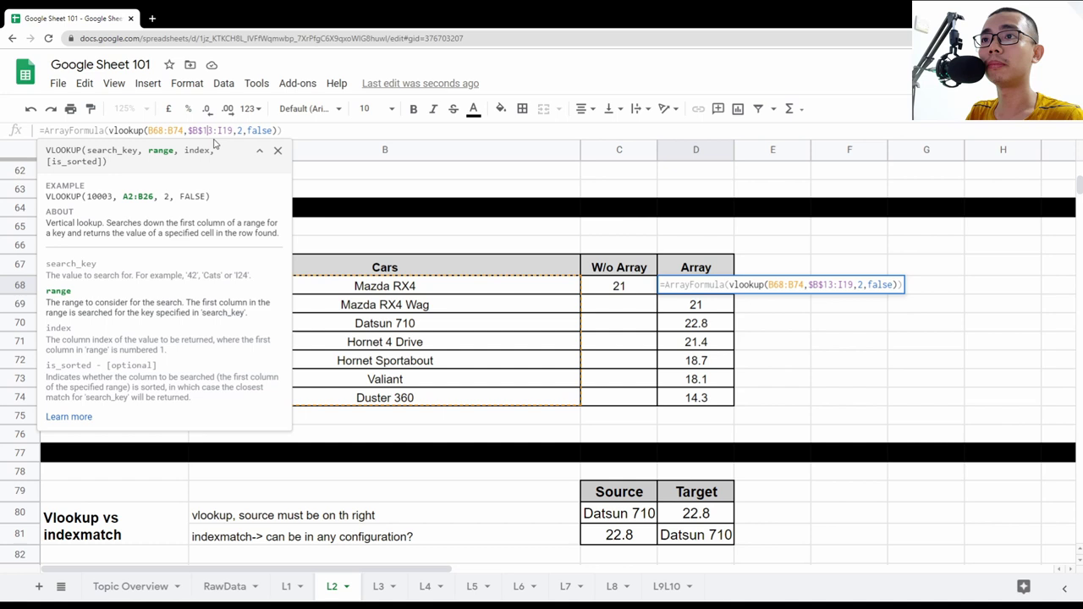
key(Right)
key(Right)
key(Right)
text($)
key(Right)
text($)
key(Return)
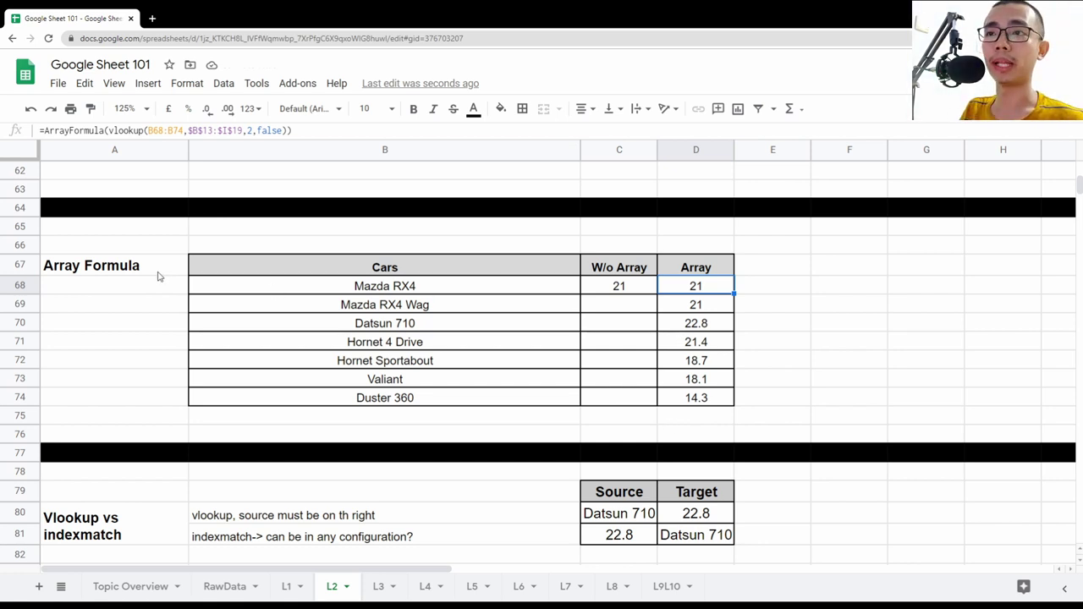
Compare the plain lookup formula in C68 with the locked-range array formula in D68.
drag(157, 276, 695, 288)
click(626, 287)
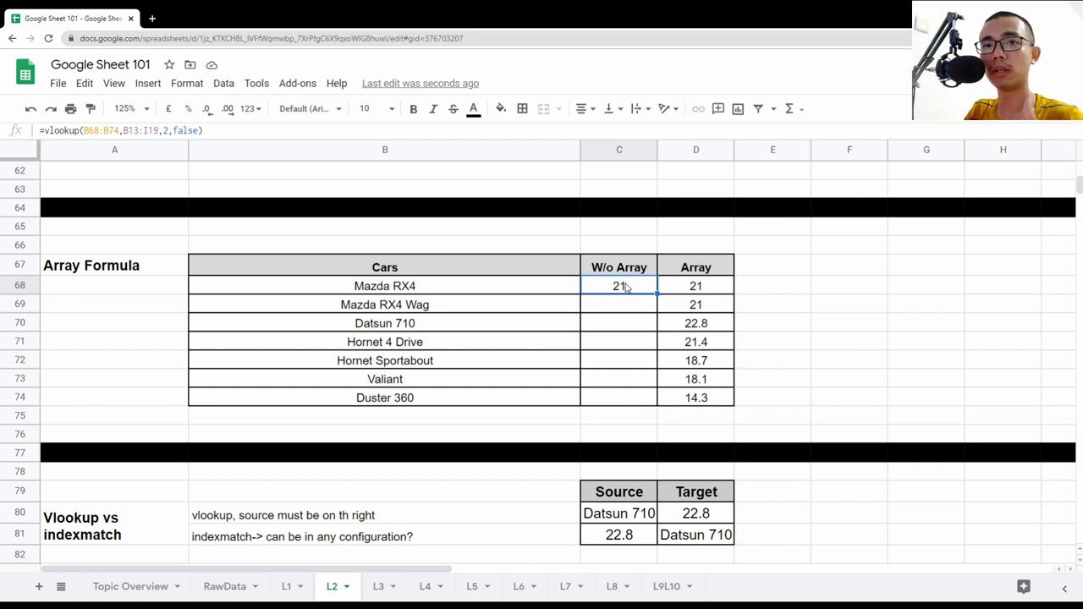
click(663, 288)
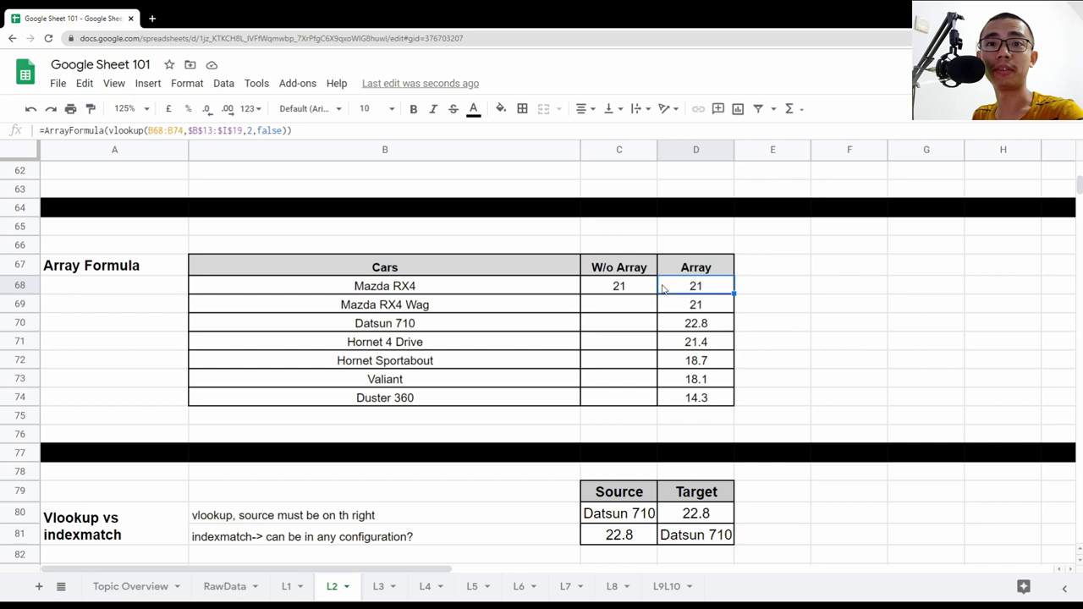
Select the Vlookup vs indexmatch section in A80:D81 to introduce the comparison.
scroll(660, 296, down, 3)
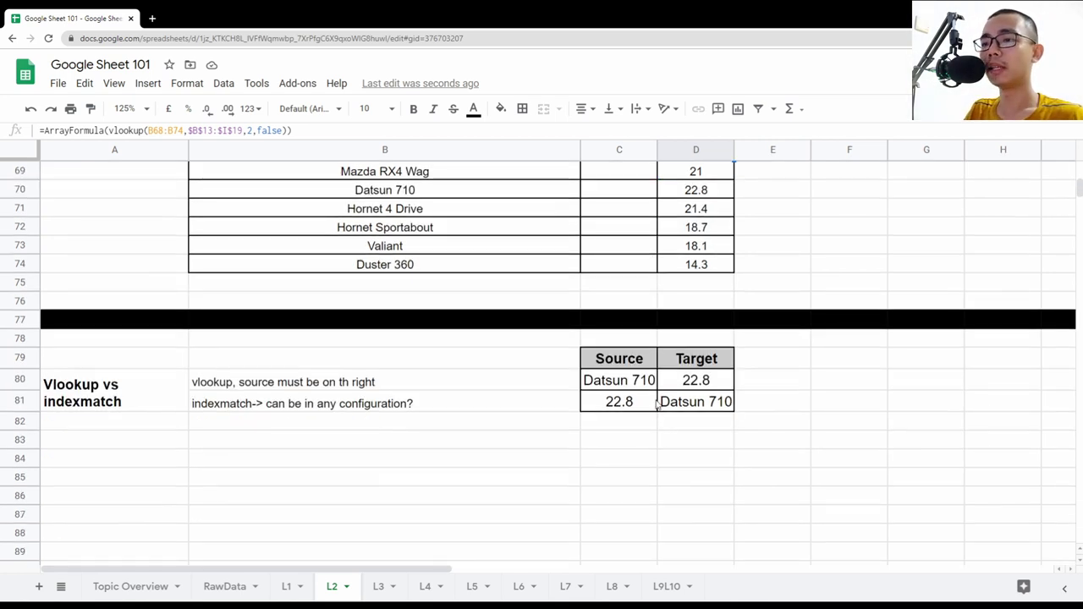
drag(141, 384, 702, 405)
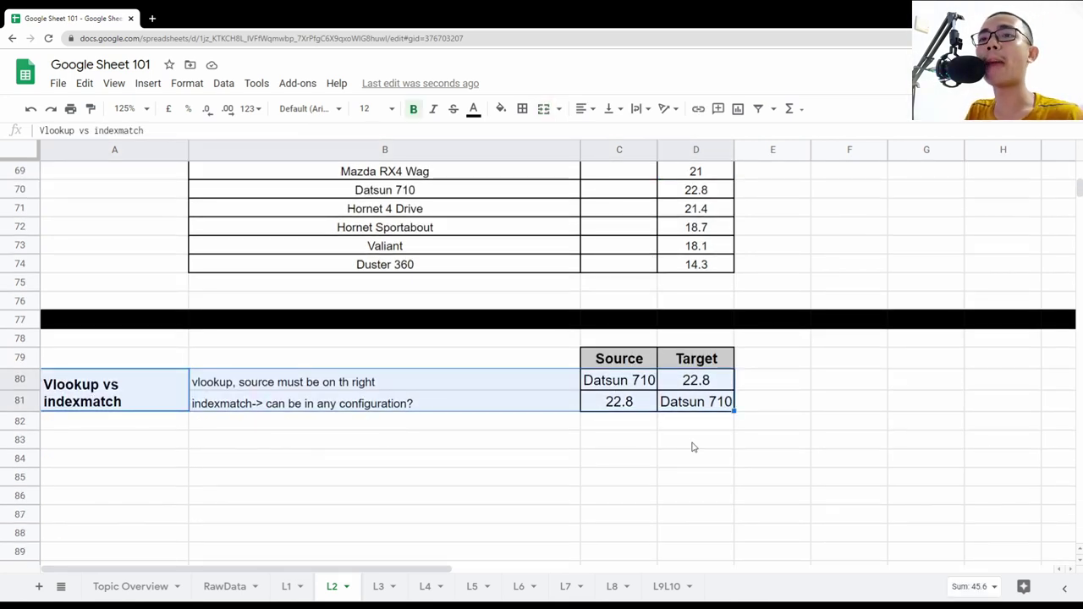
Select the VLOOKUP row B80:D80 in the Vlookup vs indexmatch section to point out its source and target.
click(692, 442)
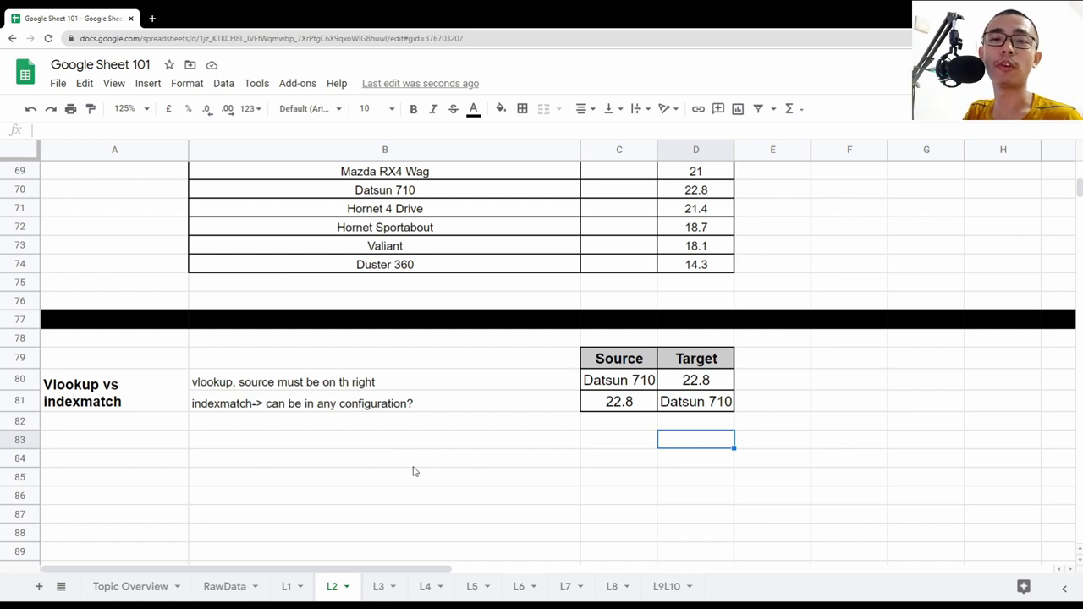
drag(423, 381, 694, 381)
click(558, 448)
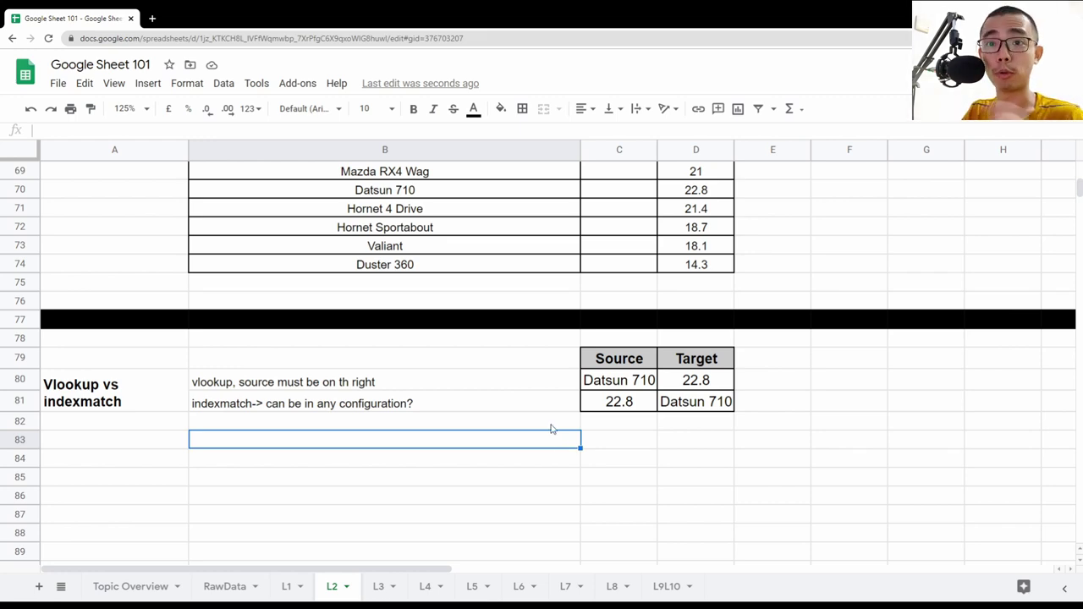
Review the data import step in B5 and the IMPORTDATA formula in B12 of the raw data.
scroll(478, 457, up, 20)
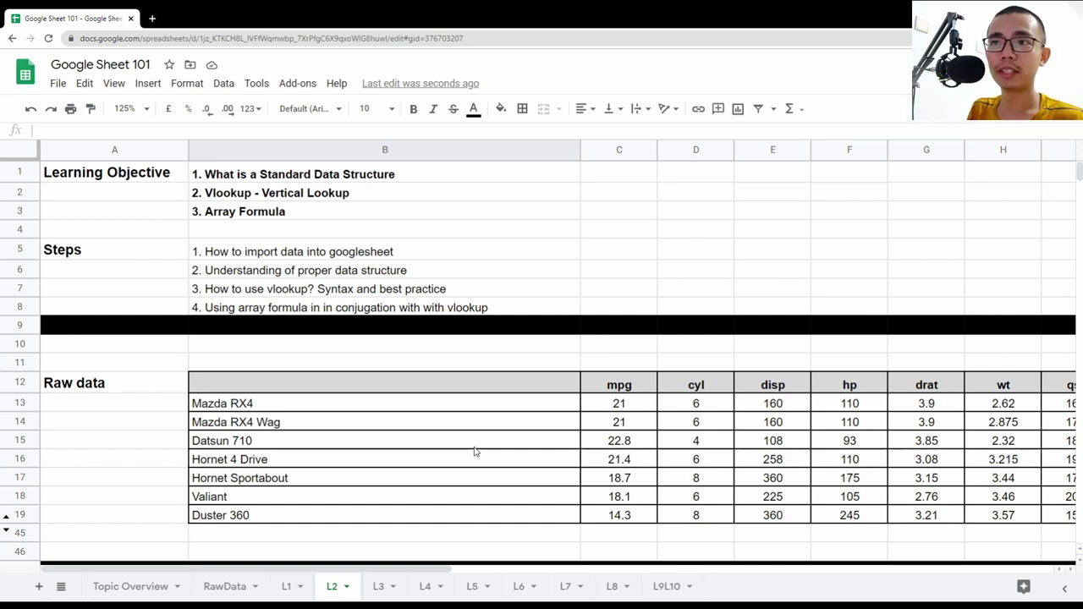
click(330, 274)
click(349, 250)
click(247, 385)
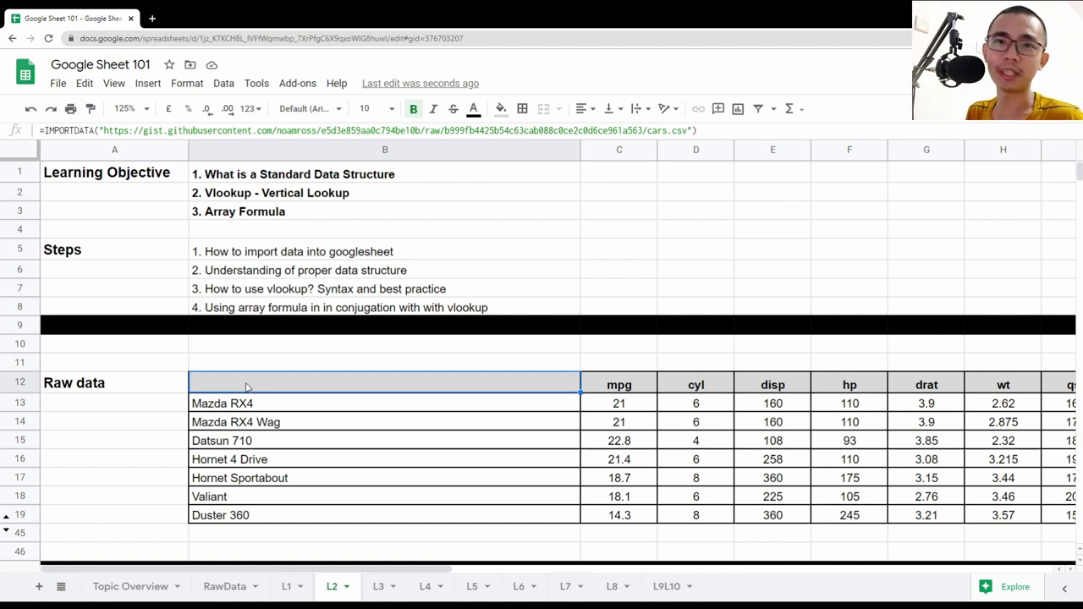
Review the proper data structure step in B6 against the raw data's first column, B12:B19.
click(294, 274)
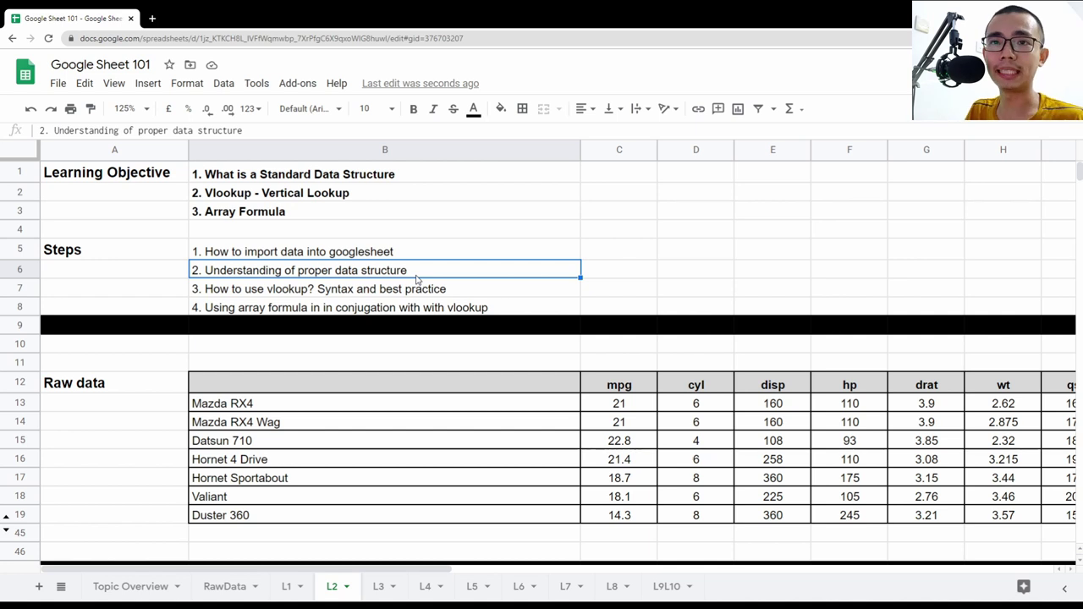
drag(404, 386, 403, 526)
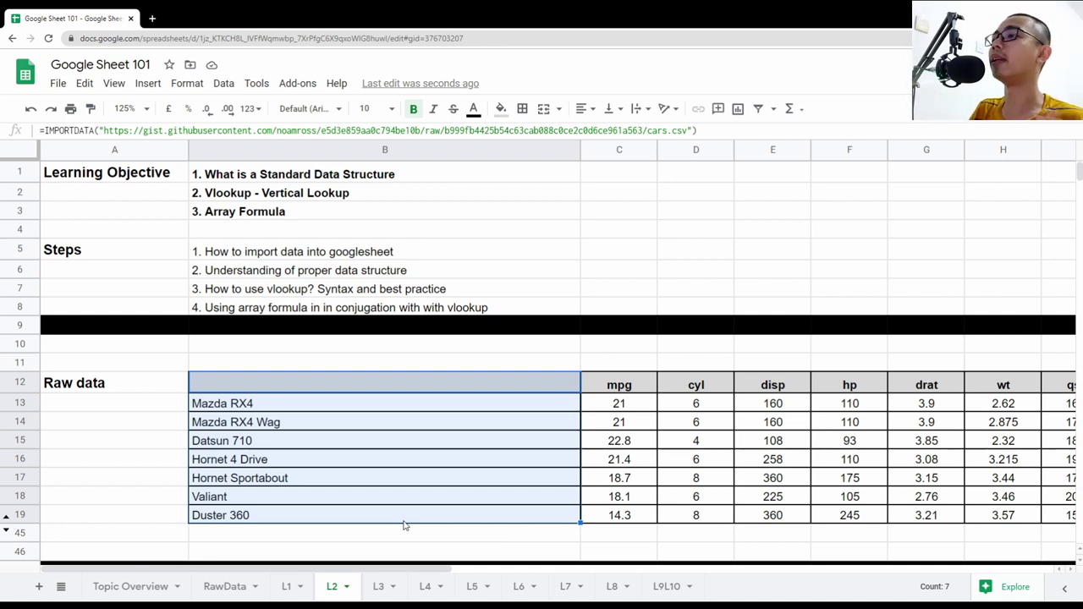
click(610, 536)
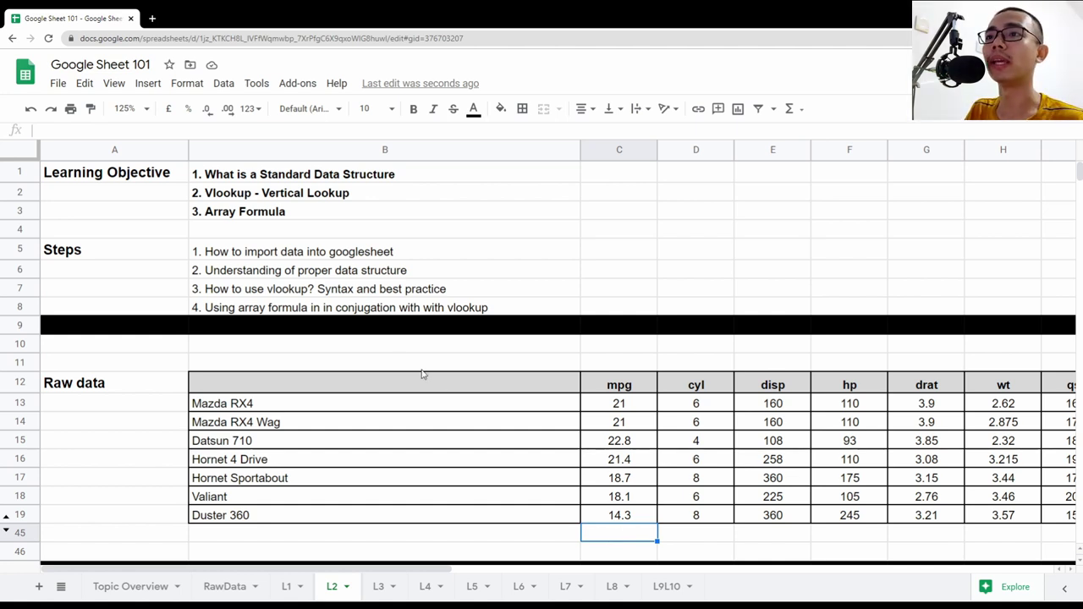
Go to the vlookup syntax step in B7 and start a trial VLOOKUP formula in D7.
click(287, 290)
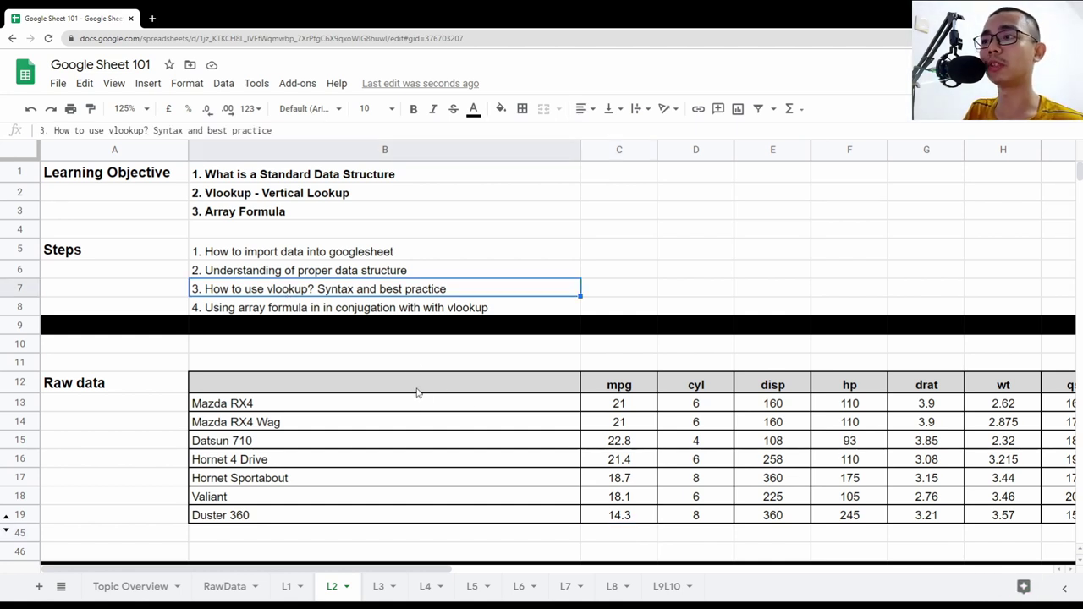
click(669, 287)
text(=)
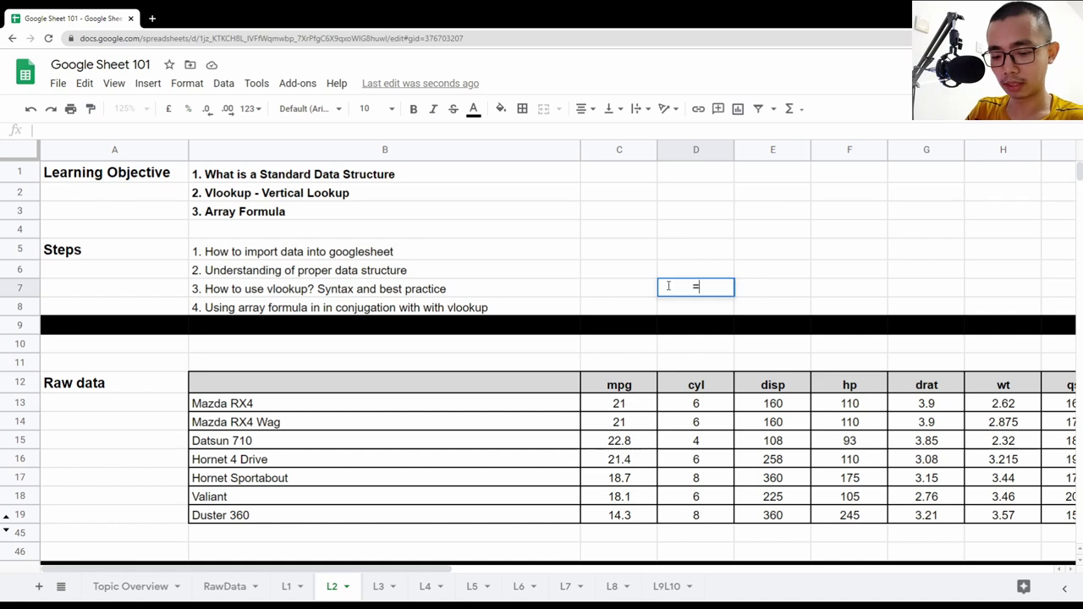
text(vlook)
click(690, 311)
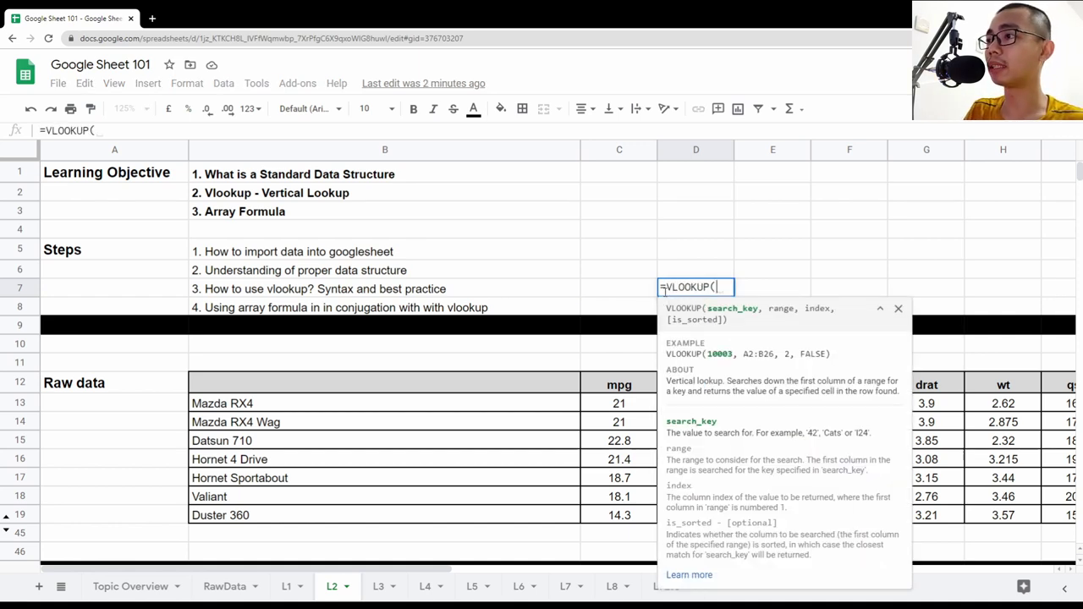
Go through the VLOOKUP arguments in the formula help: search_key, range, index and the optional is_sorted.
drag(706, 308, 759, 308)
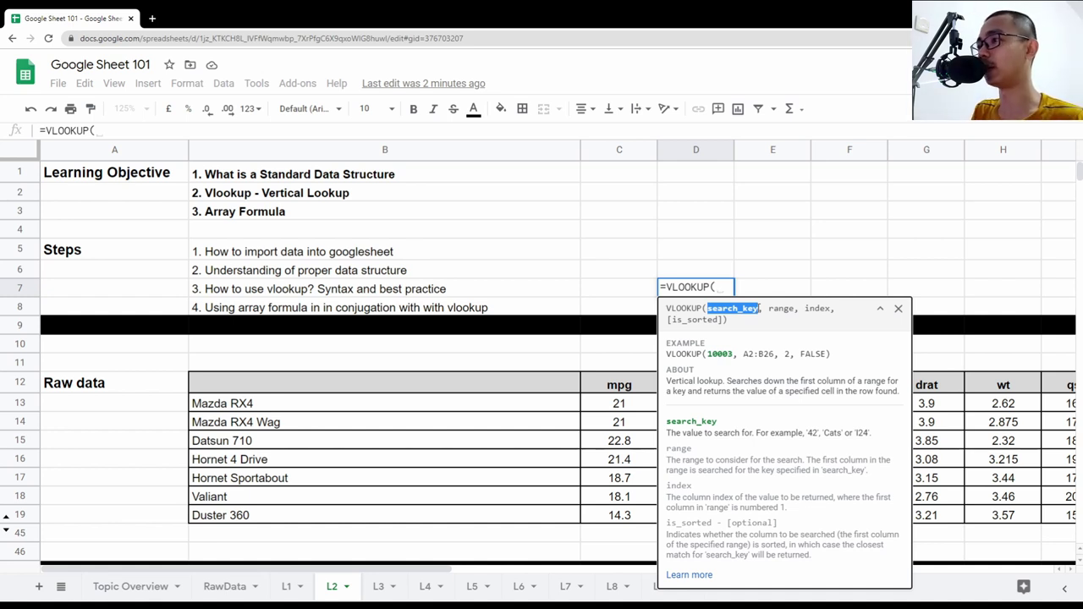
drag(772, 308, 798, 308)
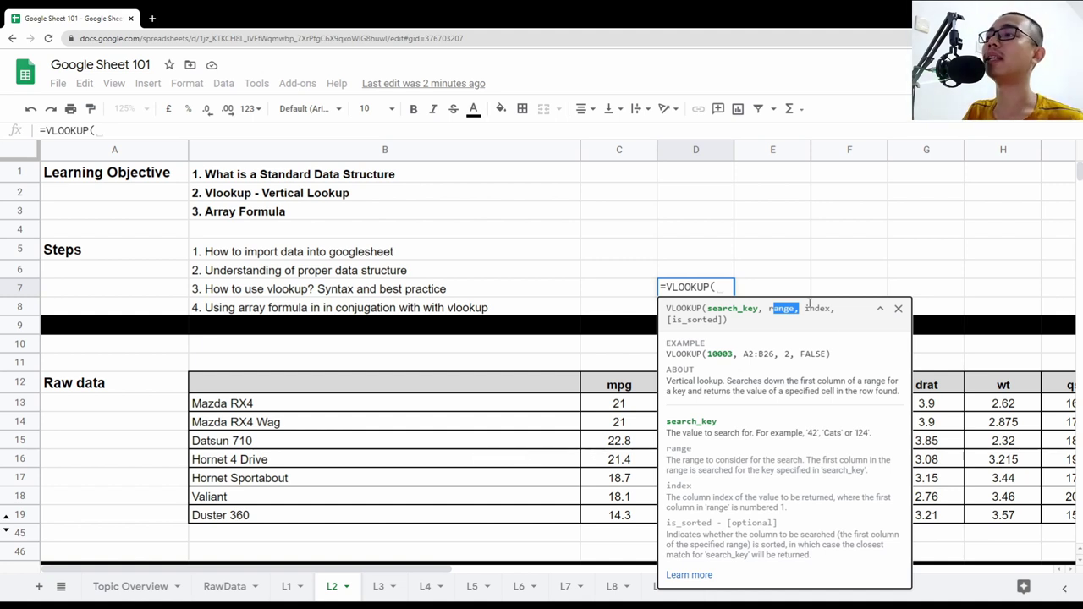
drag(731, 320, 709, 324)
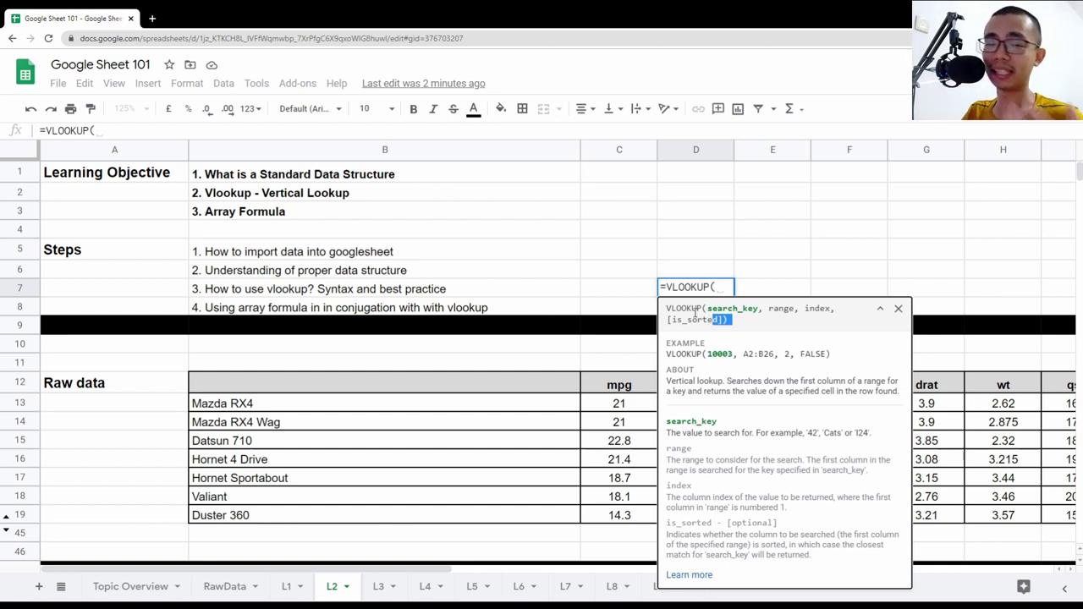
drag(678, 524, 779, 525)
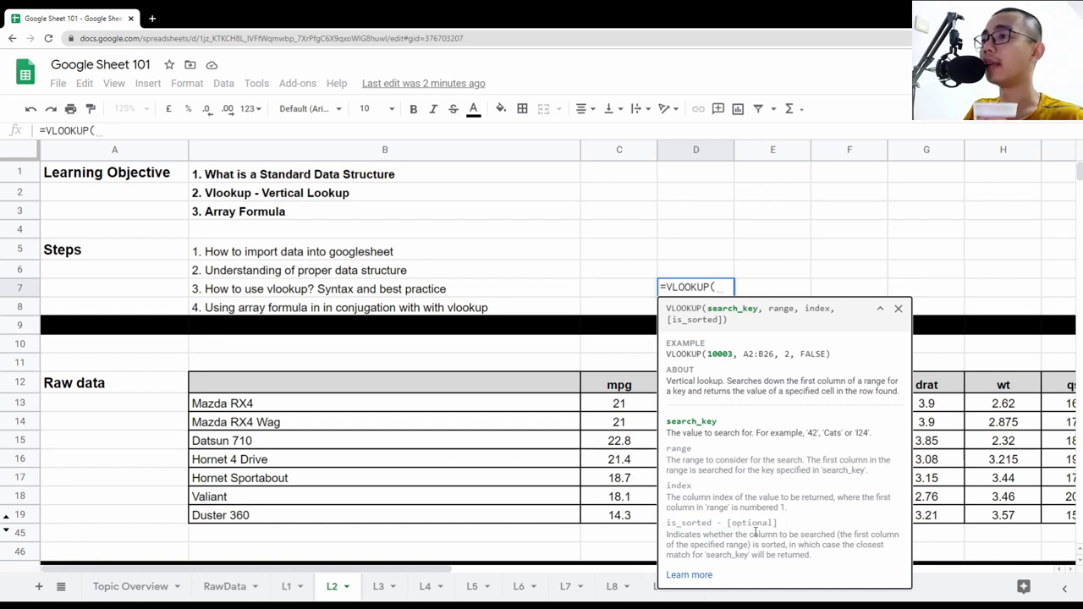
Clear the unfinished VLOOKUP formula from D7, leaving the cell empty.
click(618, 343)
drag(688, 290, 553, 292)
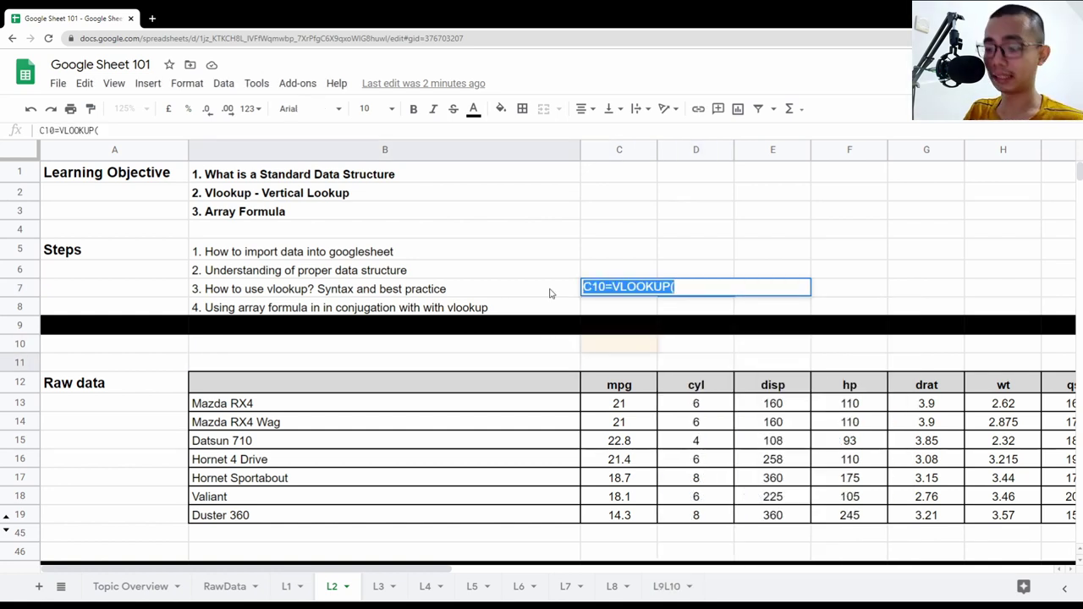
key(BackSpace)
key(Return)
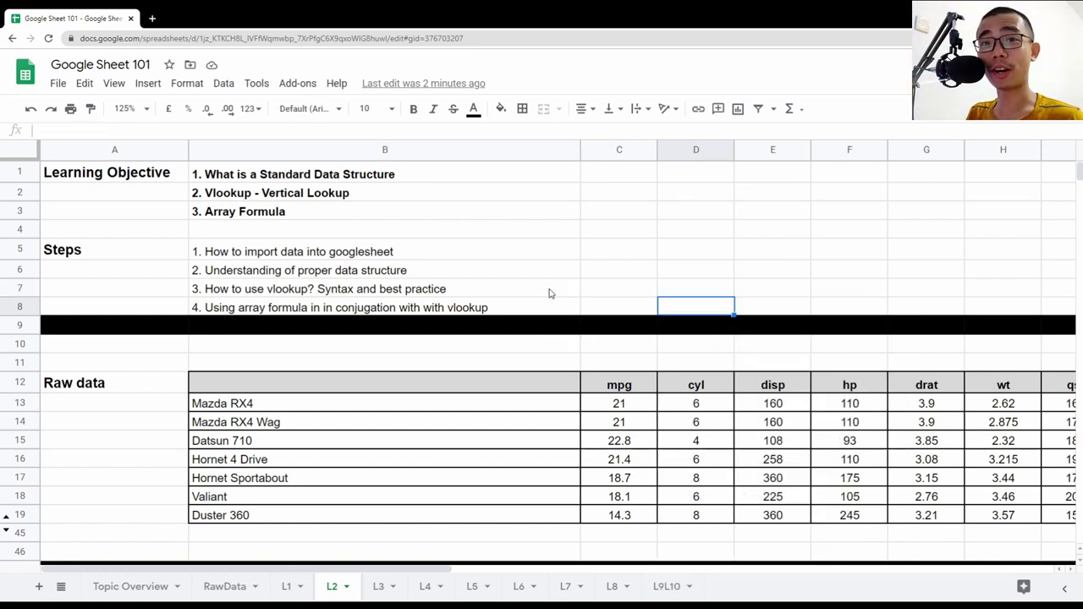